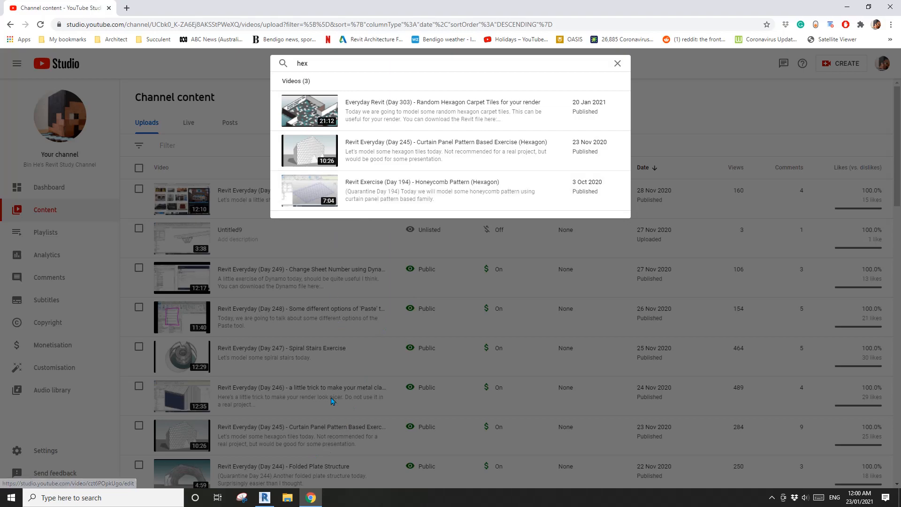
# Step: Switch to Revit and check the pattern type assigned to the finished hexagon-panelled divided surface
pyautogui.click(265, 497)
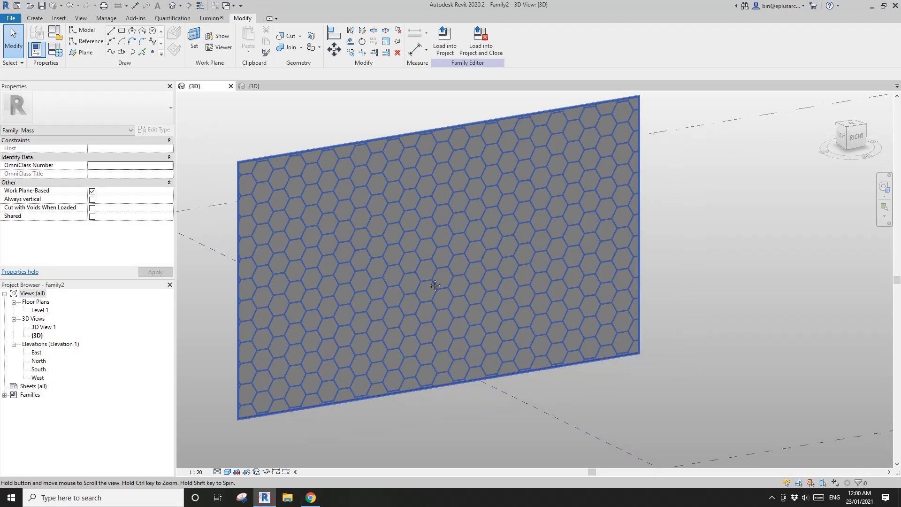
pyautogui.click(420, 262)
pyautogui.scroll(-2, 420, 263)
pyautogui.keyDown('shift'); pyautogui.moveTo(420, 262); pyautogui.dragTo(425, 301, button='middle'); pyautogui.keyUp('shift')
pyautogui.moveTo(319, 198); pyautogui.dragTo(339, 199, button='middle')
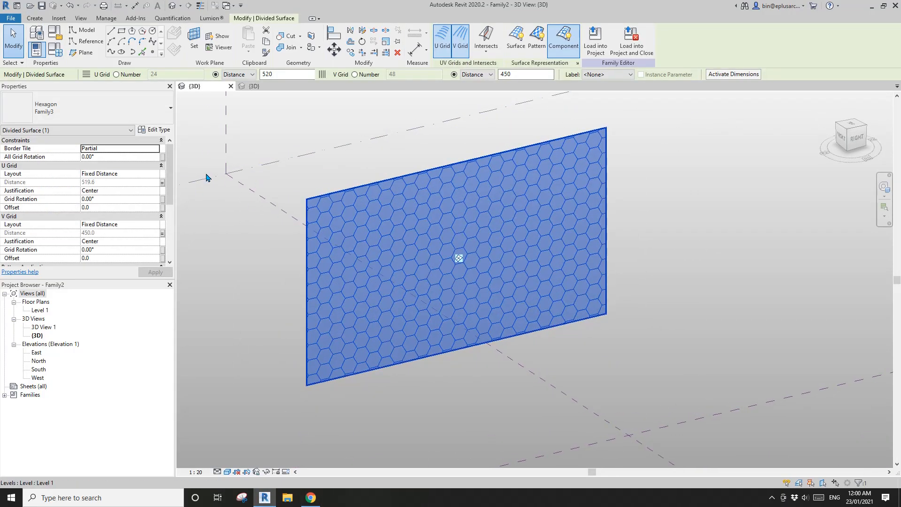
pyautogui.click(84, 109)
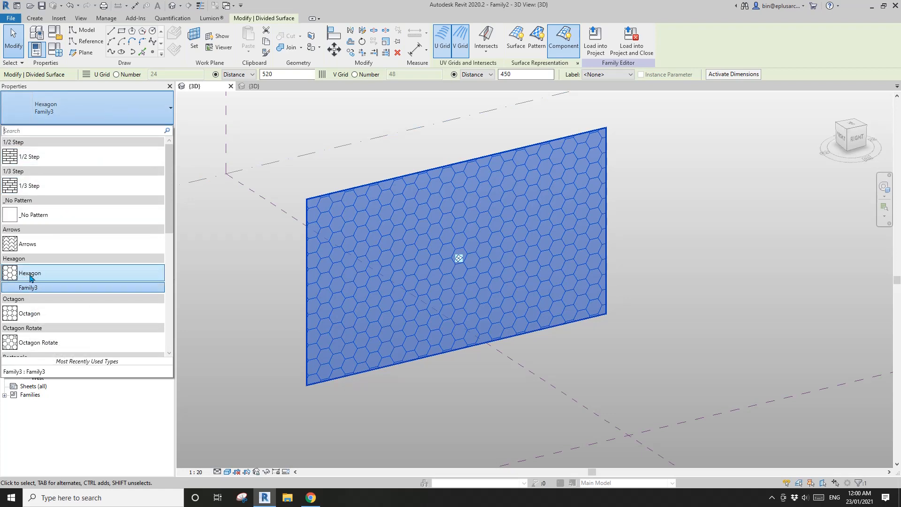
pyautogui.moveTo(38, 277)
pyautogui.click(524, 367)
# Step: Examine the hexagon tiling of the finished divided surface up close and as a whole
pyautogui.scroll(3, 485, 266)
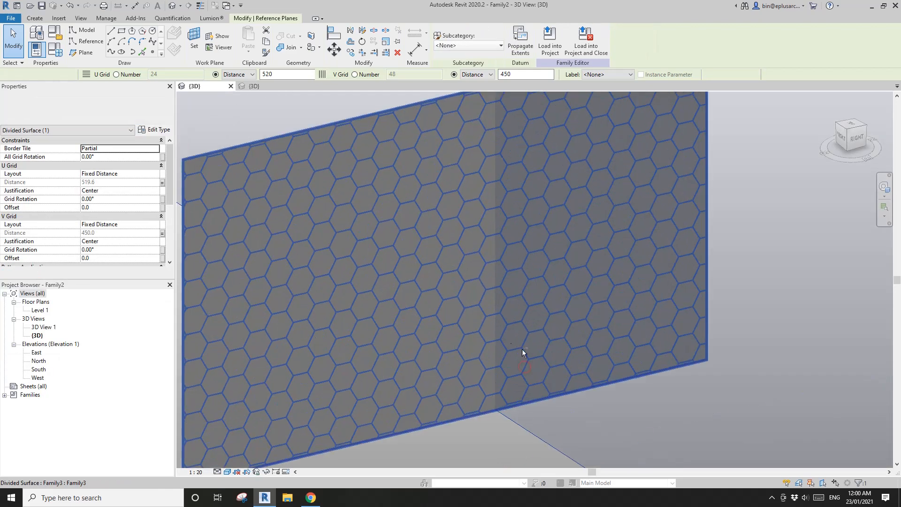
pyautogui.keyDown('shift'); pyautogui.moveTo(522, 352); pyautogui.dragTo(494, 286, button='middle'); pyautogui.keyUp('shift')
pyautogui.moveTo(494, 286); pyautogui.dragTo(495, 223, button='middle')
pyautogui.click(488, 289)
pyautogui.moveTo(500, 321); pyautogui.dragTo(489, 296, button='middle')
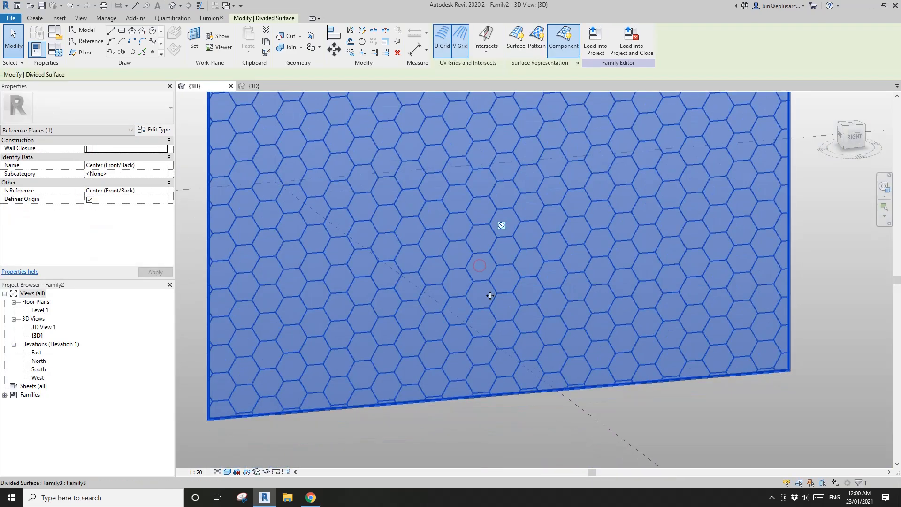
pyautogui.press('Escape')
pyautogui.scroll(3, 483, 241)
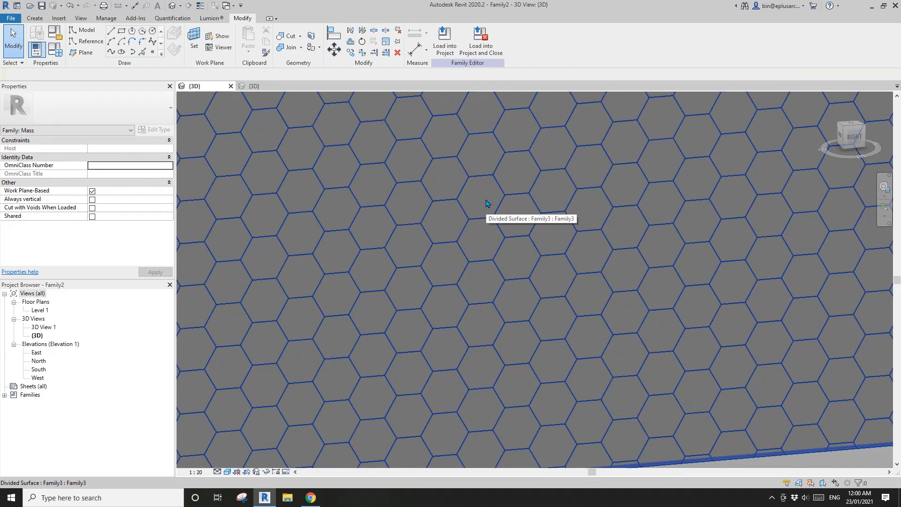
pyautogui.scroll(-4, 490, 281)
pyautogui.moveTo(503, 270); pyautogui.dragTo(486, 279, button='middle')
pyautogui.scroll(1, 450, 268)
pyautogui.scroll(1, 446, 266)
# Step: Close the open hexagon panel family and the mass family without saving them
pyautogui.click(302, 100)
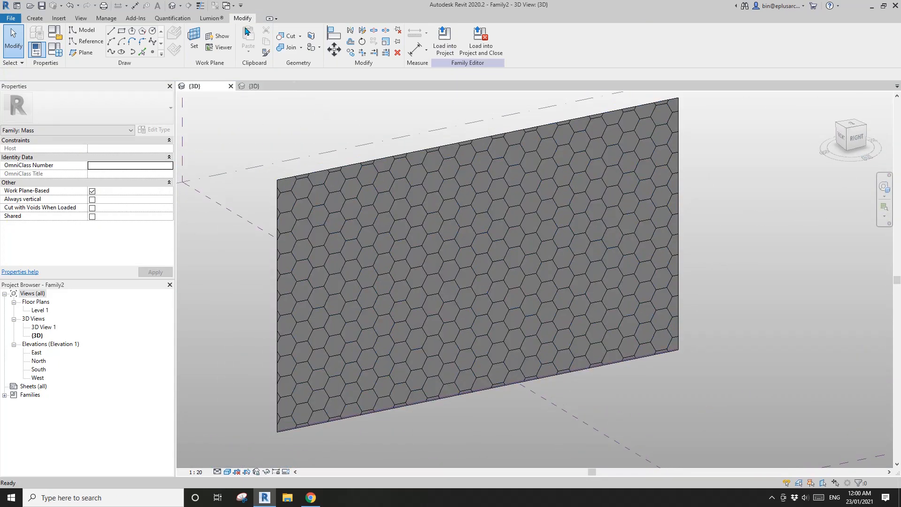
pyautogui.moveTo(336, 153); pyautogui.dragTo(336, 153, button='middle')
pyautogui.click(291, 86)
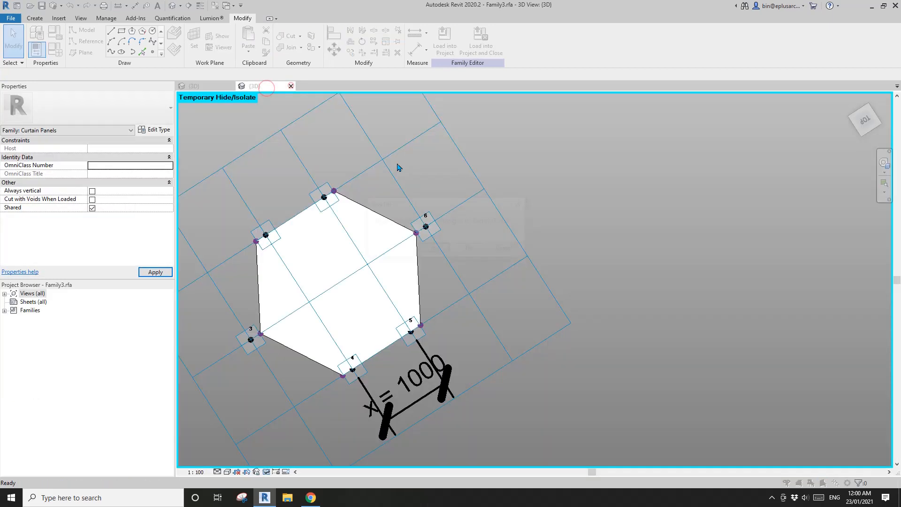
pyautogui.click(470, 248)
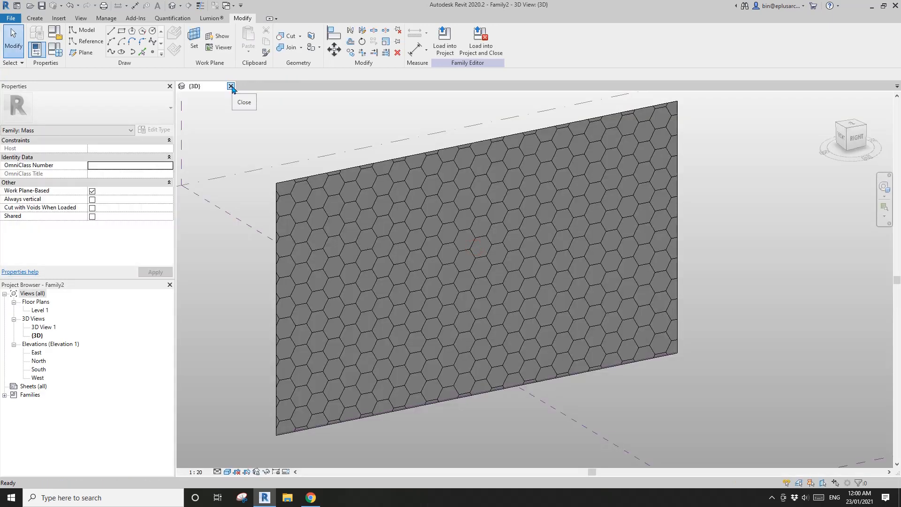
pyautogui.click(231, 86)
pyautogui.click(470, 249)
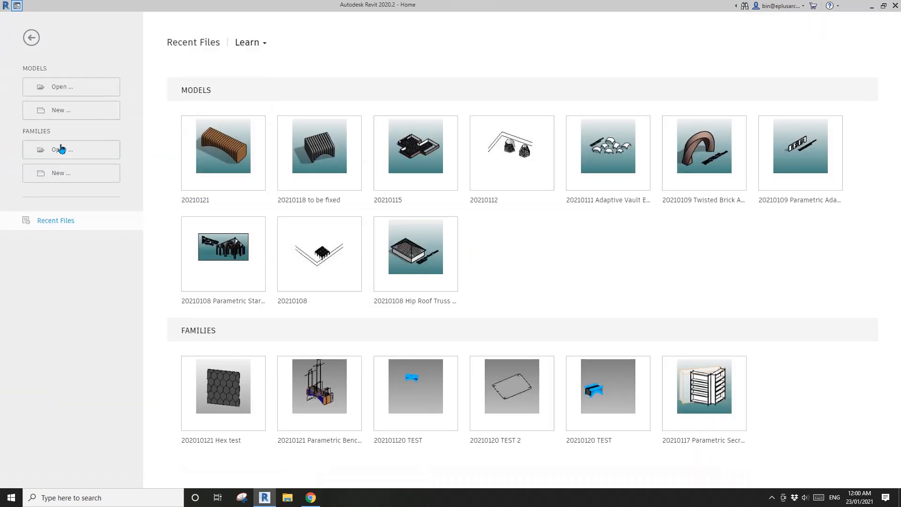
# Step: Create a new family from the Metric Mass.rft template in the Conceptual Mass folder
pyautogui.click(74, 171)
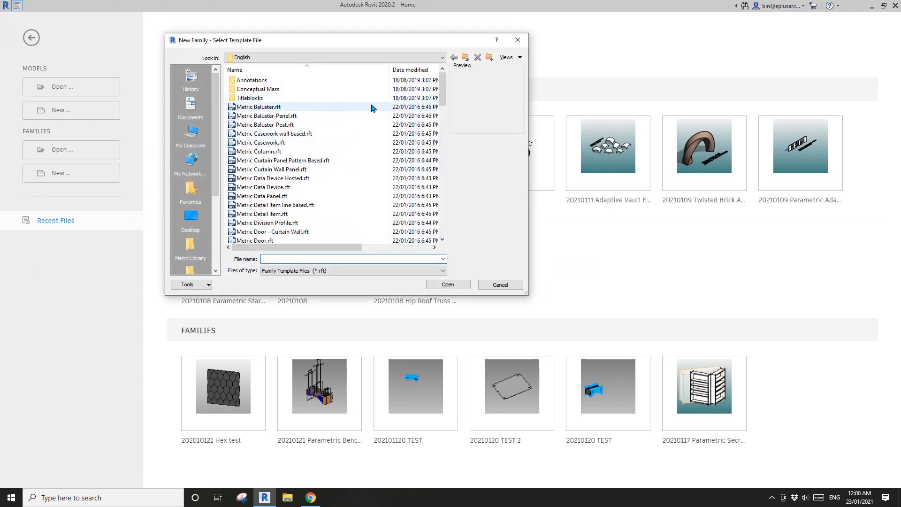
pyautogui.doubleClick(263, 89)
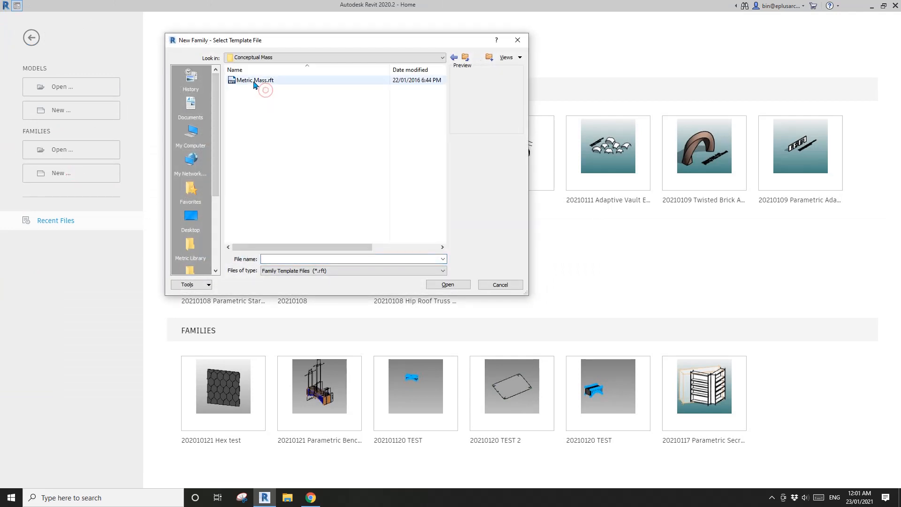
pyautogui.doubleClick(253, 80)
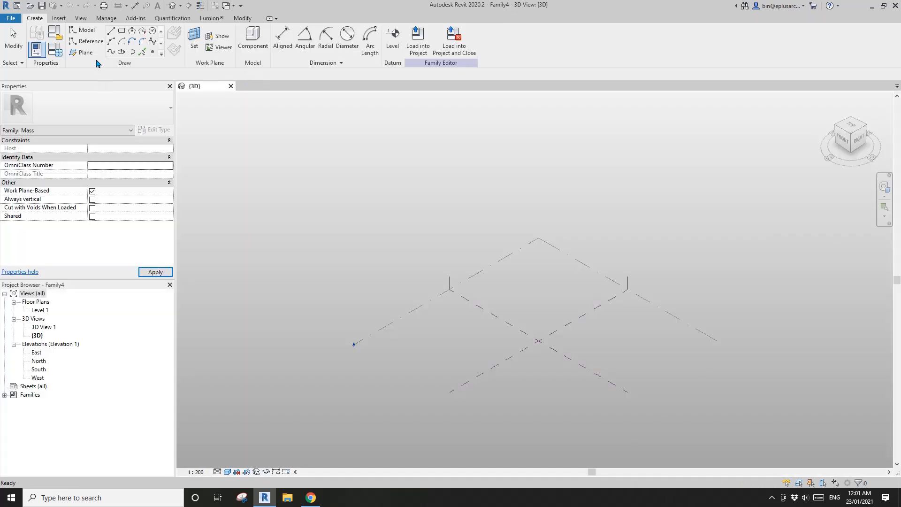
# Step: Draw a reference line on Level 1 across the centre plane and create a vertical surface form from it
pyautogui.click(85, 41)
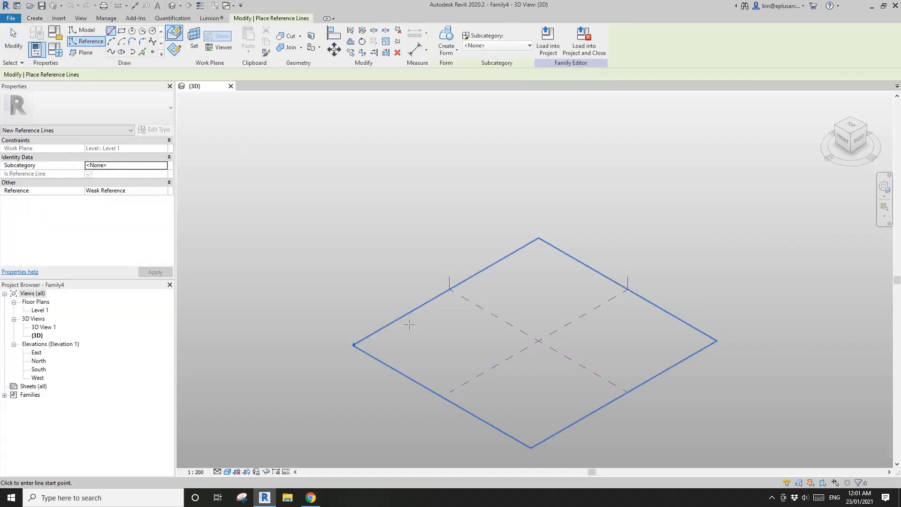
pyautogui.click(483, 339)
pyautogui.click(519, 314)
pyautogui.press('Escape')
pyautogui.press('Escape')
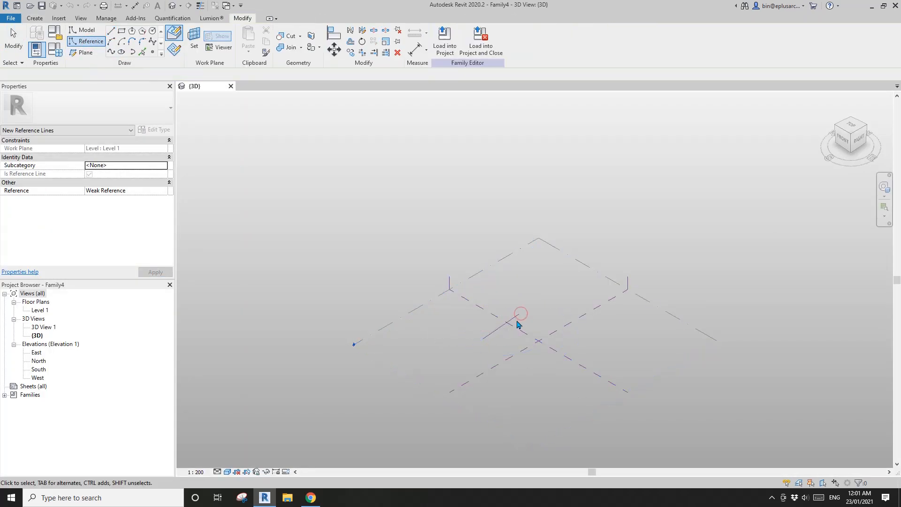
pyautogui.click(446, 38)
pyautogui.scroll(5, 525, 345)
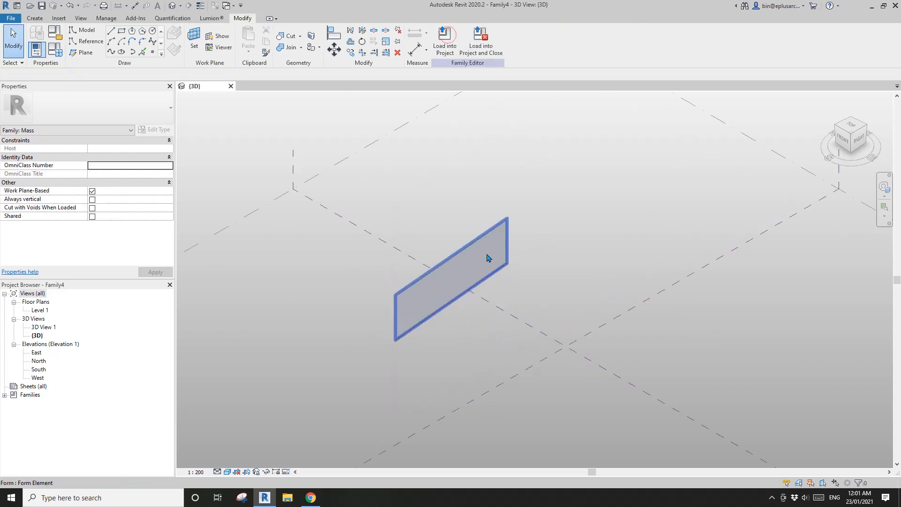
# Step: Raise the top edge of the vertical surface form to make it considerably taller
pyautogui.click(473, 246)
pyautogui.press('Escape')
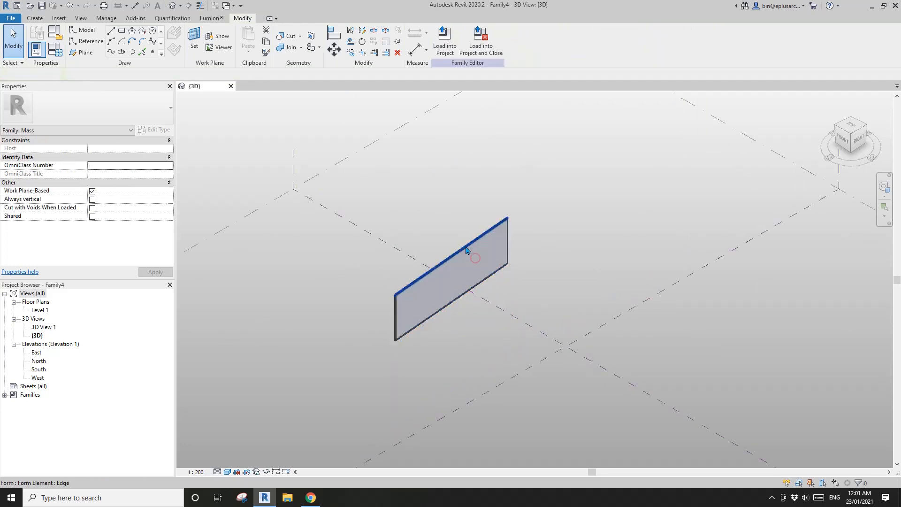
pyautogui.click(467, 251)
pyautogui.click(459, 242)
pyautogui.click(475, 239)
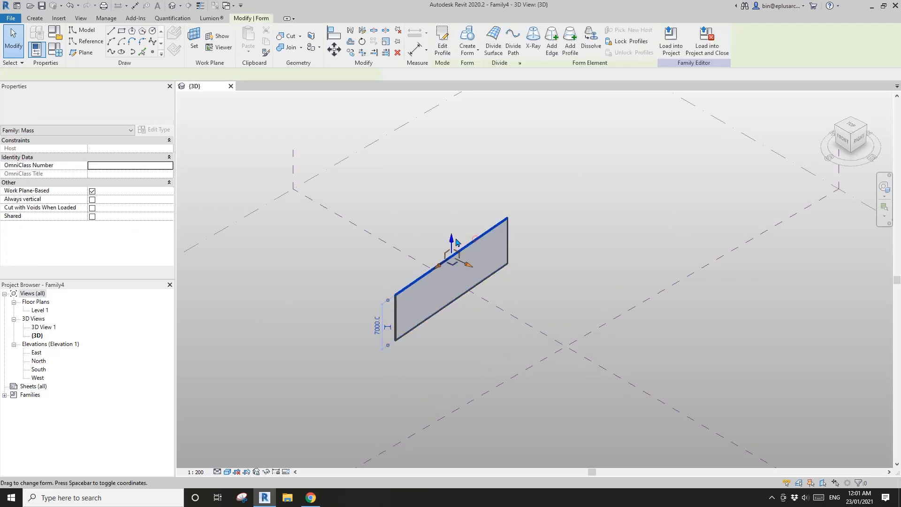
pyautogui.moveTo(451, 240); pyautogui.dragTo(434, 145)
pyautogui.keyDown('shift'); pyautogui.moveTo(427, 235); pyautogui.dragTo(461, 308, button='middle'); pyautogui.keyUp('shift')
pyautogui.press('Escape')
pyautogui.scroll(2, 452, 297)
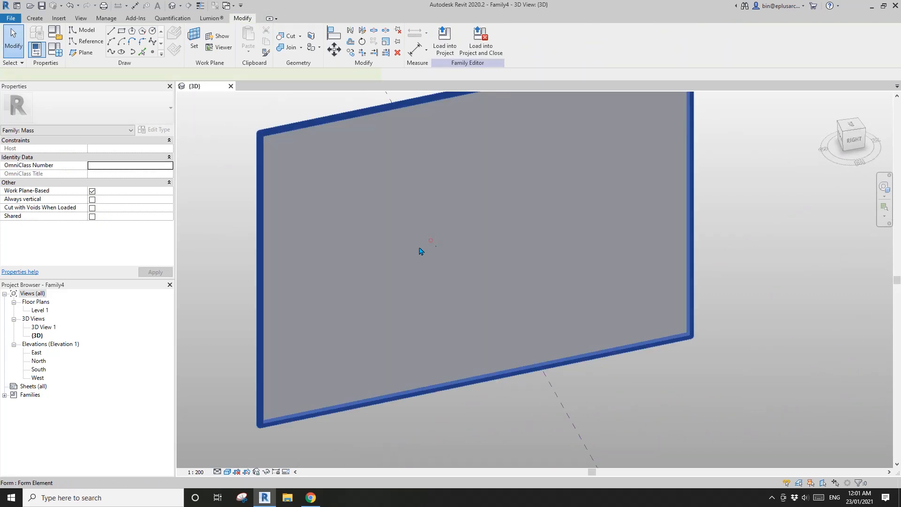
# Step: Divide the surface and set its U grid to a Fixed Distance layout of 1000
pyautogui.click(430, 240)
pyautogui.click(494, 40)
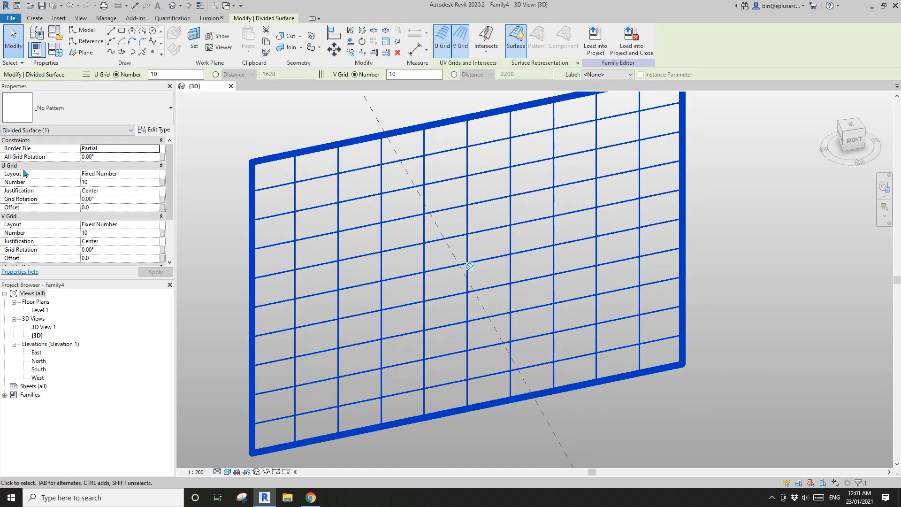
pyautogui.click(132, 177)
pyautogui.click(155, 174)
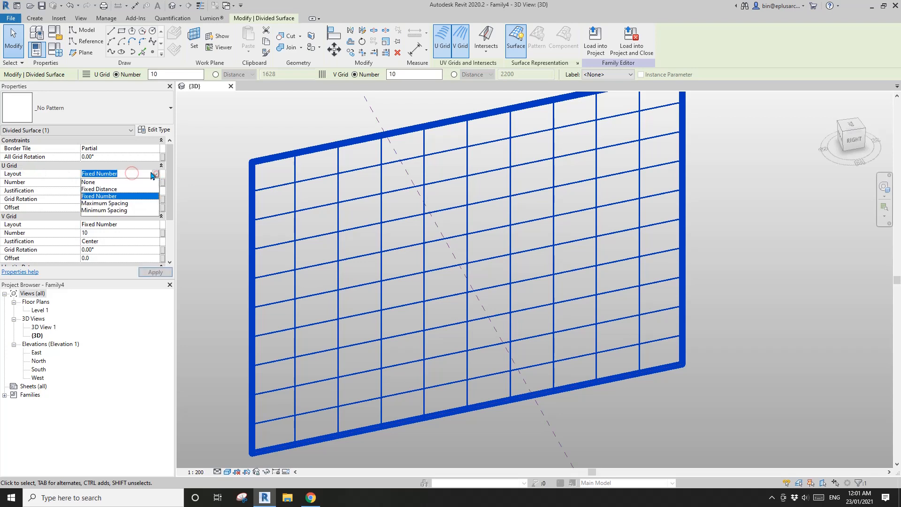
pyautogui.click(108, 192)
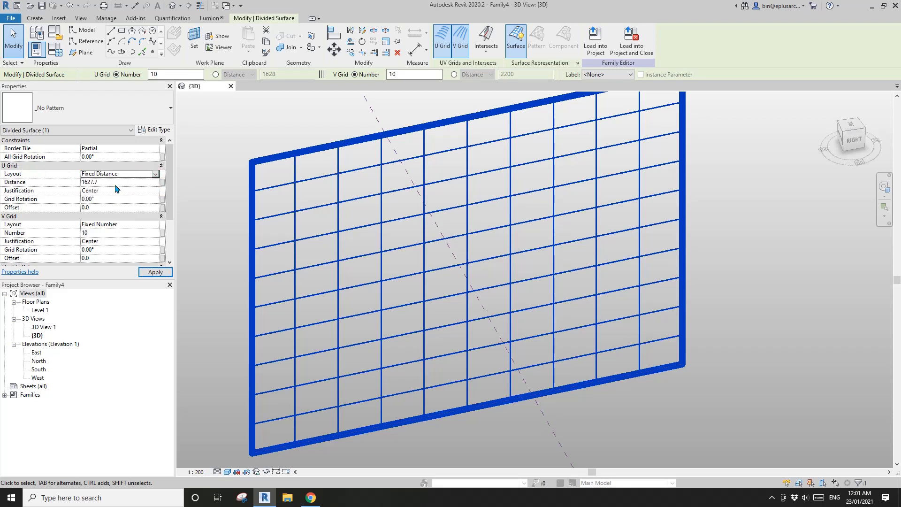
pyautogui.click(117, 183)
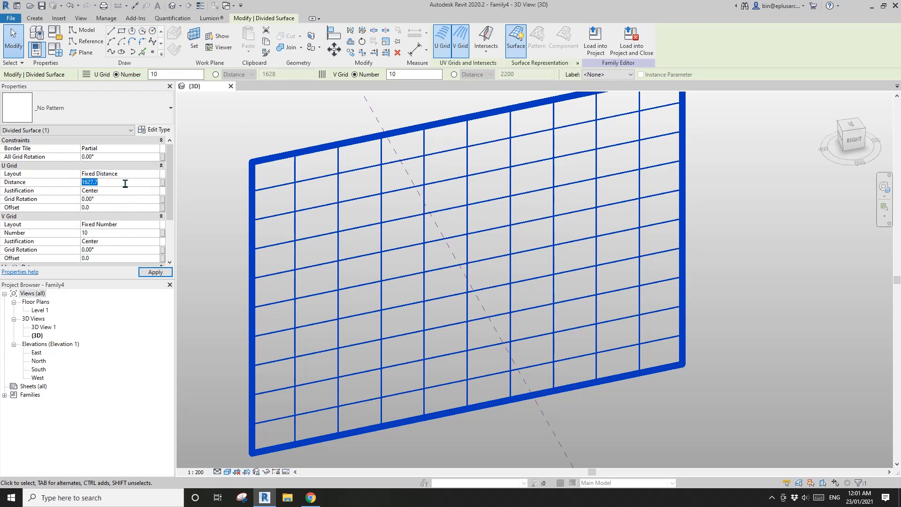
pyautogui.write('1000')
# Step: Set the divided surface's V grid to a Fixed Distance layout of 1000
pyautogui.click(140, 224)
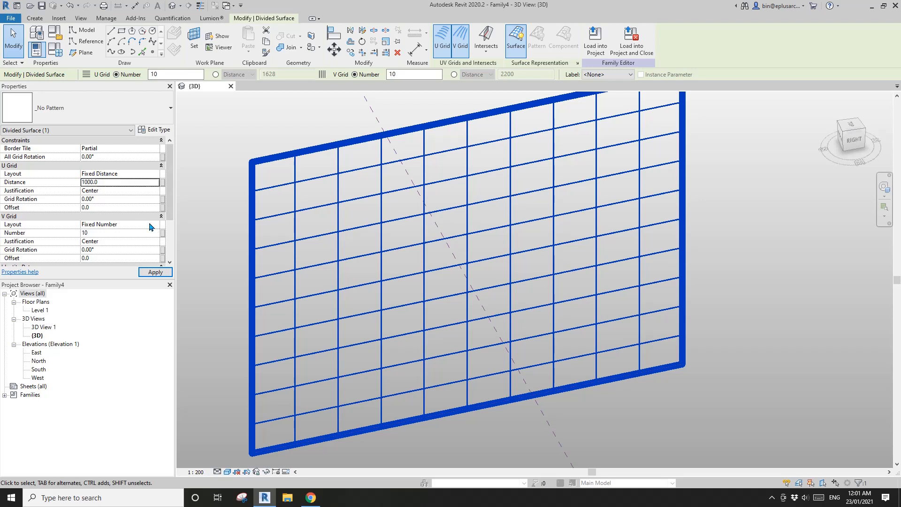
pyautogui.click(156, 224)
pyautogui.click(104, 241)
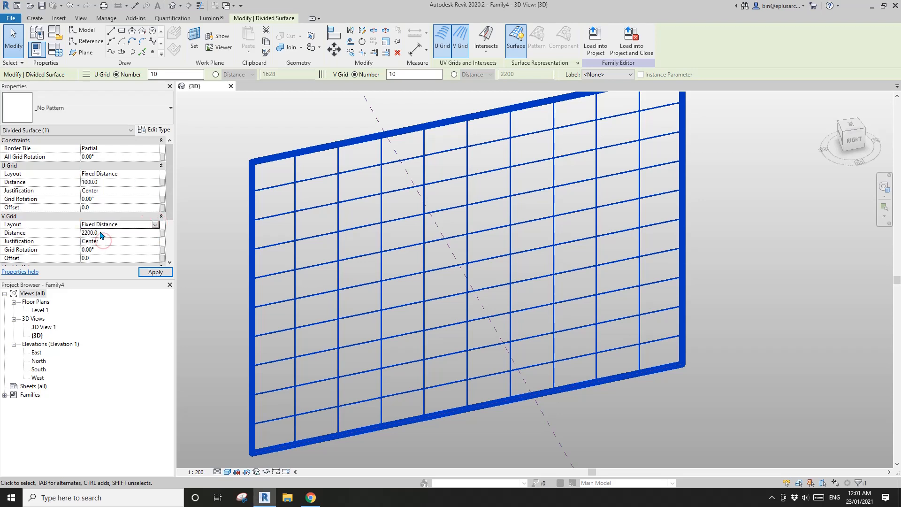
pyautogui.click(106, 232)
pyautogui.write('100')
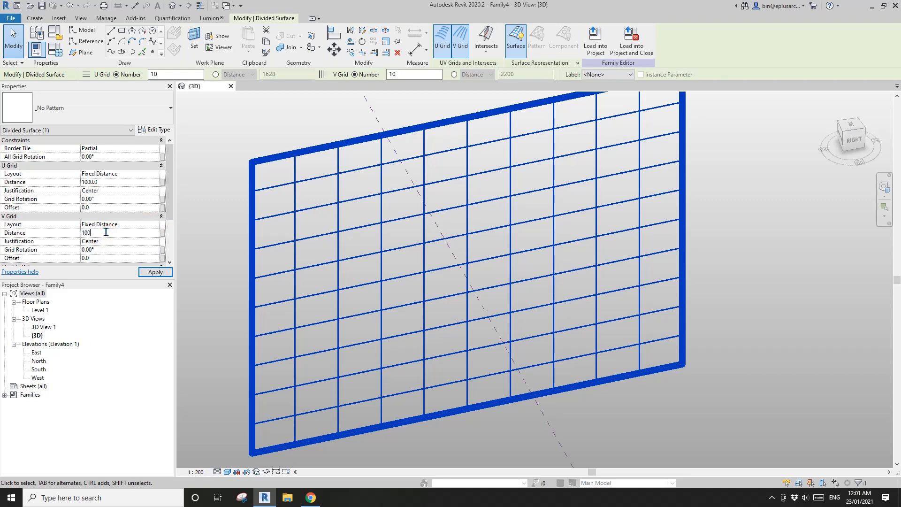
pyautogui.press('Escape')
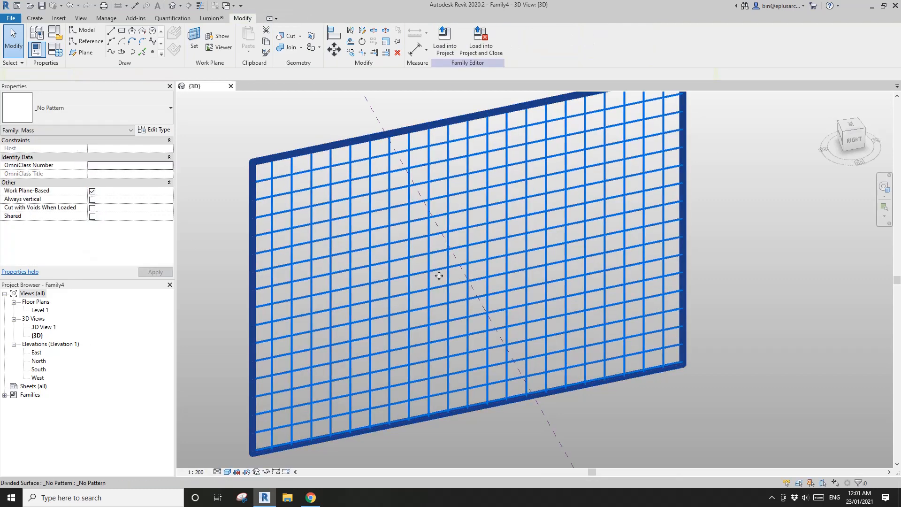
# Step: Apply the Hexagon pattern to the divided surface
pyautogui.keyDown('shift'); pyautogui.moveTo(505, 307); pyautogui.dragTo(494, 167, button='middle'); pyautogui.keyUp('shift')
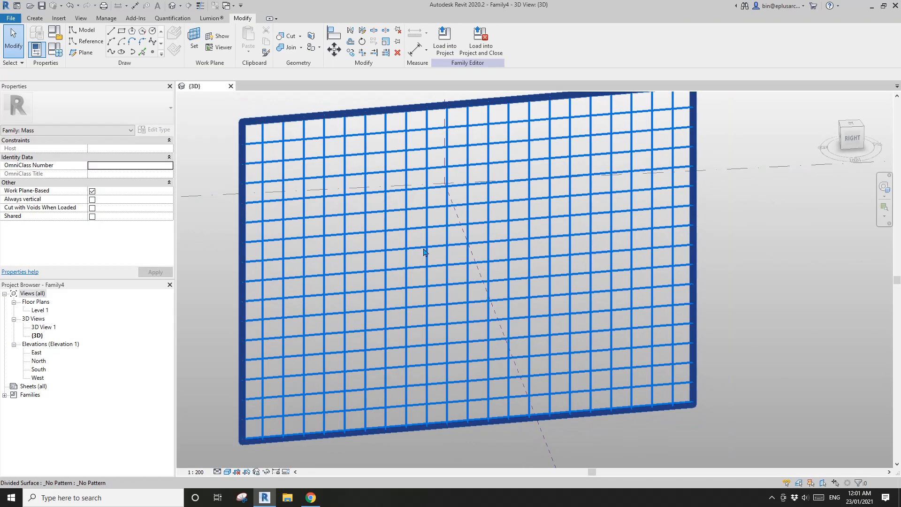
pyautogui.click(416, 189)
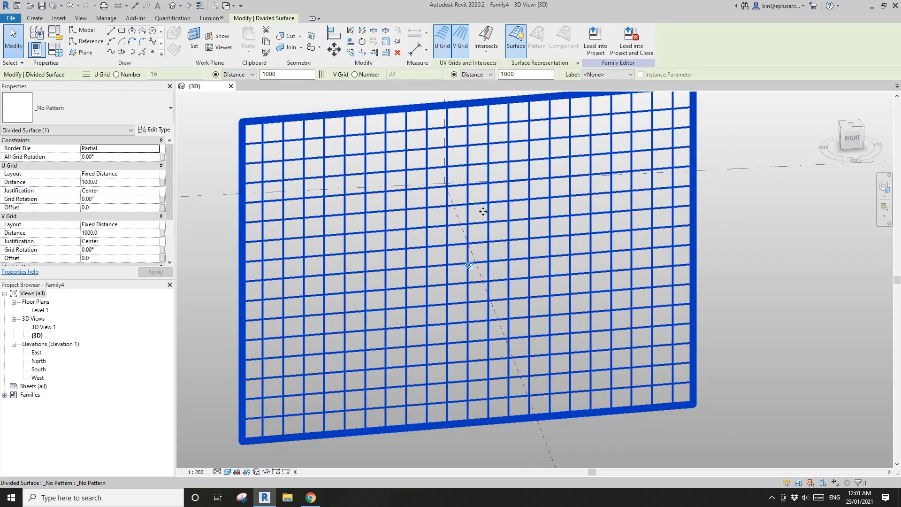
pyautogui.click(151, 119)
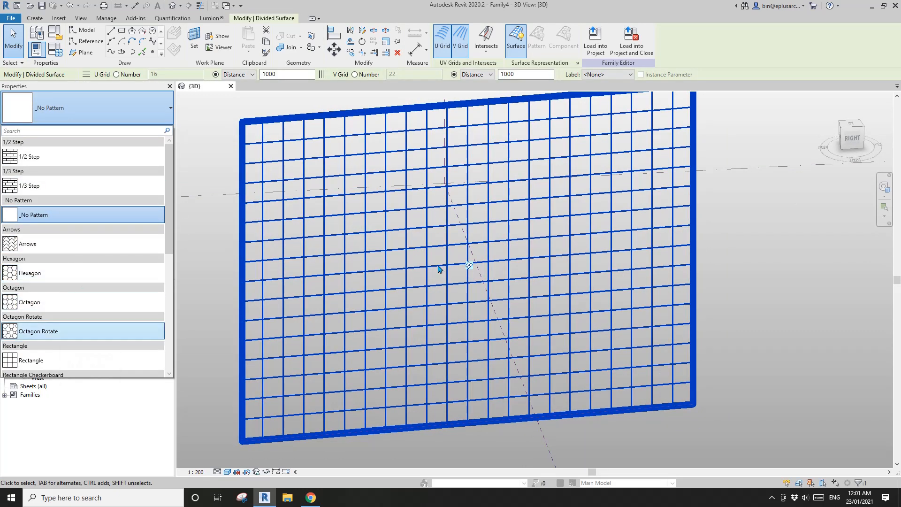
pyautogui.scroll(-1, 64, 336)
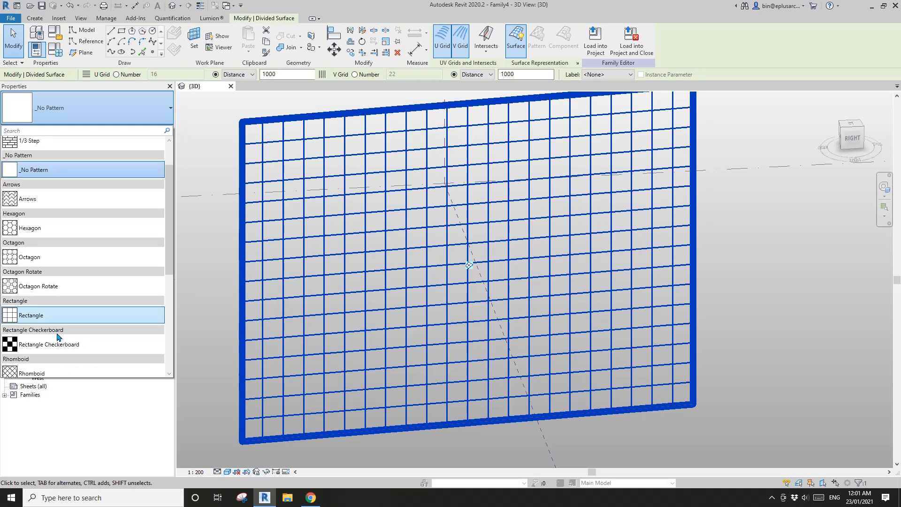
pyautogui.scroll(1, 50, 328)
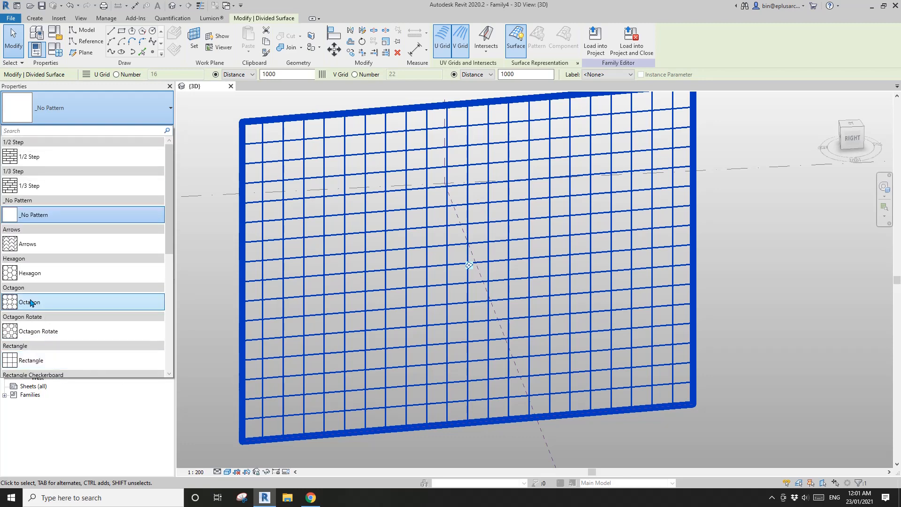
pyautogui.click(23, 272)
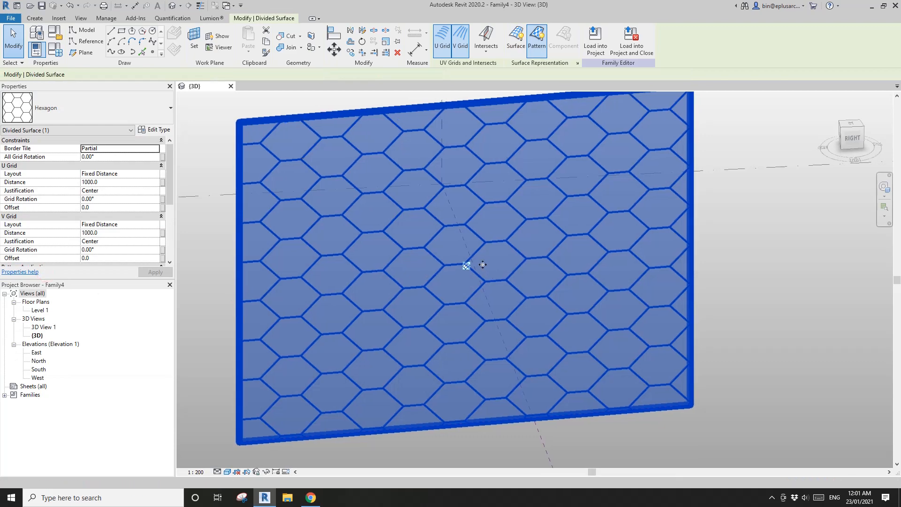
pyautogui.press('Escape')
pyautogui.keyDown('shift'); pyautogui.moveTo(473, 282); pyautogui.dragTo(433, 247, button='middle'); pyautogui.keyUp('shift')
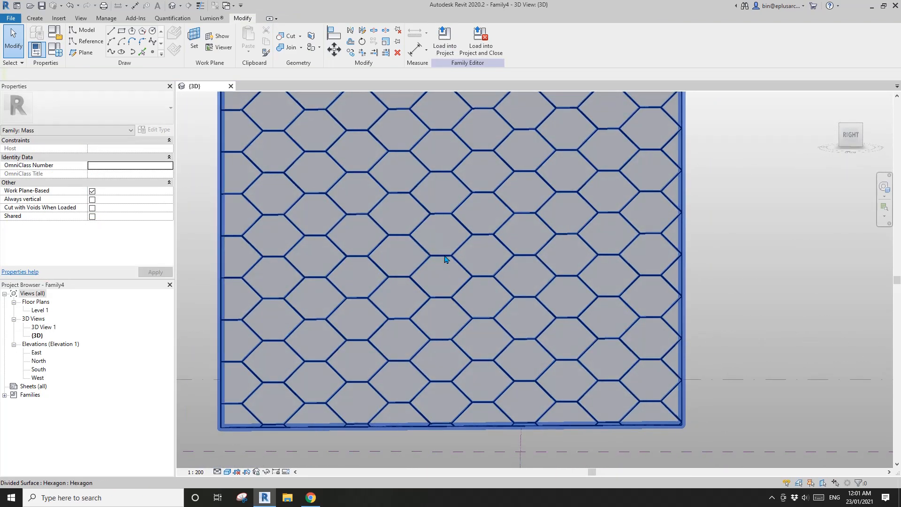
pyautogui.scroll(1, 451, 277)
pyautogui.click(422, 257)
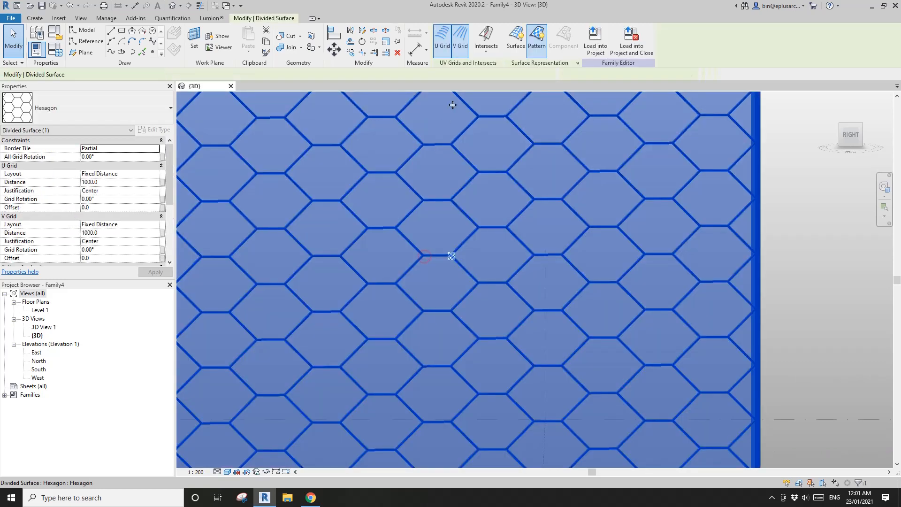
# Step: Display the UV grid surface together with the Hexagon pattern and inspect how the hexagons align with the grid
pyautogui.click(514, 37)
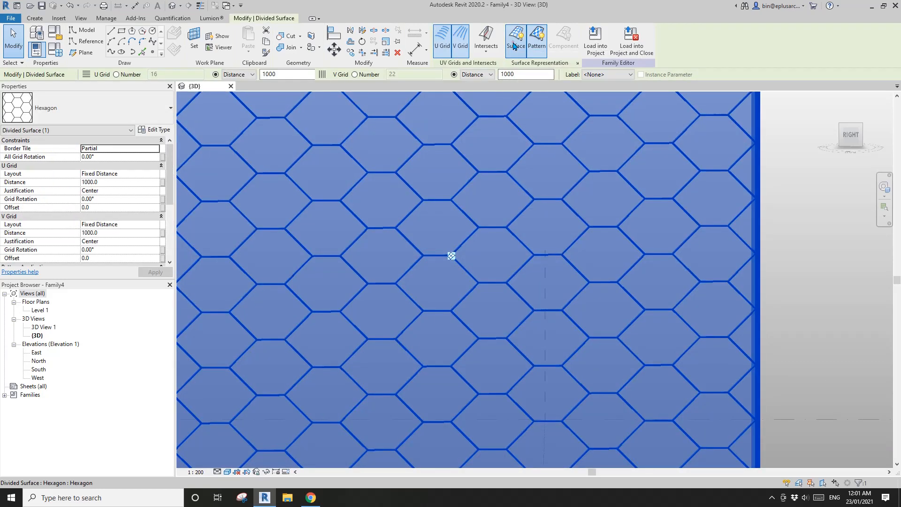
pyautogui.press('Escape')
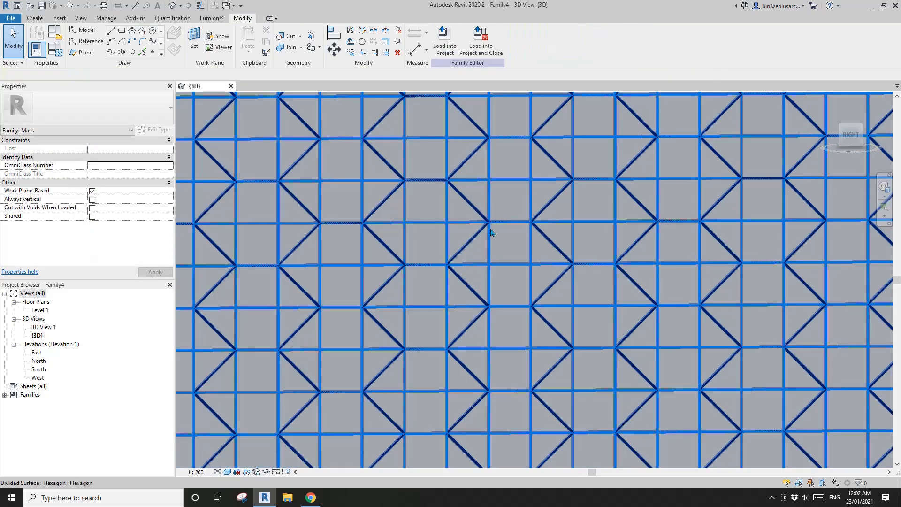
pyautogui.scroll(2, 443, 263)
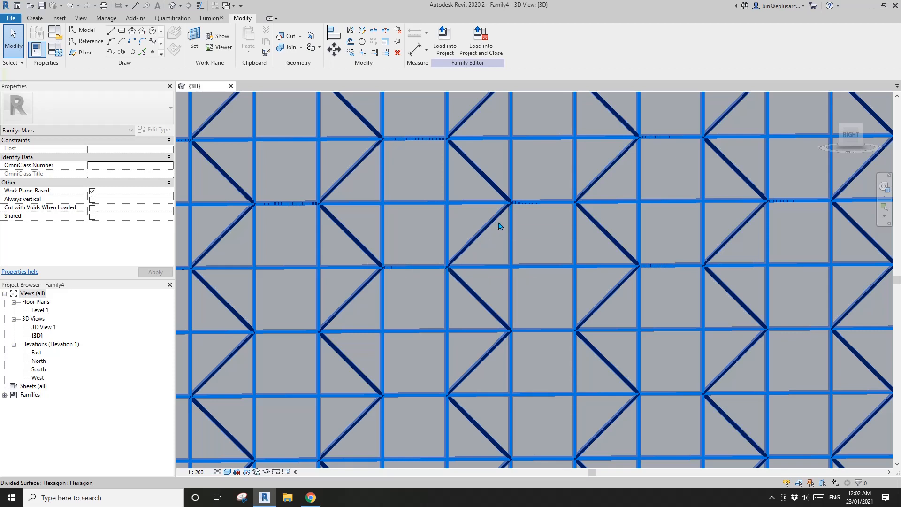
pyautogui.moveTo(489, 240); pyautogui.dragTo(489, 251, button='middle')
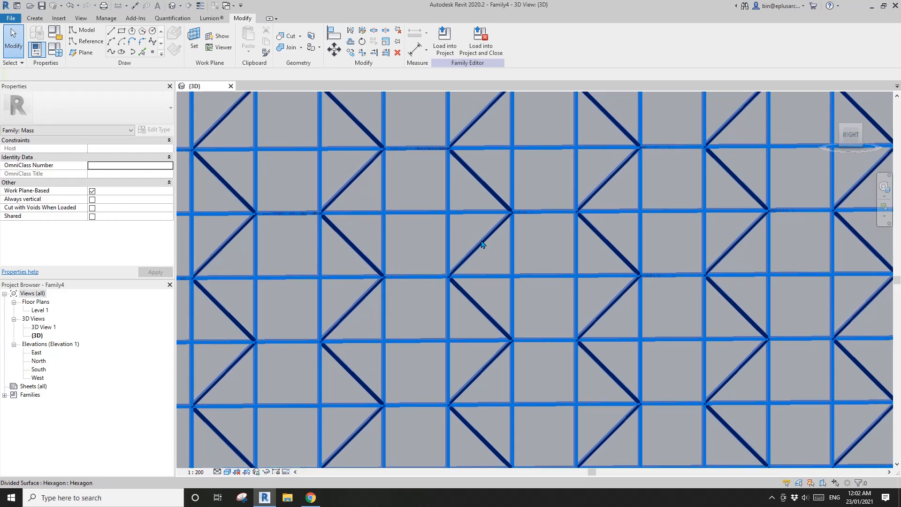
pyautogui.moveTo(655, 227); pyautogui.dragTo(652, 230, button='middle')
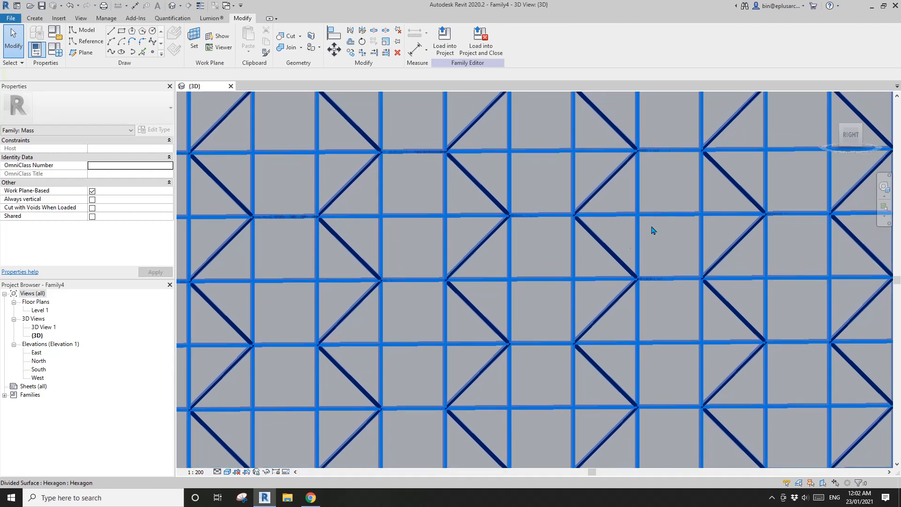
pyautogui.scroll(4, 600, 233)
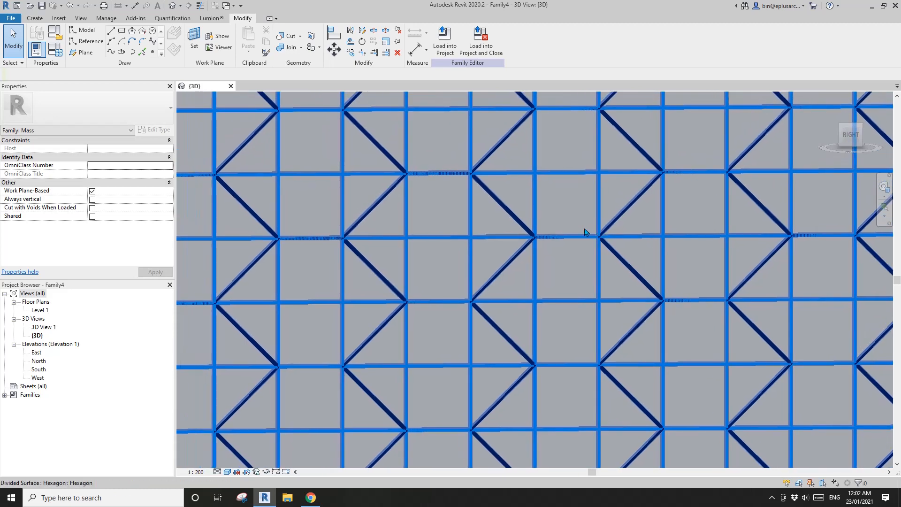
pyautogui.scroll(-5, 556, 245)
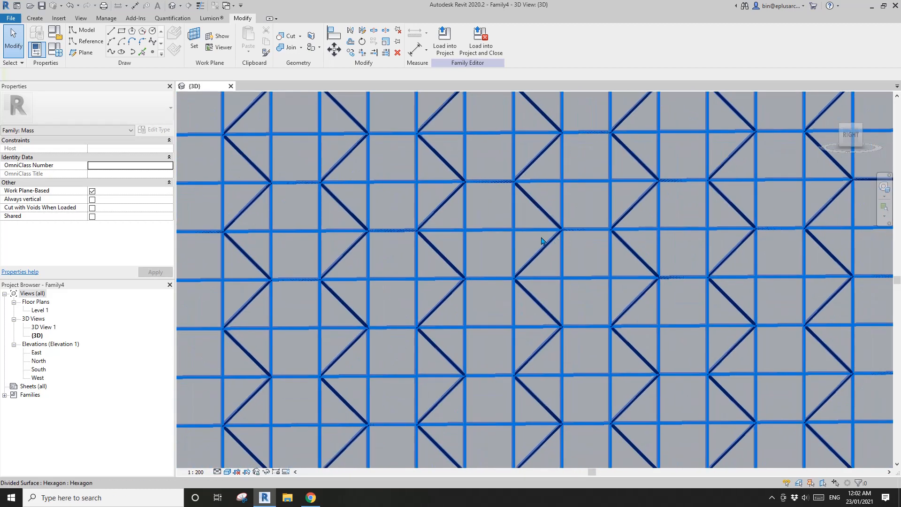
# Step: Switch to Snipping Tool and capture a rectangular snip of the gridded hexagon pattern
pyautogui.click(242, 498)
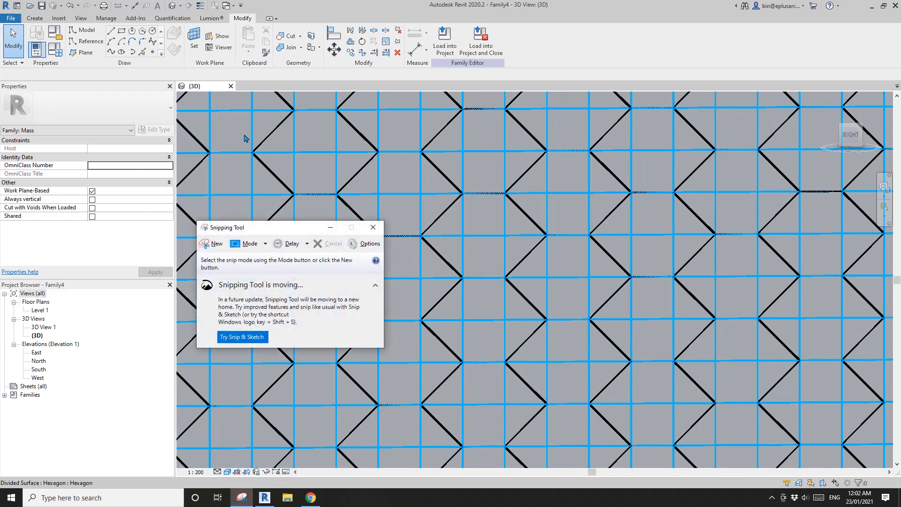
pyautogui.click(215, 245)
pyautogui.moveTo(340, 137); pyautogui.dragTo(685, 352)
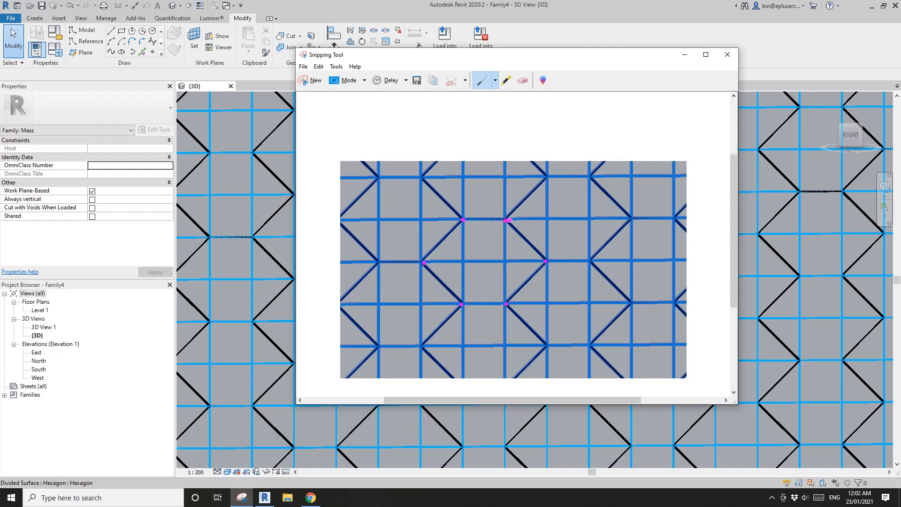
# Step: Sketch two adjoining, more regular hexagons over the snip, shifting their corners off the grid intersections along the horizontal grid lines
pyautogui.moveTo(509, 219); pyautogui.dragTo(474, 220)
pyautogui.moveTo(456, 219); pyautogui.dragTo(445, 238)
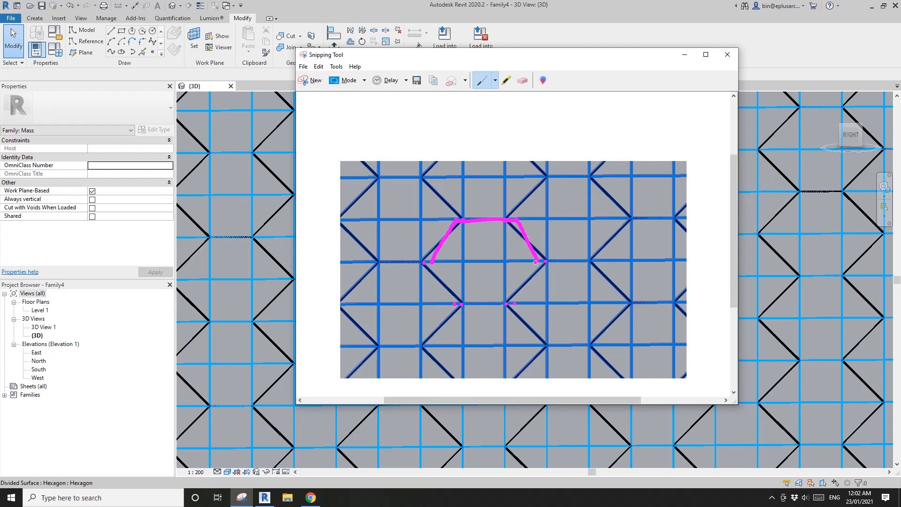
pyautogui.moveTo(515, 302); pyautogui.dragTo(471, 304)
pyautogui.moveTo(432, 261); pyautogui.dragTo(447, 291)
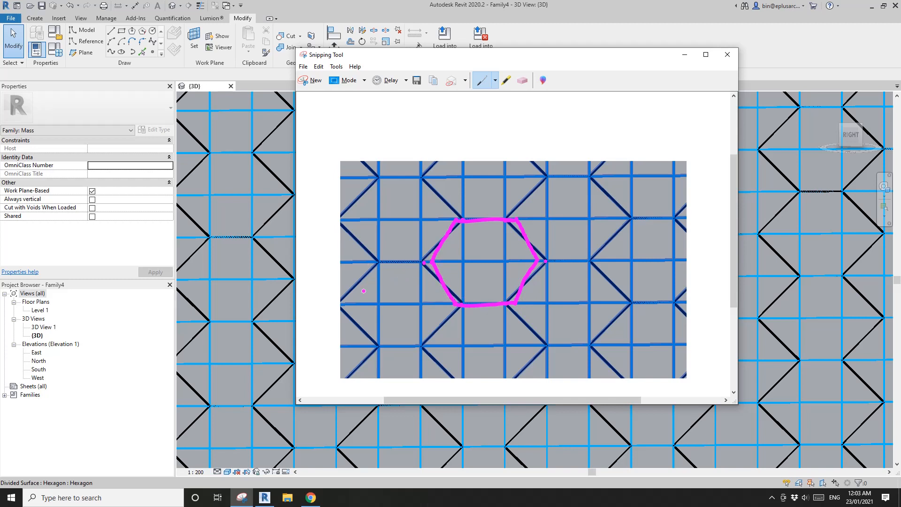
pyautogui.moveTo(433, 261)
pyautogui.mouseDown()
pyautogui.moveTo(398, 262)
pyautogui.moveTo(348, 302)
pyautogui.mouseUp()
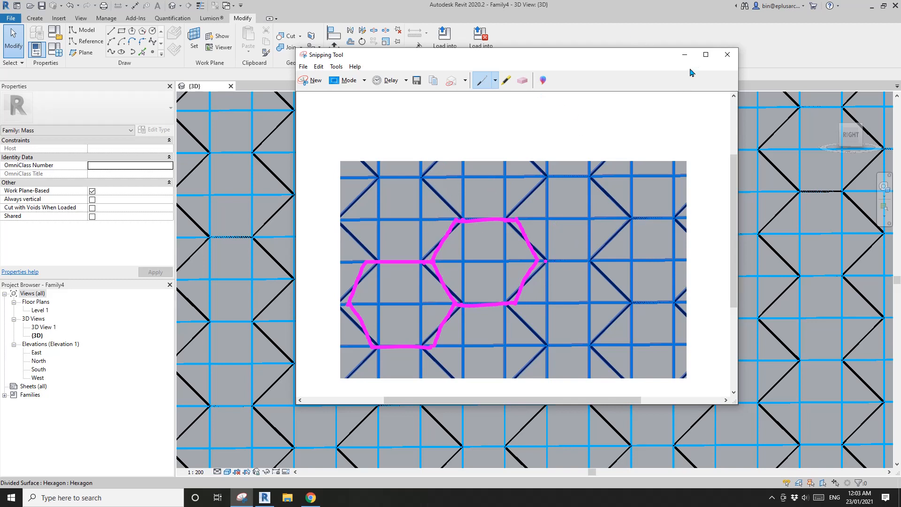
# Step: Close Snipping Tool without saving the annotated snip
pyautogui.click(727, 54)
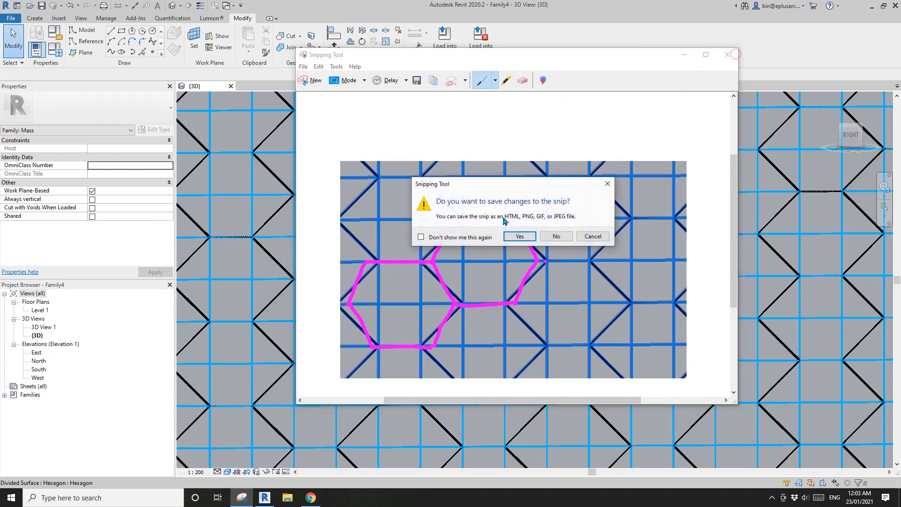
pyautogui.click(592, 237)
pyautogui.click(727, 54)
pyautogui.click(545, 236)
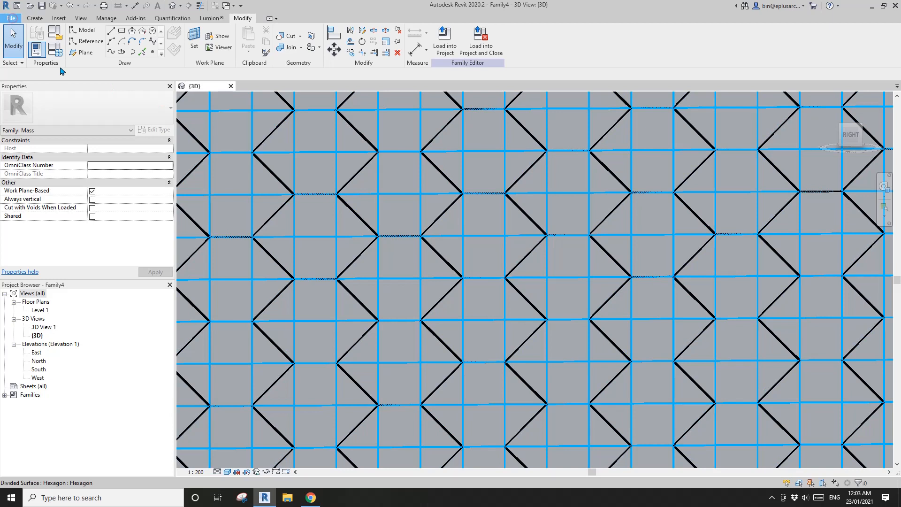
# Step: Create a new family from the Metric Curtain Panel Pattern Based.rft template
pyautogui.click(58, 56)
pyautogui.click(127, 80)
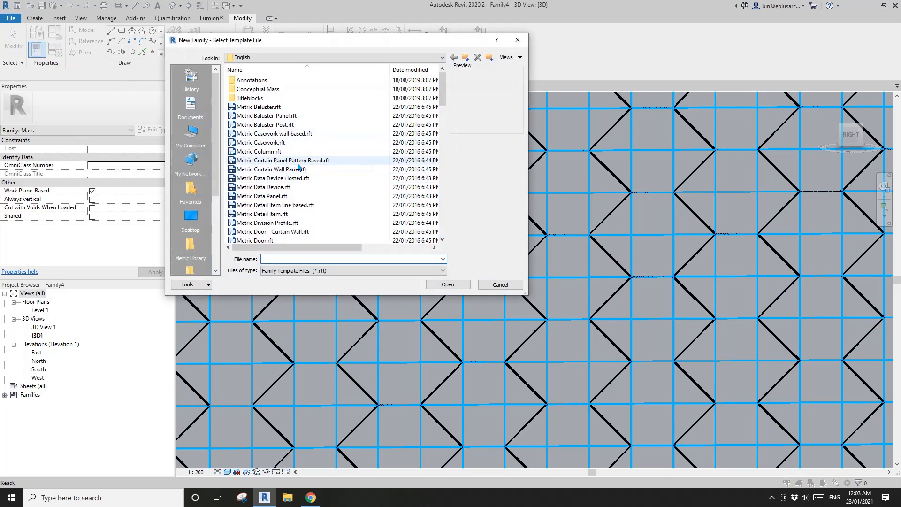
pyautogui.click(299, 163)
pyautogui.click(462, 285)
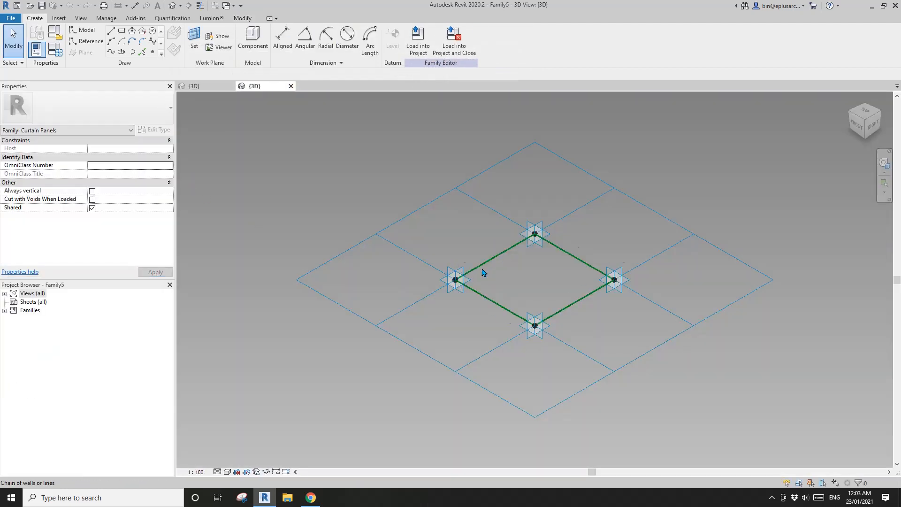
# Step: Change the panel family's tile pattern grid from Rectangle to Hexagon
pyautogui.click(423, 198)
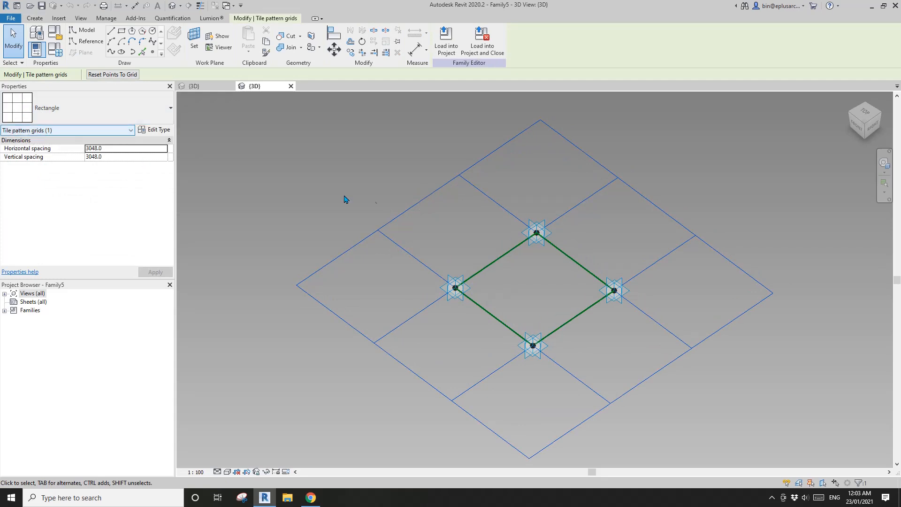
pyautogui.moveTo(425, 204); pyautogui.dragTo(396, 198, button='middle')
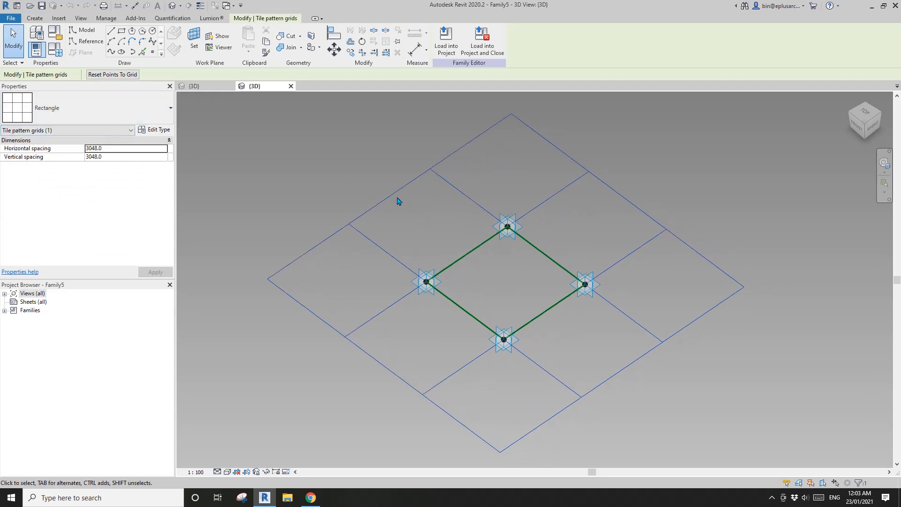
pyautogui.click(92, 111)
pyautogui.click(39, 243)
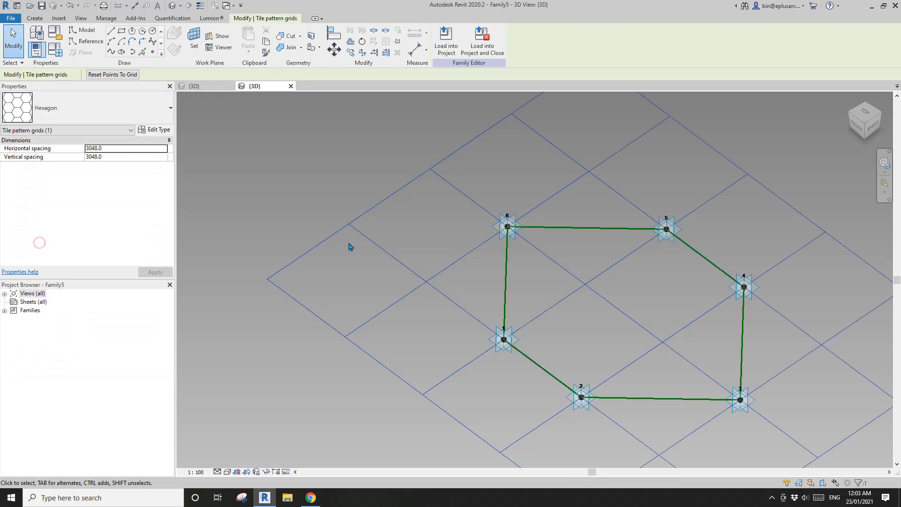
# Step: Place a reference point on placement point 5's vertical plane and move it outward along the 4–5 edge line, at an offset of about -716
pyautogui.keyDown('shift'); pyautogui.moveTo(350, 246); pyautogui.dragTo(479, 221, button='middle'); pyautogui.keyUp('shift')
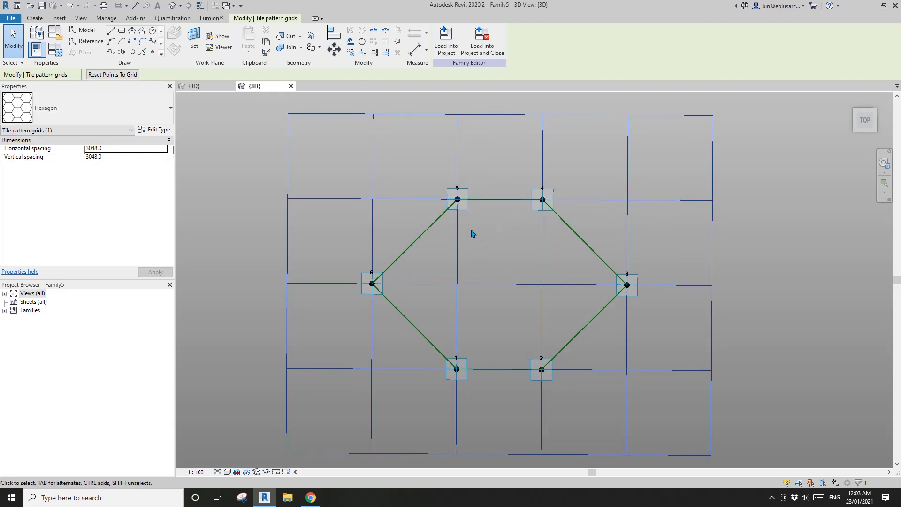
pyautogui.press('Tab')
pyautogui.keyDown('shift'); pyautogui.moveTo(539, 367); pyautogui.dragTo(482, 288, button='middle'); pyautogui.keyUp('shift')
pyautogui.click(152, 51)
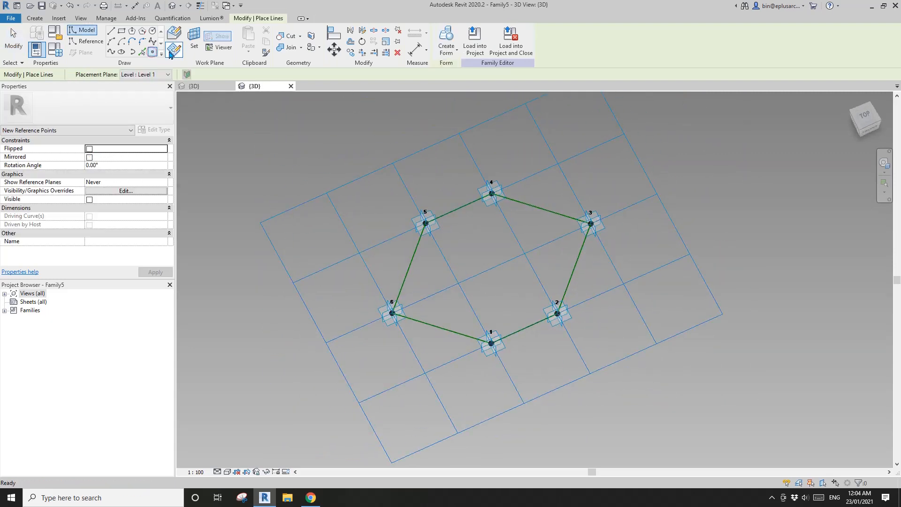
pyautogui.click(192, 44)
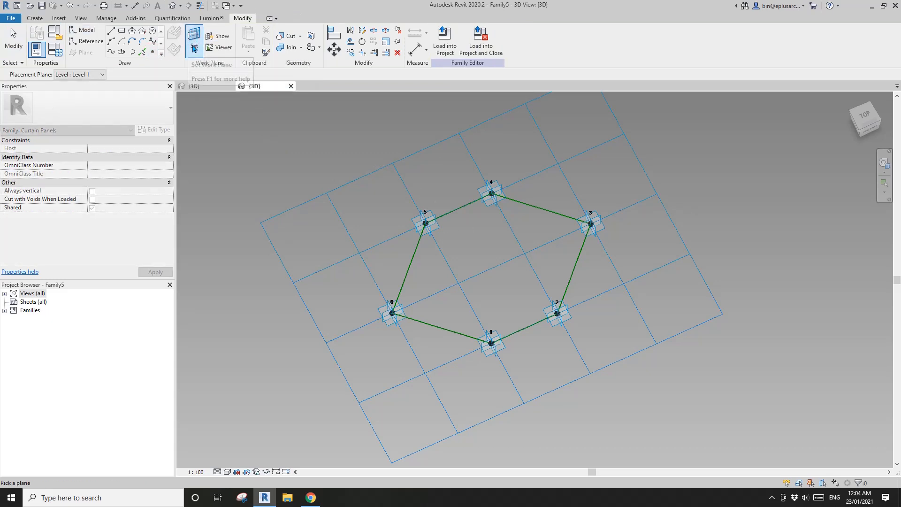
pyautogui.scroll(2, 431, 255)
pyautogui.keyDown('shift'); pyautogui.moveTo(431, 255); pyautogui.dragTo(439, 253, button='middle'); pyautogui.keyUp('shift')
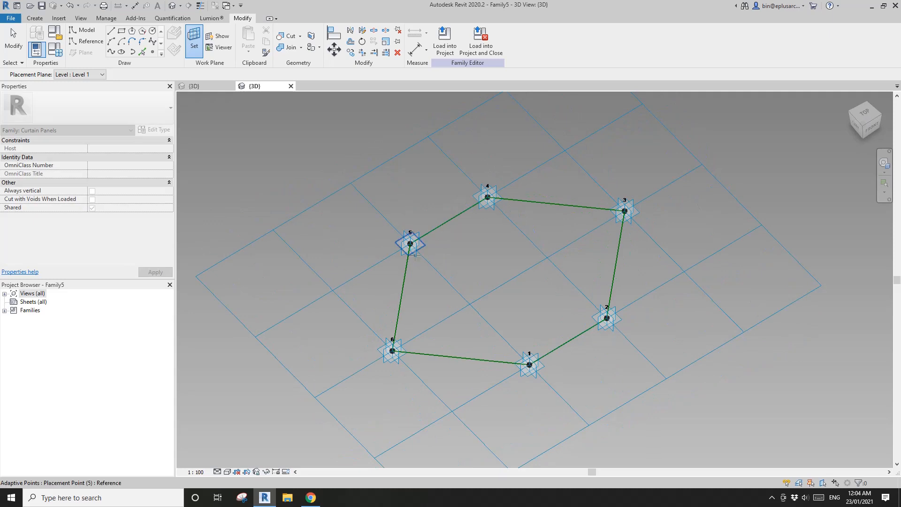
pyautogui.click(441, 251)
pyautogui.press('Escape')
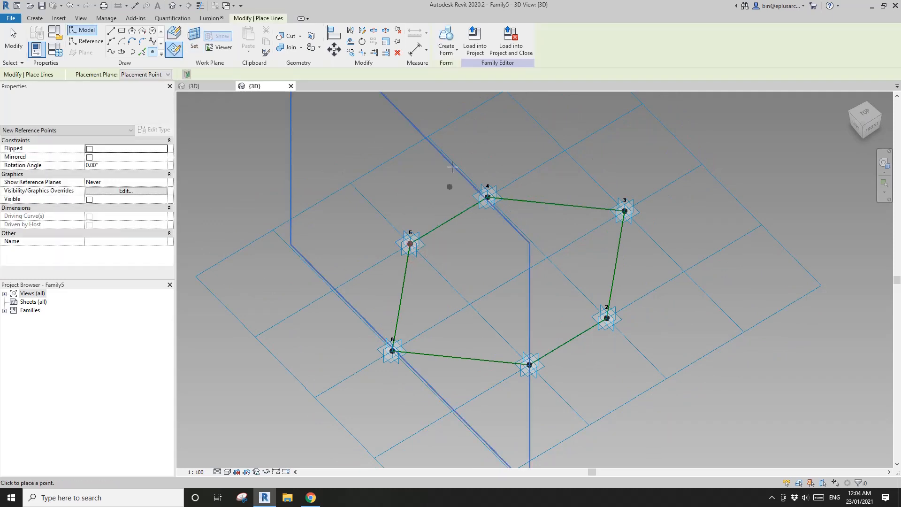
pyautogui.press('Escape')
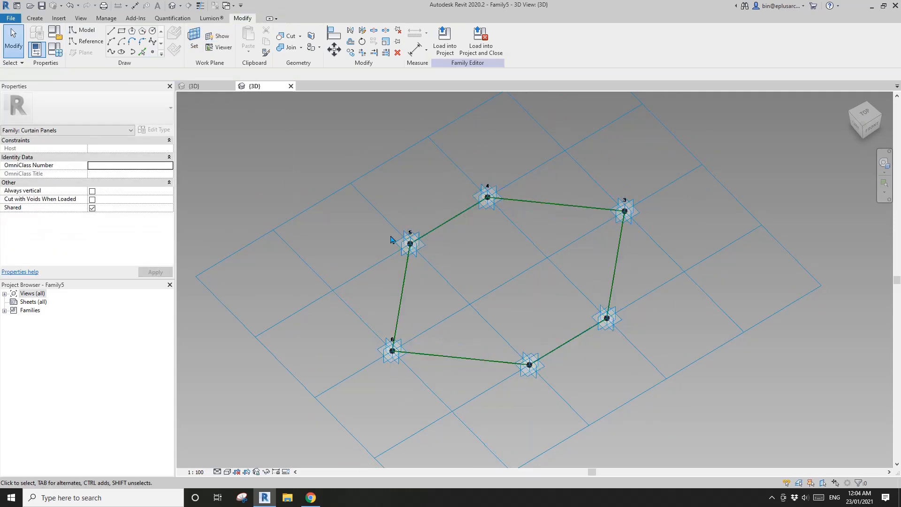
pyautogui.click(410, 244)
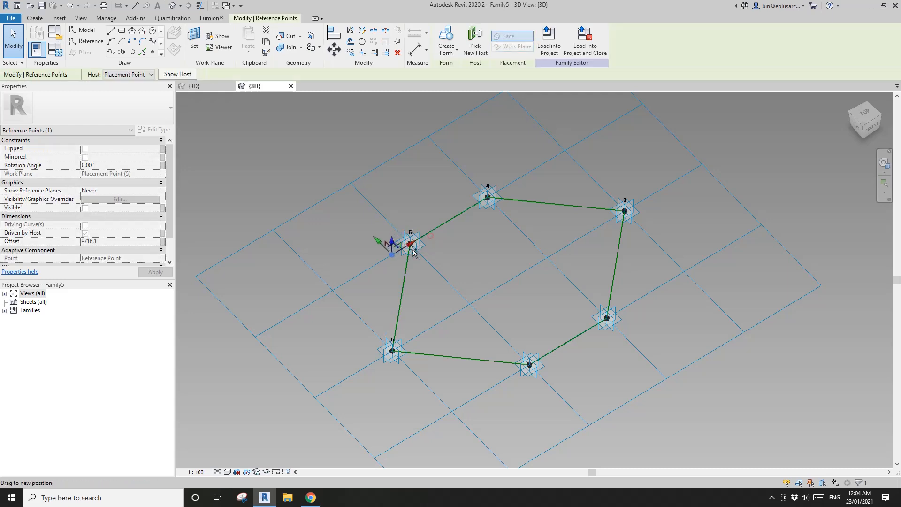
# Step: Place a reference point on placement point 4's vertical plane and move it outward along the 4–5 edge line, at an offset of about 636
pyautogui.click(153, 52)
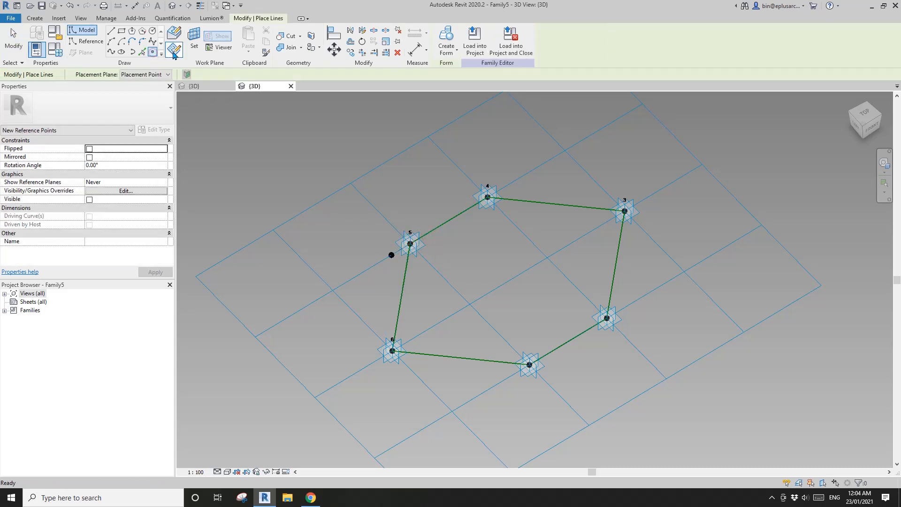
pyautogui.click(192, 43)
pyautogui.click(496, 206)
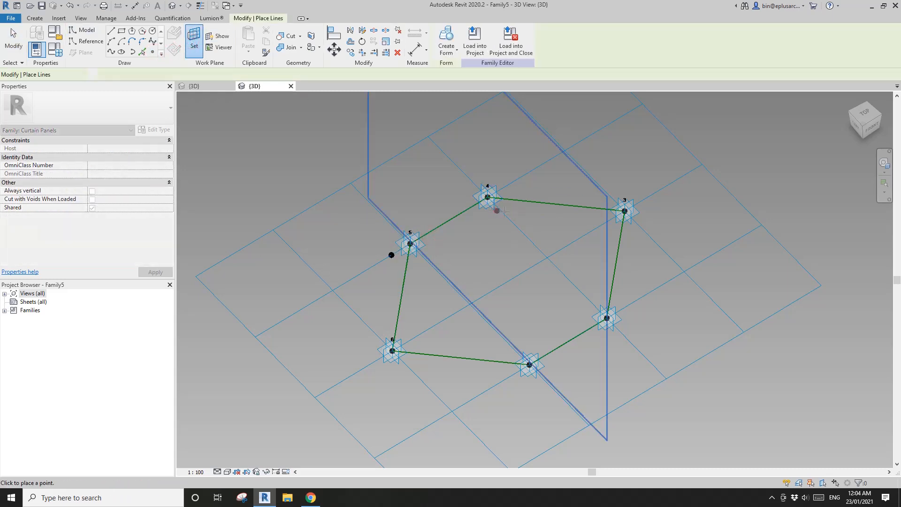
pyautogui.press('Escape')
pyautogui.press('Escape')
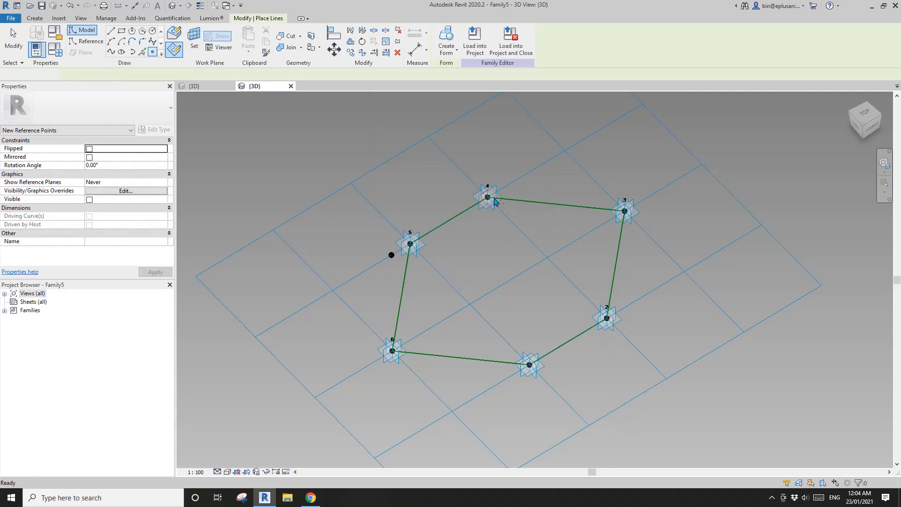
pyautogui.press('Escape')
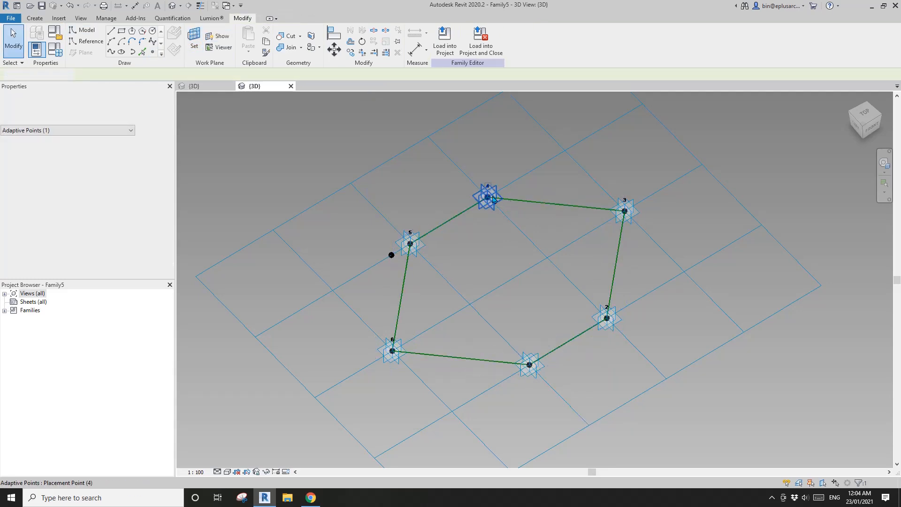
pyautogui.click(489, 198)
pyautogui.press('Escape')
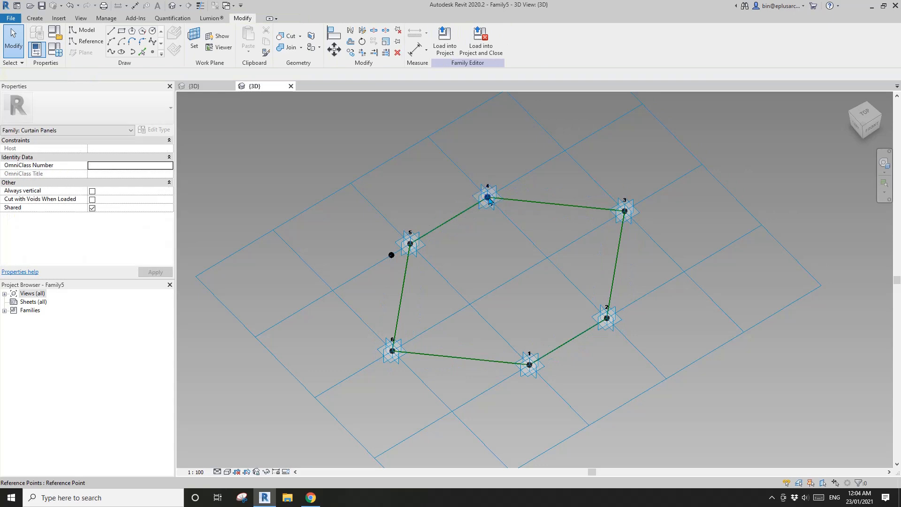
pyautogui.click(489, 201)
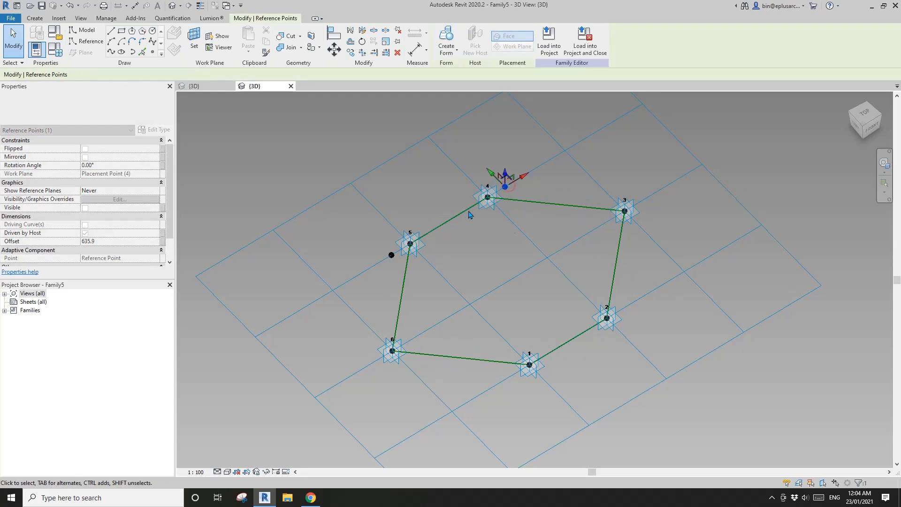
# Step: Place a reference point on placement point 1's vertical plane and move it outward along the 1–2 edge line, at an offset of about -629
pyautogui.click(153, 52)
pyautogui.click(193, 37)
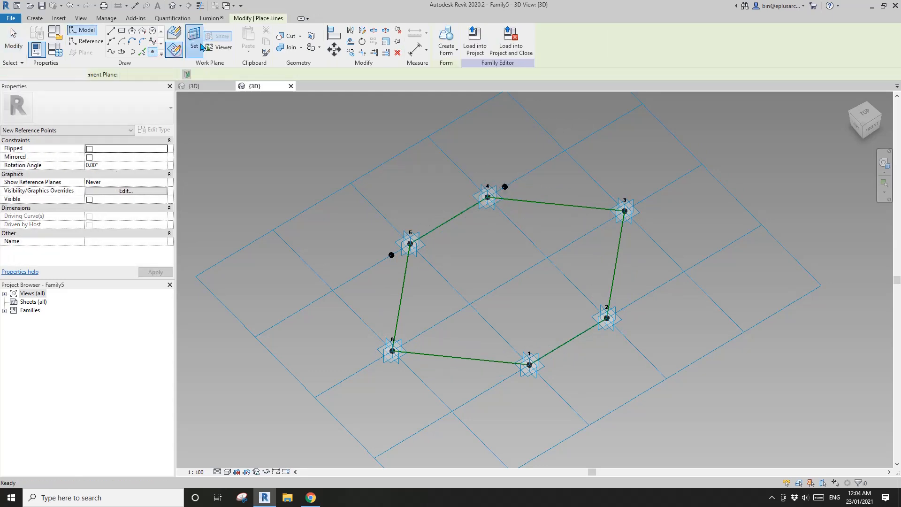
pyautogui.click(536, 370)
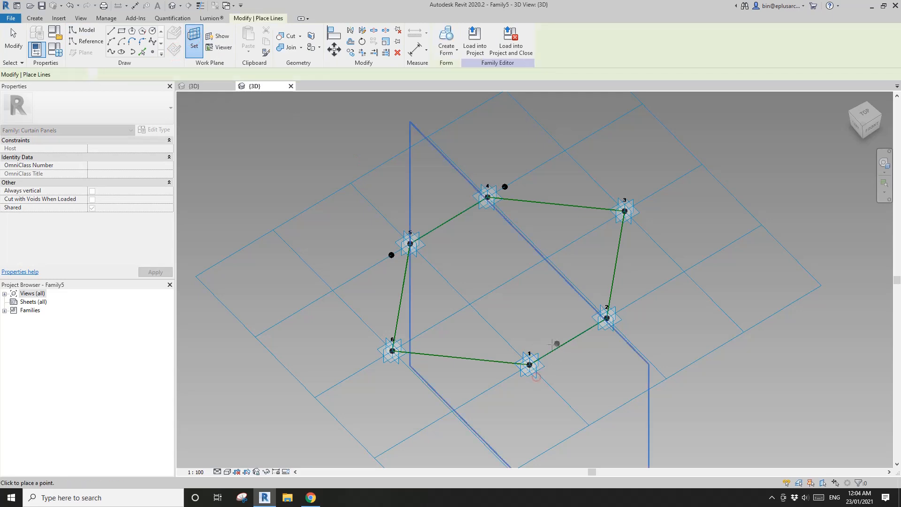
pyautogui.press('Escape')
pyautogui.press('Escape')
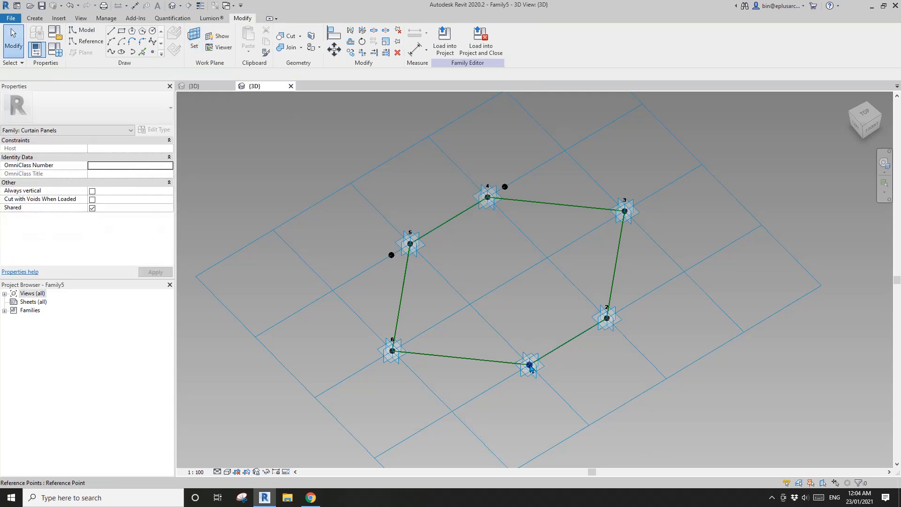
pyautogui.click(529, 364)
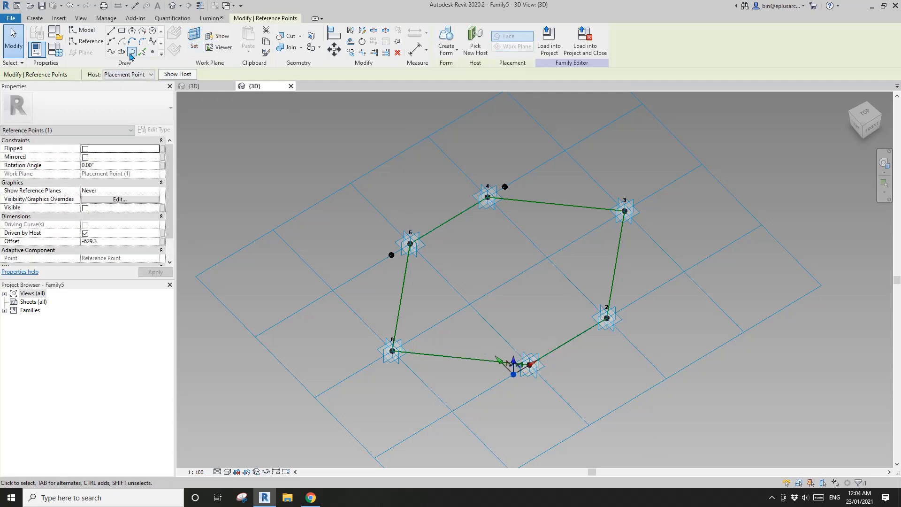
pyautogui.press('Escape')
# Step: Place a reference point on placement point 2's vertical plane and move it outward along the 1–2 edge line, at an offset of about 496
pyautogui.click(194, 40)
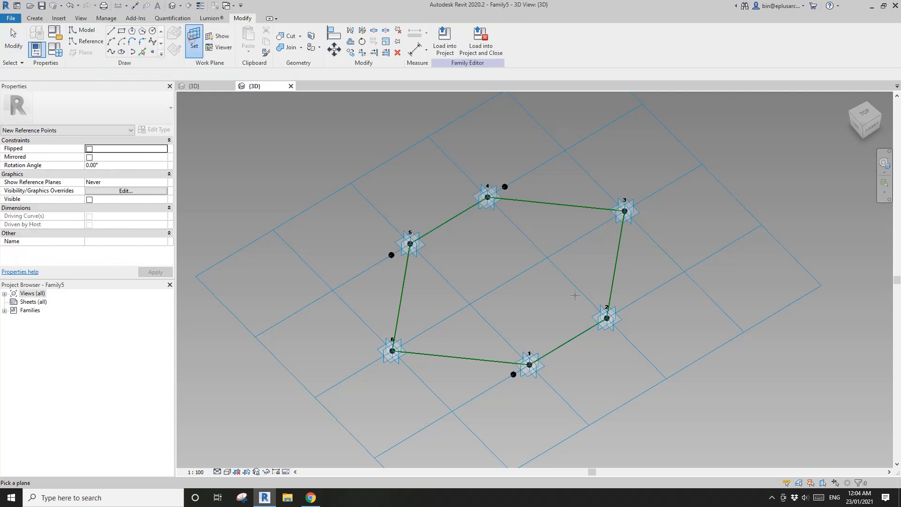
pyautogui.click(608, 330)
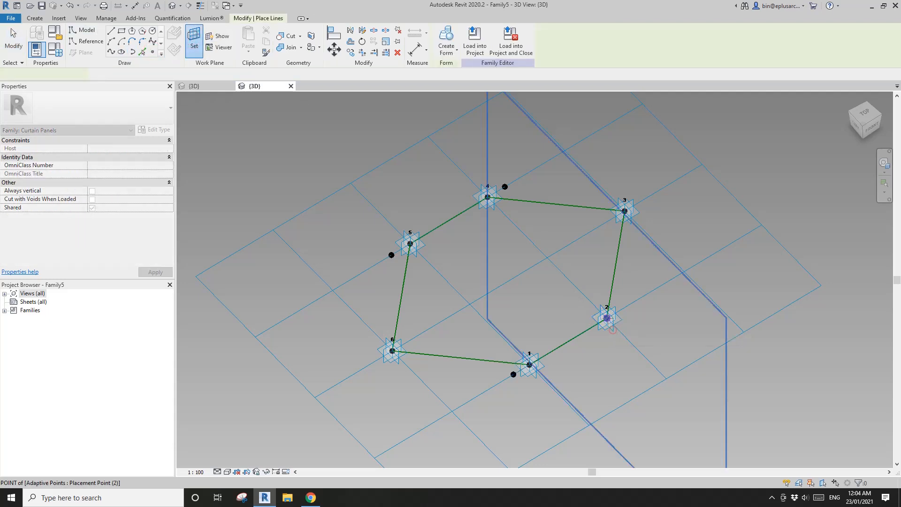
pyautogui.press('Escape')
pyautogui.press('Escape')
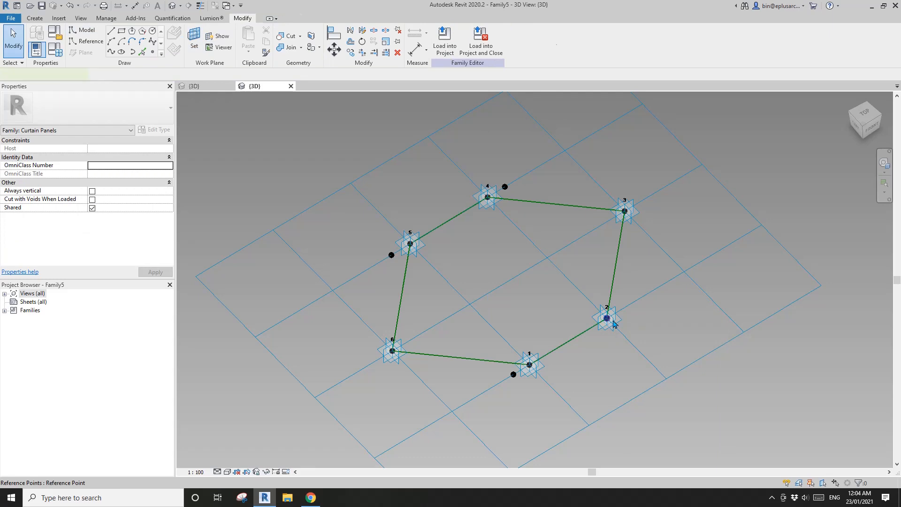
pyautogui.click(608, 319)
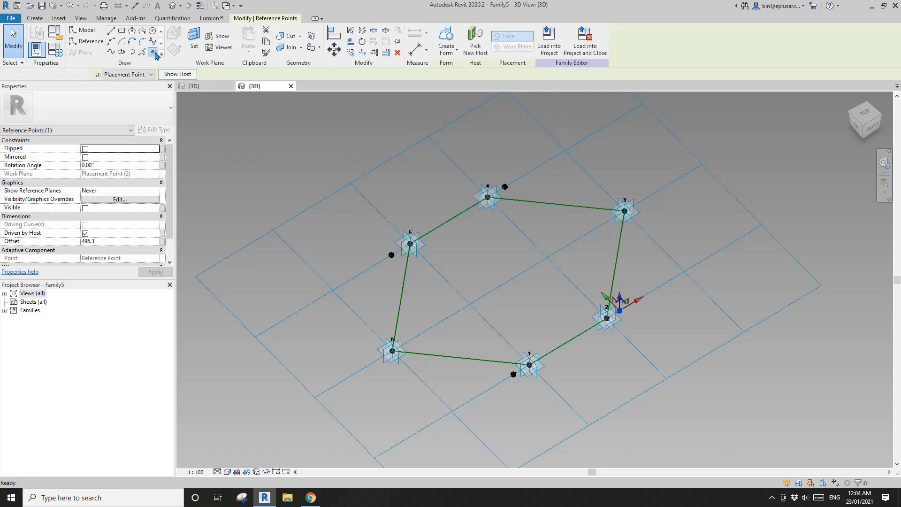
# Step: Place a reference point on placement point 6's vertical plane and move it inward along the grid line toward the hexagon's centre
pyautogui.click(194, 40)
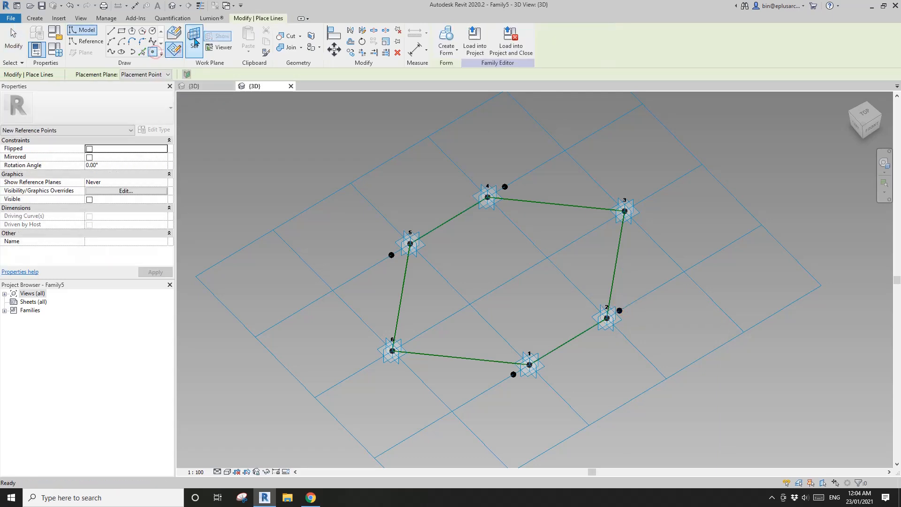
pyautogui.click(394, 354)
pyautogui.press('Escape')
pyautogui.press('Escape')
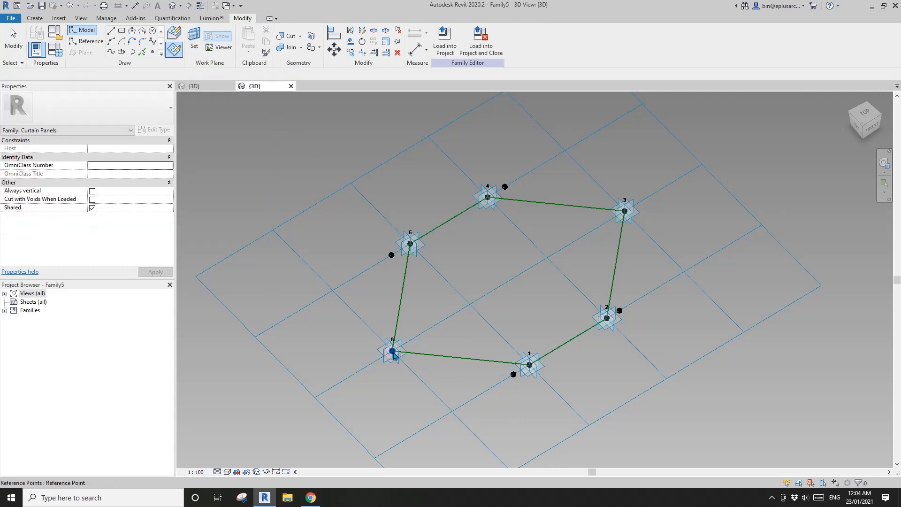
pyautogui.click(396, 356)
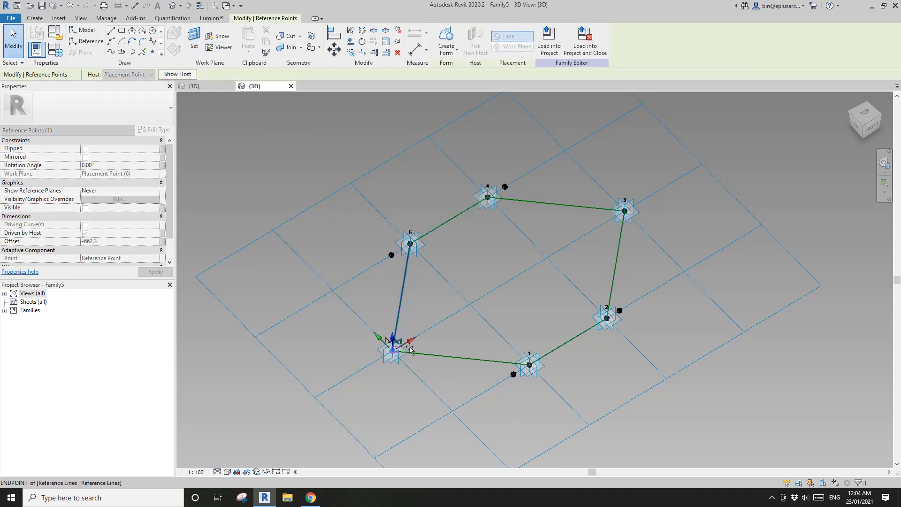
pyautogui.moveTo(419, 344); pyautogui.dragTo(429, 336)
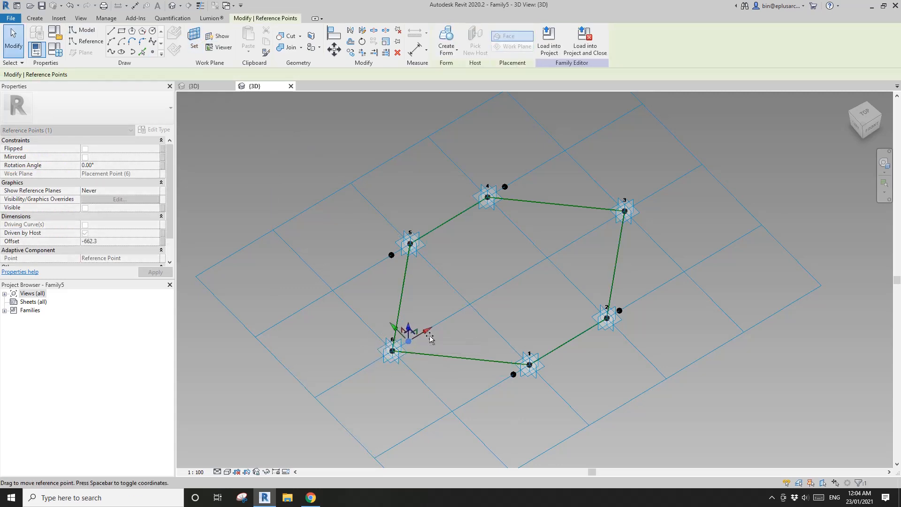
# Step: Place a reference point on placement point 3's vertical plane and move it inward along the grid line toward the hexagon's centre
pyautogui.click(155, 52)
pyautogui.click(194, 39)
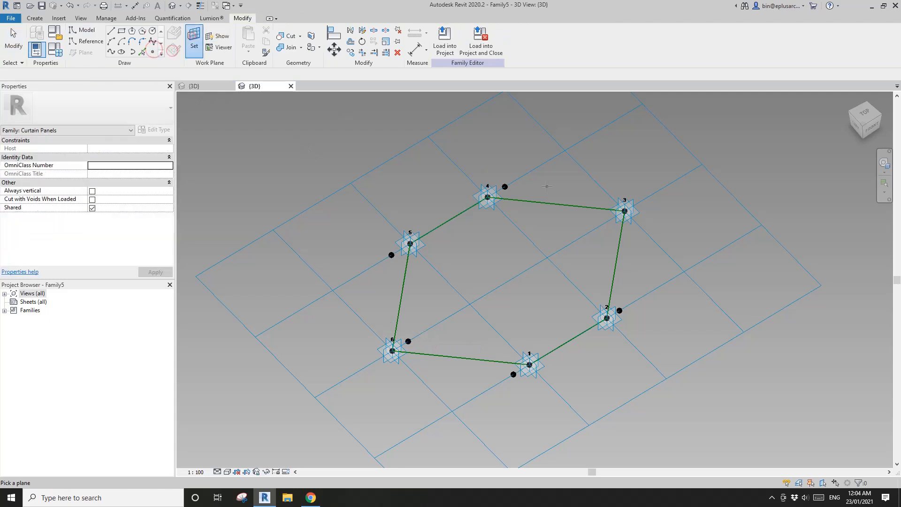
pyautogui.click(633, 225)
pyautogui.click(631, 221)
pyautogui.click(625, 211)
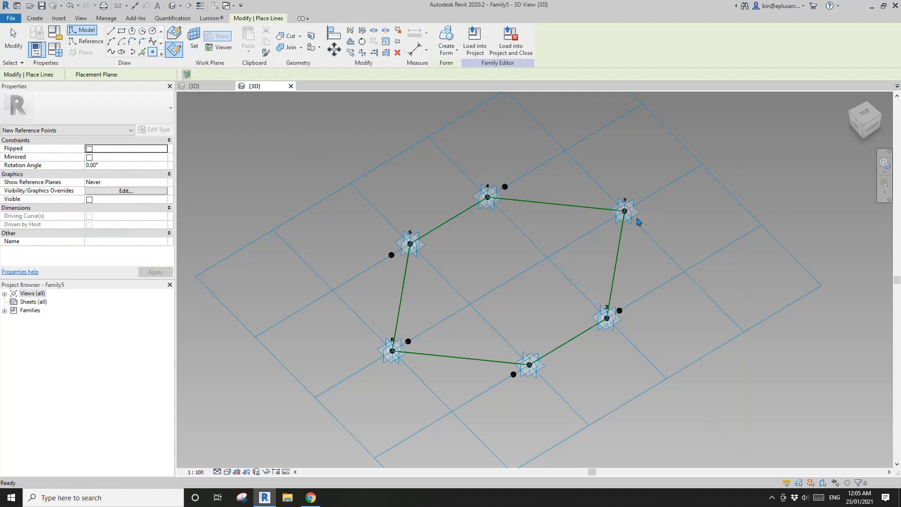
pyautogui.press('Escape')
pyautogui.click(629, 219)
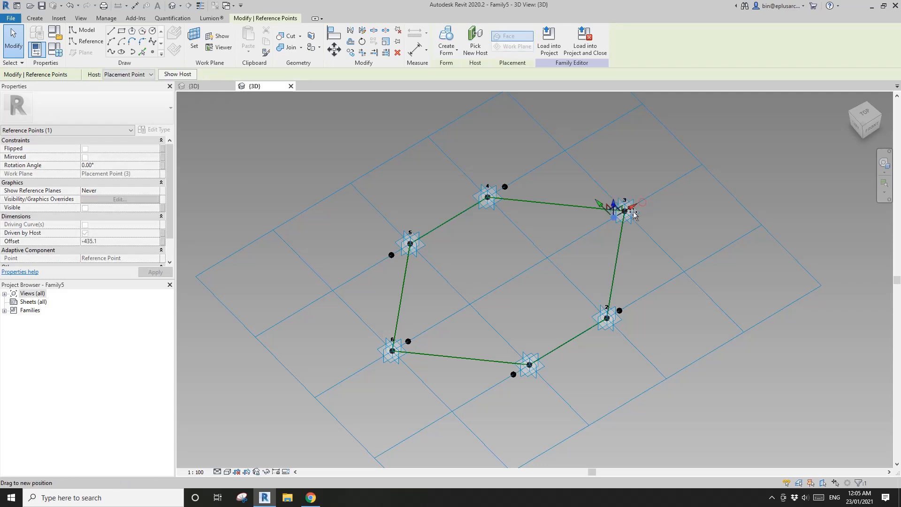
# Step: Examine the offset reference points beside placement points 1 and 2 and the family parameter association for point 2's Offset
pyautogui.keyDown('shift'); pyautogui.moveTo(594, 277); pyautogui.dragTo(462, 368, button='middle'); pyautogui.keyUp('shift')
pyautogui.click(457, 366)
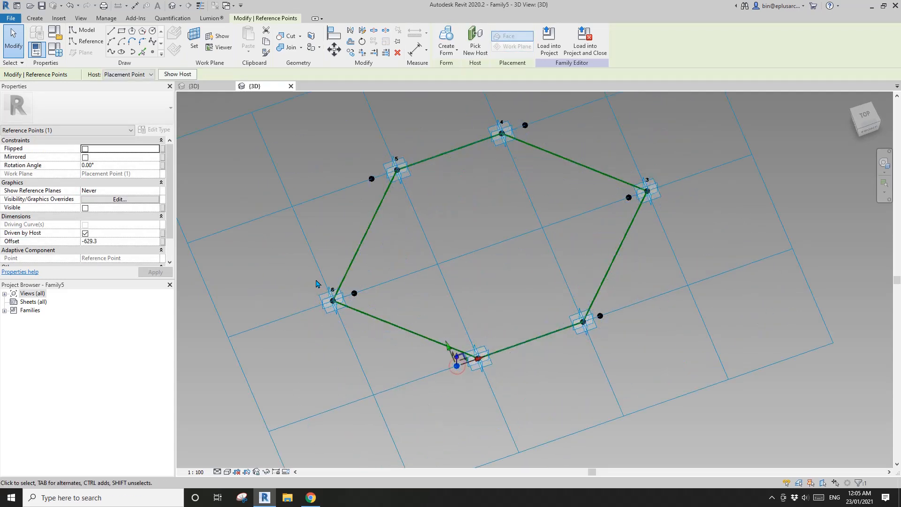
pyautogui.click(583, 322)
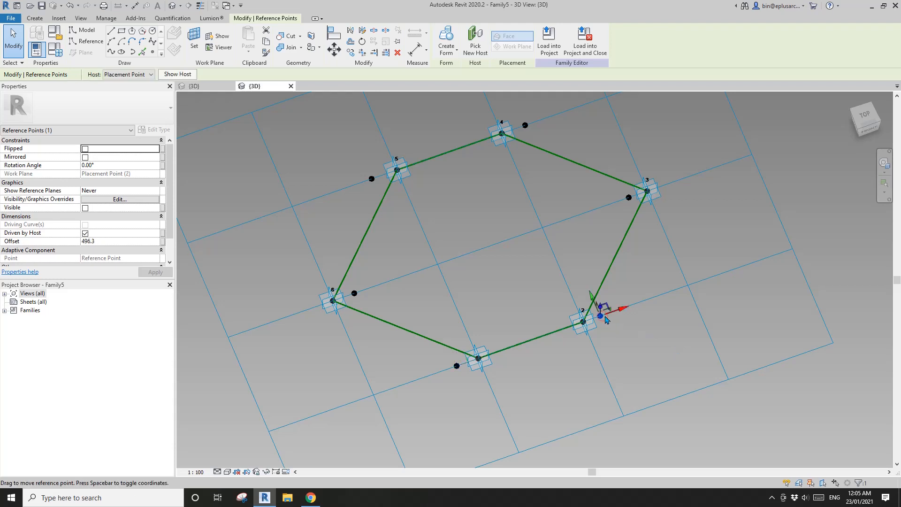
pyautogui.keyDown('shift'); pyautogui.moveTo(356, 263); pyautogui.dragTo(297, 241, button='middle'); pyautogui.keyUp('shift')
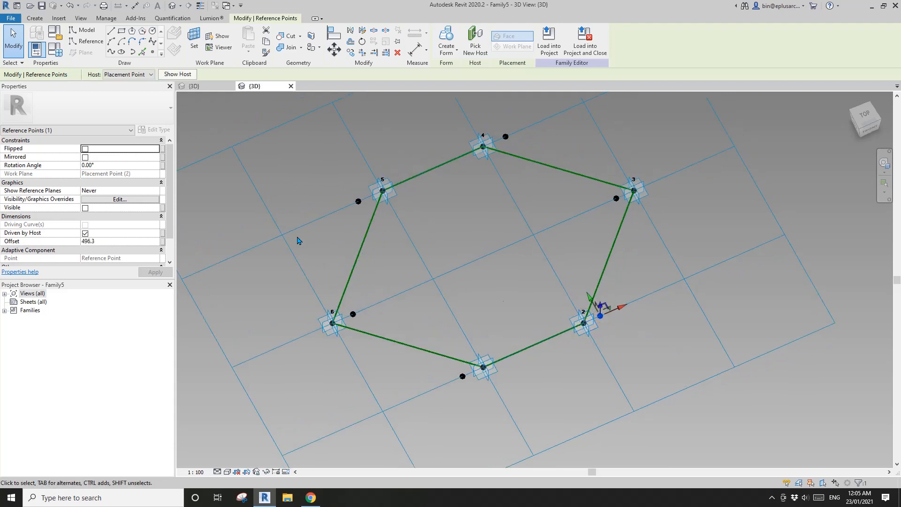
pyautogui.click(163, 242)
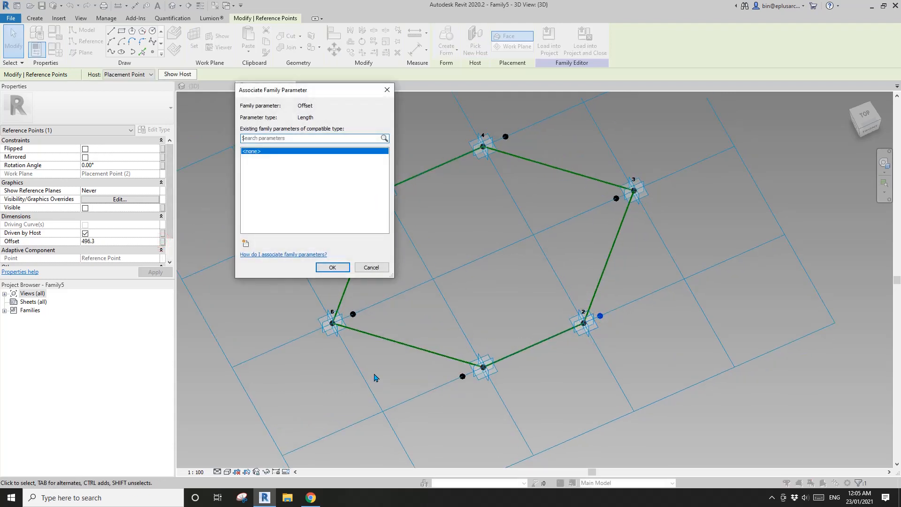
pyautogui.click(372, 267)
pyautogui.click(471, 272)
pyautogui.scroll(-1, 481, 305)
pyautogui.keyDown('shift'); pyautogui.moveTo(483, 329); pyautogui.dragTo(484, 320, button='middle'); pyautogui.keyUp('shift')
pyautogui.scroll(-1, 488, 324)
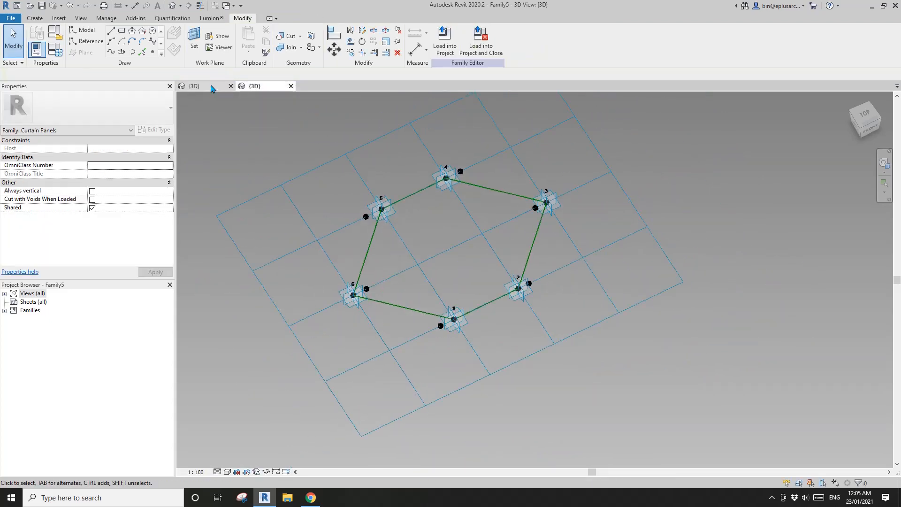
# Step: Return to the mass family's 3D view and capture a close-up of its hexagon-patterned surface with the Snipping Tool
pyautogui.click(195, 86)
pyautogui.scroll(4, 507, 278)
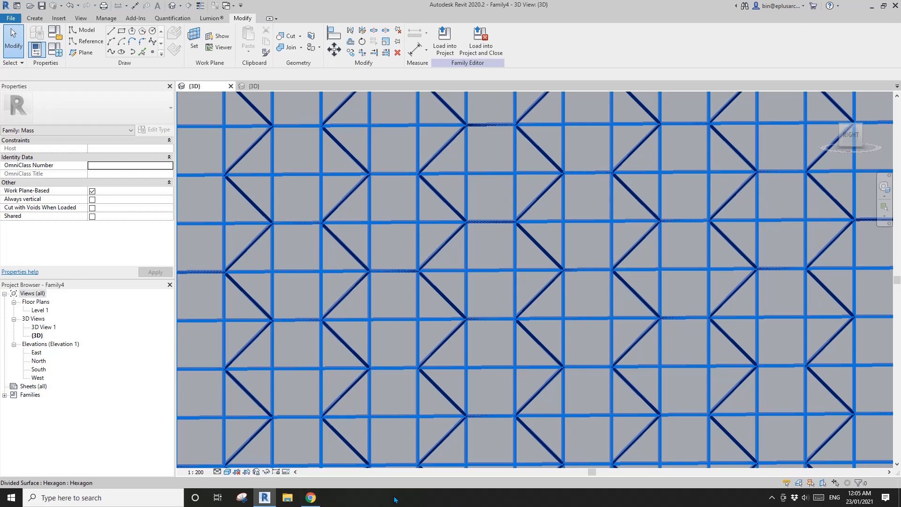
pyautogui.moveTo(496, 338); pyautogui.dragTo(471, 350, button='middle')
pyautogui.scroll(1, 483, 338)
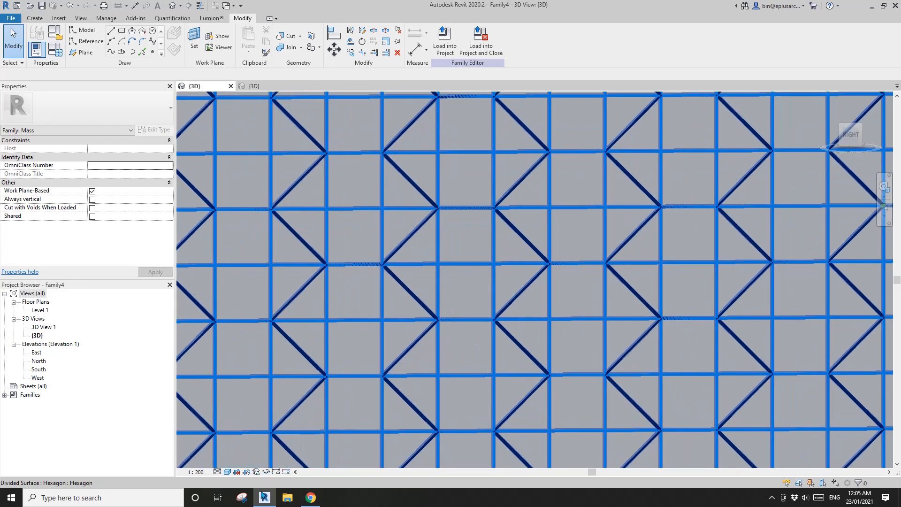
pyautogui.click(244, 500)
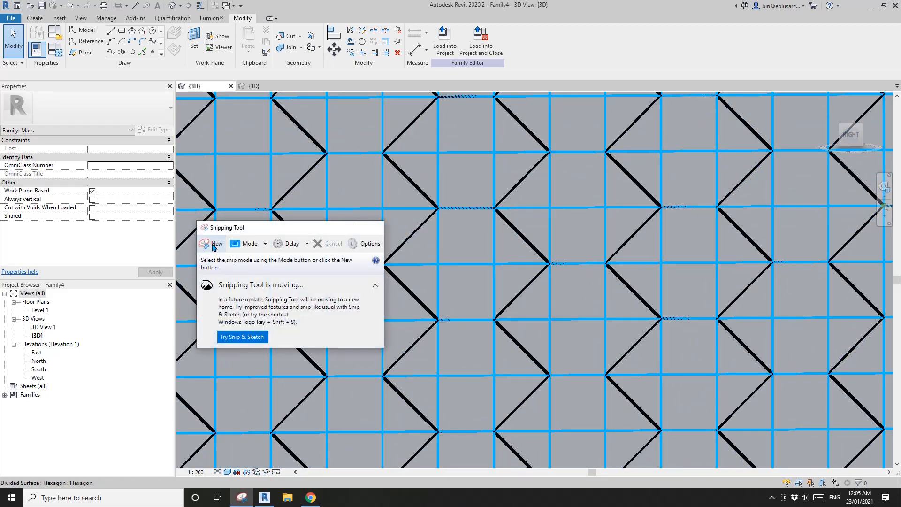
pyautogui.click(212, 243)
pyautogui.moveTo(283, 110); pyautogui.dragTo(730, 432)
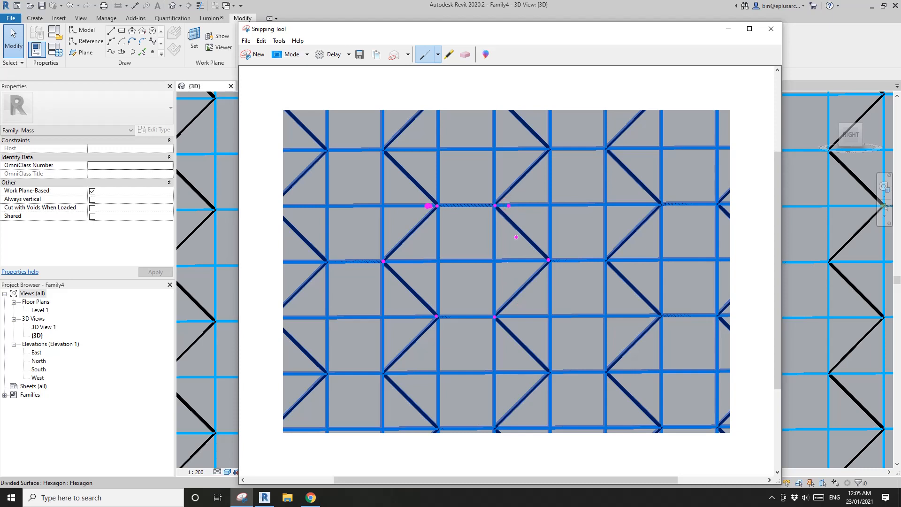
# Step: Mark the shifted corner points on one hexagon of the snip and draw the regular hexagon outline through them in pen
pyautogui.click(508, 204)
pyautogui.click(396, 260)
pyautogui.click(507, 317)
pyautogui.click(538, 259)
pyautogui.moveTo(425, 209)
pyautogui.mouseDown()
pyautogui.moveTo(398, 253)
pyautogui.moveTo(414, 299)
pyautogui.moveTo(431, 319)
pyautogui.moveTo(510, 317)
pyautogui.mouseUp()
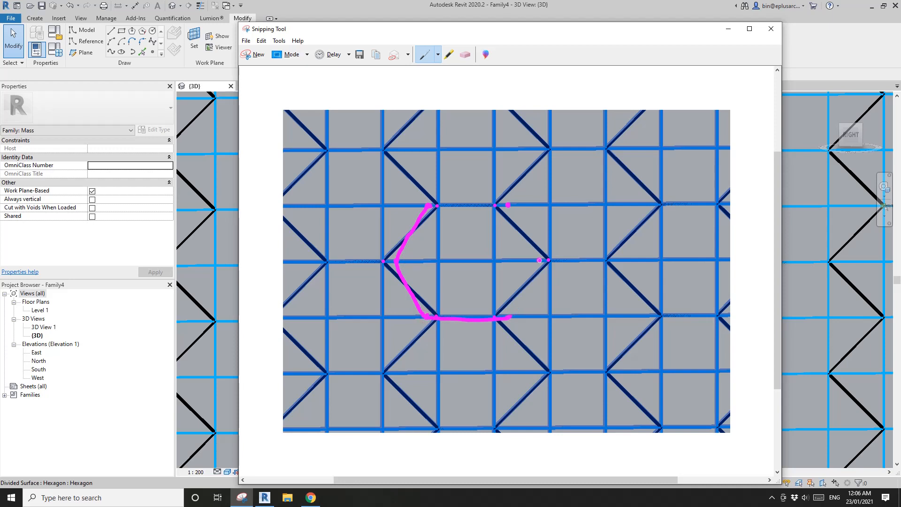
pyautogui.moveTo(539, 259); pyautogui.dragTo(508, 317)
pyautogui.moveTo(539, 259); pyautogui.dragTo(512, 213)
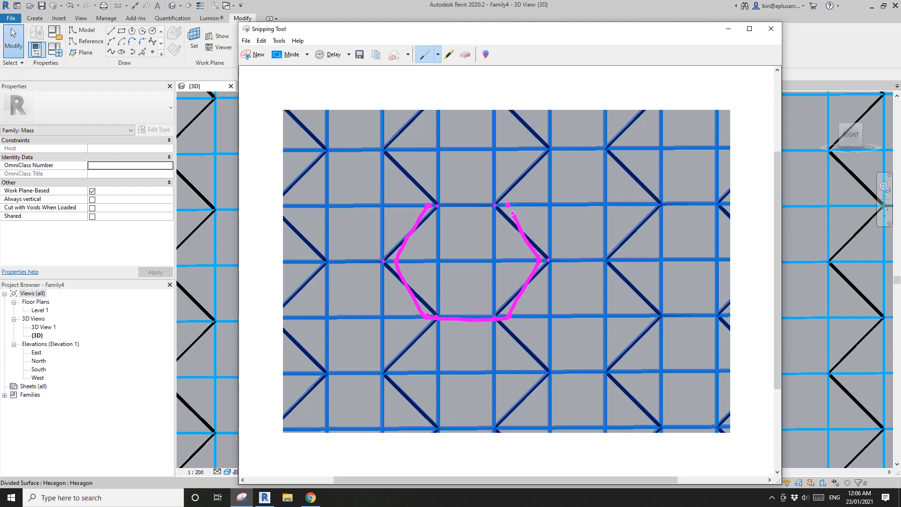
pyautogui.moveTo(427, 205); pyautogui.dragTo(487, 204)
# Step: Sketch dimension marks for one grid cell beside the outlined hexagon, labelling the width x and the height y
pyautogui.moveTo(442, 358); pyautogui.dragTo(499, 353)
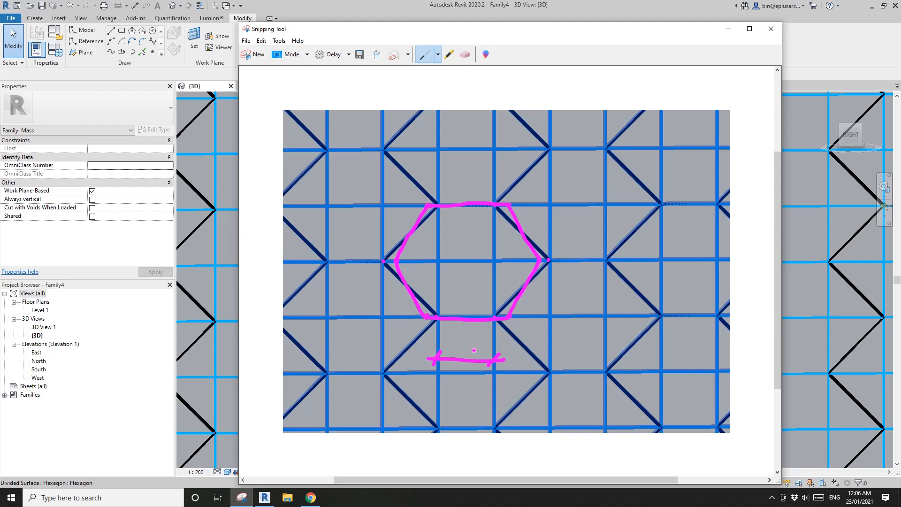
pyautogui.moveTo(473, 340); pyautogui.dragTo(472, 352)
pyautogui.moveTo(581, 253)
pyautogui.mouseDown()
pyautogui.moveTo(586, 320)
pyautogui.moveTo(593, 304)
pyautogui.moveTo(579, 265)
pyautogui.moveTo(597, 272)
pyautogui.moveTo(591, 286)
pyautogui.mouseUp()
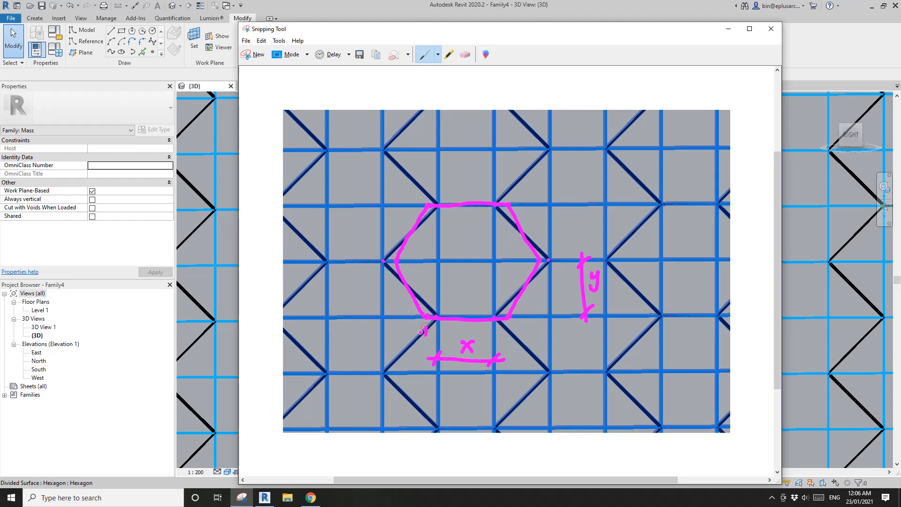
# Step: Mark the corner offsets as z at both lower corners and the left corner, and write "x + 2*z =" above the hexagon
pyautogui.moveTo(420, 332); pyautogui.dragTo(437, 335)
pyautogui.moveTo(432, 338)
pyautogui.mouseDown()
pyautogui.moveTo(354, 358)
pyautogui.moveTo(369, 362)
pyautogui.moveTo(318, 363)
pyautogui.mouseUp()
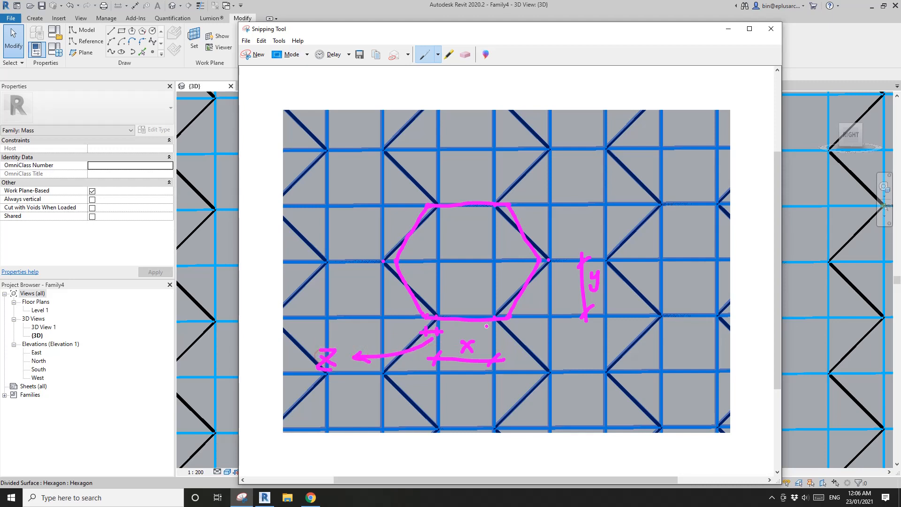
pyautogui.moveTo(489, 332)
pyautogui.mouseDown()
pyautogui.moveTo(518, 331)
pyautogui.moveTo(512, 336)
pyautogui.moveTo(561, 367)
pyautogui.moveTo(548, 370)
pyautogui.moveTo(580, 364)
pyautogui.moveTo(579, 382)
pyautogui.moveTo(580, 374)
pyautogui.mouseUp()
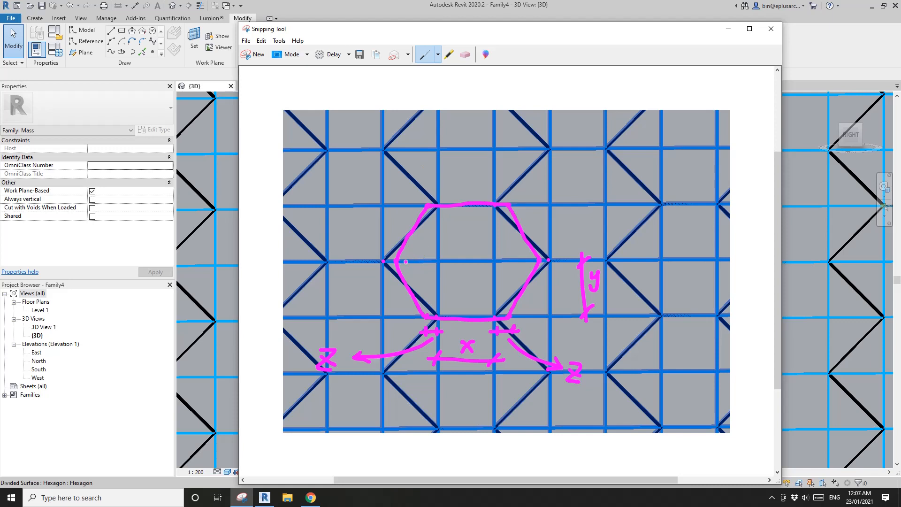
pyautogui.moveTo(378, 241)
pyautogui.mouseDown()
pyautogui.moveTo(401, 240)
pyautogui.moveTo(376, 230)
pyautogui.moveTo(389, 228)
pyautogui.mouseUp()
pyautogui.moveTo(347, 124)
pyautogui.mouseDown()
pyautogui.moveTo(332, 139)
pyautogui.moveTo(374, 129)
pyautogui.moveTo(364, 137)
pyautogui.moveTo(399, 137)
pyautogui.moveTo(400, 125)
pyautogui.moveTo(406, 134)
pyautogui.moveTo(421, 127)
pyautogui.moveTo(428, 139)
pyautogui.moveTo(463, 132)
pyautogui.mouseUp()
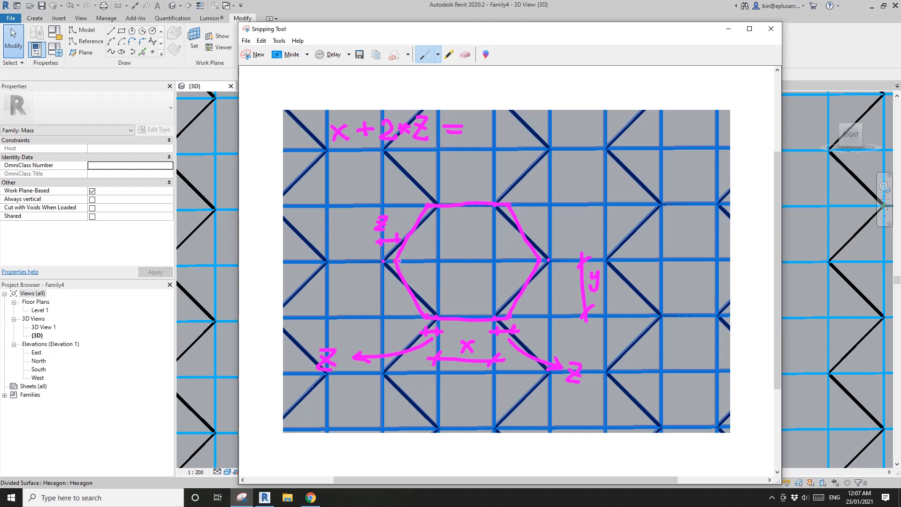
# Step: Draw a right triangle in the hexagon's lower-left part and sketch it enlarged beside the equation with its 60° angle and right angle marked
pyautogui.moveTo(399, 260)
pyautogui.mouseDown()
pyautogui.moveTo(425, 264)
pyautogui.moveTo(424, 316)
pyautogui.mouseUp()
pyautogui.moveTo(416, 263); pyautogui.dragTo(424, 271)
pyautogui.moveTo(404, 263); pyautogui.dragTo(401, 269)
pyautogui.moveTo(509, 124)
pyautogui.mouseDown()
pyautogui.moveTo(585, 202)
pyautogui.moveTo(561, 119)
pyautogui.moveTo(582, 123)
pyautogui.moveTo(590, 204)
pyautogui.mouseUp()
pyautogui.moveTo(571, 119)
pyautogui.mouseDown()
pyautogui.moveTo(582, 127)
pyautogui.moveTo(531, 139)
pyautogui.moveTo(556, 141)
pyautogui.moveTo(565, 130)
pyautogui.mouseUp()
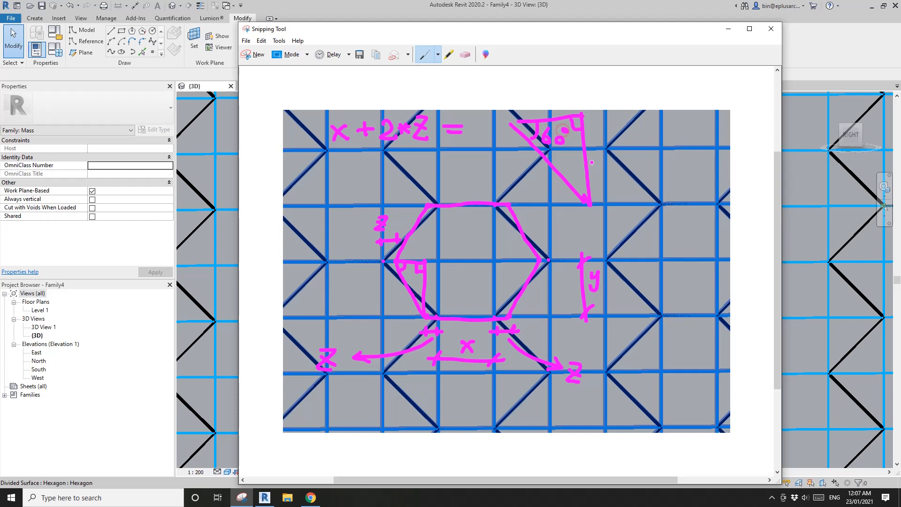
# Step: Label the enlarged triangle's short side 100 and its hypotenuse 200 as an example, and erase both labels
pyautogui.moveTo(511, 123); pyautogui.dragTo(521, 122)
pyautogui.moveTo(547, 100)
pyautogui.mouseDown()
pyautogui.moveTo(544, 112)
pyautogui.moveTo(571, 103)
pyautogui.mouseUp()
pyautogui.moveTo(531, 170); pyautogui.dragTo(555, 183)
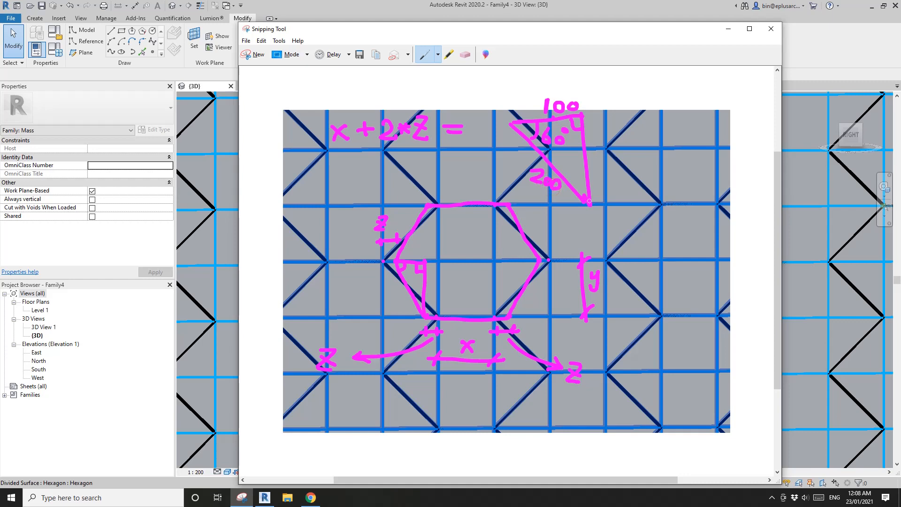
pyautogui.click(465, 54)
pyautogui.moveTo(575, 104)
pyautogui.mouseDown()
pyautogui.moveTo(563, 105)
pyautogui.moveTo(583, 100)
pyautogui.mouseUp()
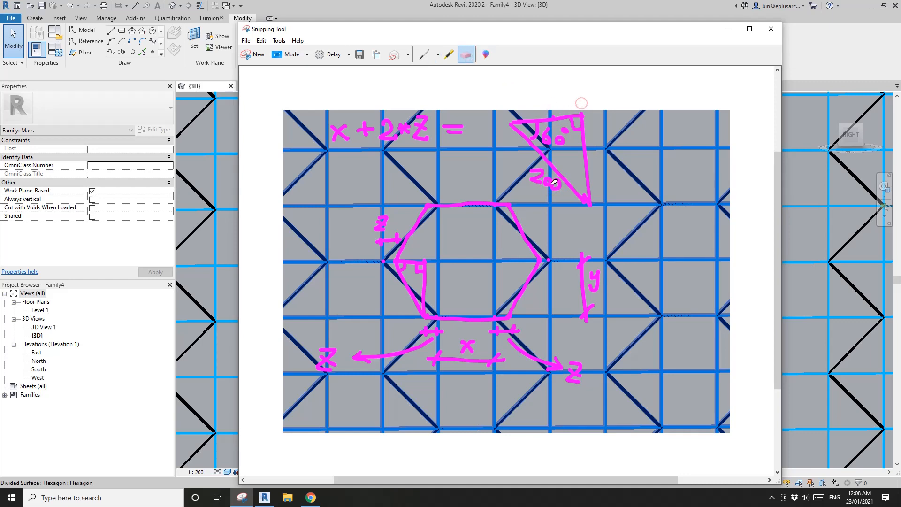
pyautogui.moveTo(556, 184); pyautogui.dragTo(540, 173)
pyautogui.click(425, 54)
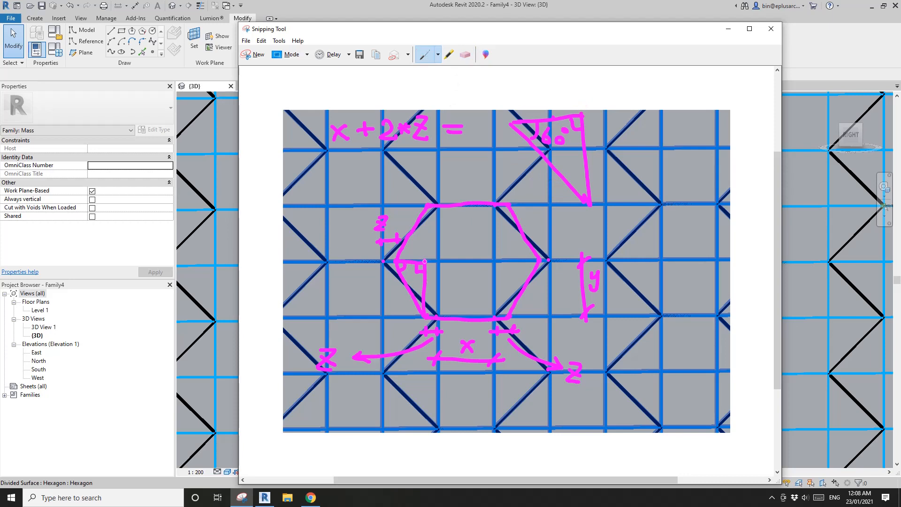
# Step: Draw an arrow from the small triangle's short side labelled "x - 2×z", and sketch an x width mark for the cell at the lower left
pyautogui.moveTo(412, 260)
pyautogui.mouseDown()
pyautogui.moveTo(452, 234)
pyautogui.moveTo(434, 254)
pyautogui.moveTo(514, 216)
pyautogui.moveTo(627, 220)
pyautogui.mouseUp()
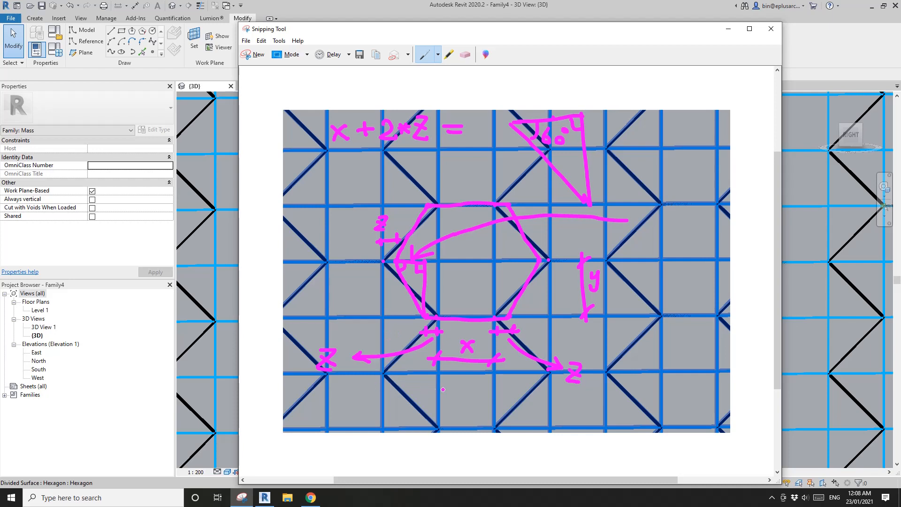
pyautogui.moveTo(447, 389)
pyautogui.mouseDown()
pyautogui.moveTo(375, 391)
pyautogui.moveTo(438, 393)
pyautogui.mouseUp()
pyautogui.moveTo(384, 387)
pyautogui.mouseDown()
pyautogui.moveTo(380, 395)
pyautogui.moveTo(417, 406)
pyautogui.moveTo(409, 406)
pyautogui.mouseUp()
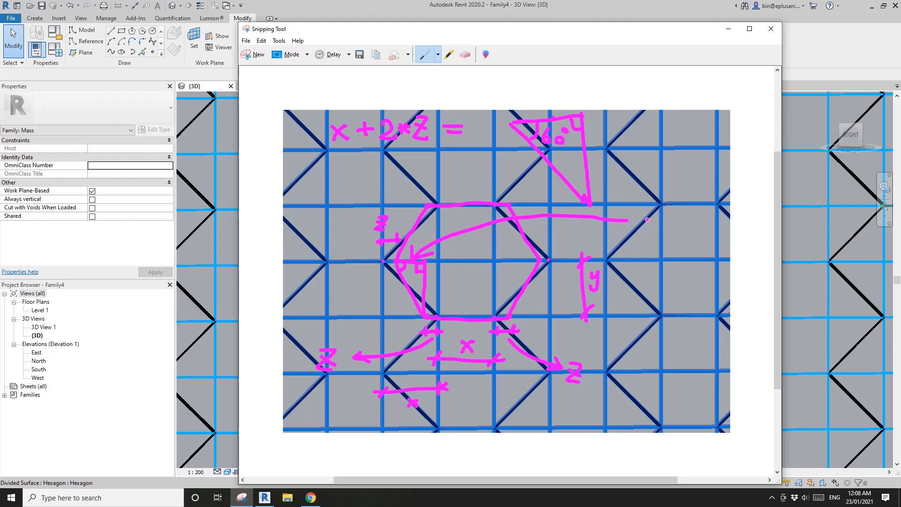
pyautogui.moveTo(643, 212)
pyautogui.mouseDown()
pyautogui.moveTo(654, 223)
pyautogui.moveTo(643, 224)
pyautogui.moveTo(706, 222)
pyautogui.moveTo(696, 223)
pyautogui.moveTo(716, 210)
pyautogui.moveTo(713, 225)
pyautogui.moveTo(723, 225)
pyautogui.mouseUp()
pyautogui.moveTo(713, 218); pyautogui.dragTo(722, 219)
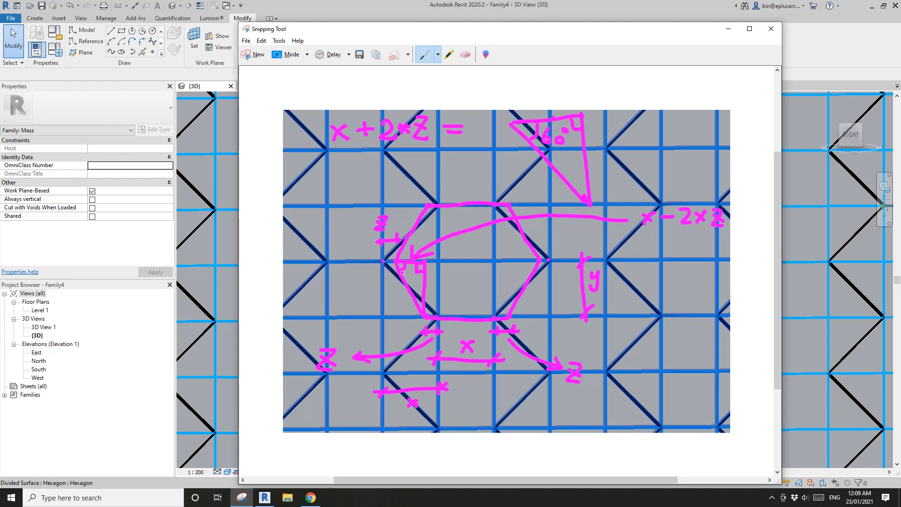
# Step: Underline the equation, erase the enlarged triangle beside it, and complete the equation with "(x-2×z)×2"
pyautogui.moveTo(337, 154)
pyautogui.mouseDown()
pyautogui.moveTo(597, 157)
pyautogui.moveTo(506, 111)
pyautogui.mouseUp()
pyautogui.click(464, 56)
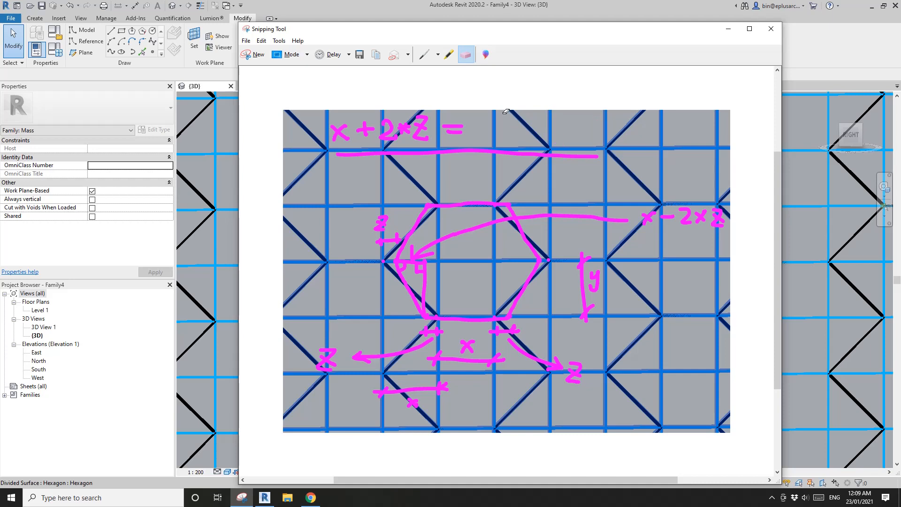
pyautogui.click(422, 55)
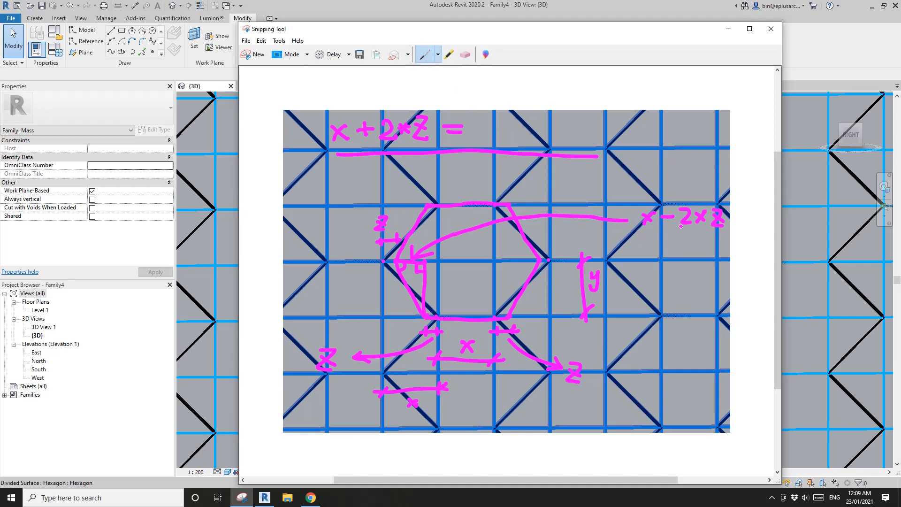
pyautogui.moveTo(493, 121)
pyautogui.mouseDown()
pyautogui.moveTo(508, 134)
pyautogui.moveTo(492, 136)
pyautogui.moveTo(539, 119)
pyautogui.moveTo(545, 134)
pyautogui.moveTo(565, 115)
pyautogui.moveTo(573, 135)
pyautogui.moveTo(594, 120)
pyautogui.moveTo(589, 142)
pyautogui.moveTo(484, 129)
pyautogui.moveTo(490, 143)
pyautogui.mouseUp()
pyautogui.moveTo(605, 120)
pyautogui.mouseDown()
pyautogui.moveTo(624, 134)
pyautogui.moveTo(606, 135)
pyautogui.moveTo(642, 141)
pyautogui.mouseUp()
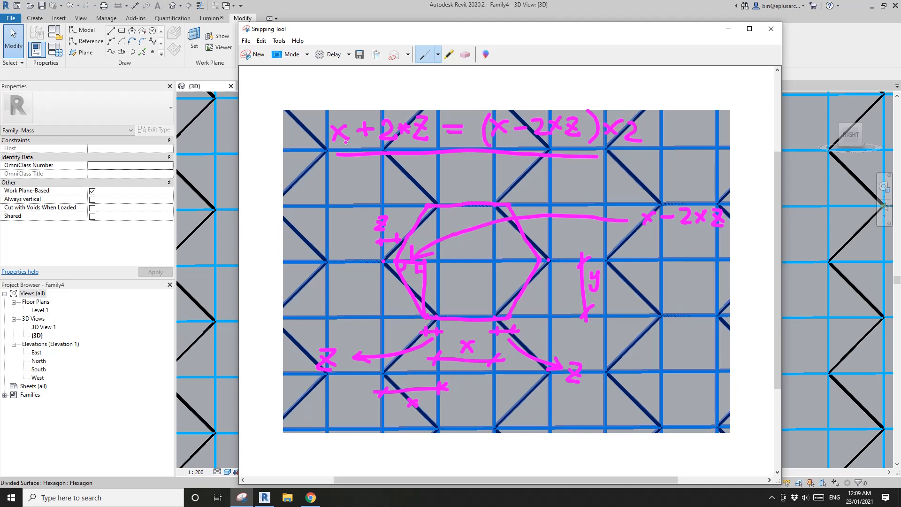
# Step: Write the simplified equation "x+2z = 2x-4z" above the original and solve it as "6z = x" and "z = x/6"
pyautogui.moveTo(336, 84)
pyautogui.mouseDown()
pyautogui.moveTo(323, 99)
pyautogui.moveTo(361, 89)
pyautogui.moveTo(349, 97)
pyautogui.moveTo(433, 91)
pyautogui.moveTo(469, 100)
pyautogui.mouseUp()
pyautogui.moveTo(485, 88)
pyautogui.mouseDown()
pyautogui.moveTo(473, 99)
pyautogui.moveTo(543, 93)
pyautogui.mouseUp()
pyautogui.moveTo(538, 76)
pyautogui.mouseDown()
pyautogui.moveTo(534, 101)
pyautogui.moveTo(562, 85)
pyautogui.moveTo(567, 100)
pyautogui.mouseUp()
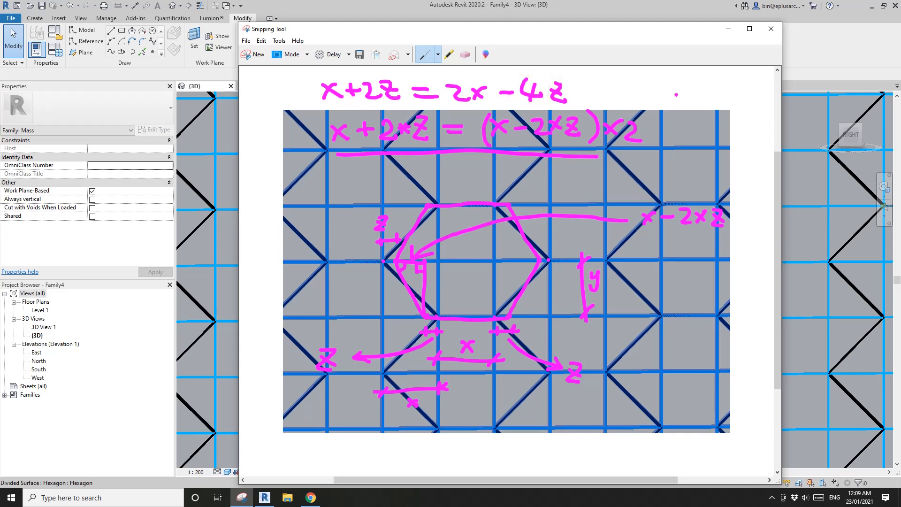
pyautogui.moveTo(685, 84)
pyautogui.mouseDown()
pyautogui.moveTo(701, 95)
pyautogui.moveTo(674, 94)
pyautogui.mouseUp()
pyautogui.moveTo(606, 75)
pyautogui.mouseDown()
pyautogui.moveTo(595, 95)
pyautogui.moveTo(631, 81)
pyautogui.moveTo(633, 96)
pyautogui.moveTo(685, 138)
pyautogui.moveTo(689, 126)
pyautogui.mouseUp()
pyautogui.moveTo(668, 154)
pyautogui.mouseDown()
pyautogui.moveTo(683, 177)
pyautogui.moveTo(705, 164)
pyautogui.moveTo(705, 173)
pyautogui.moveTo(738, 166)
pyautogui.moveTo(734, 158)
pyautogui.moveTo(723, 159)
pyautogui.moveTo(721, 184)
pyautogui.moveTo(728, 178)
pyautogui.mouseUp()
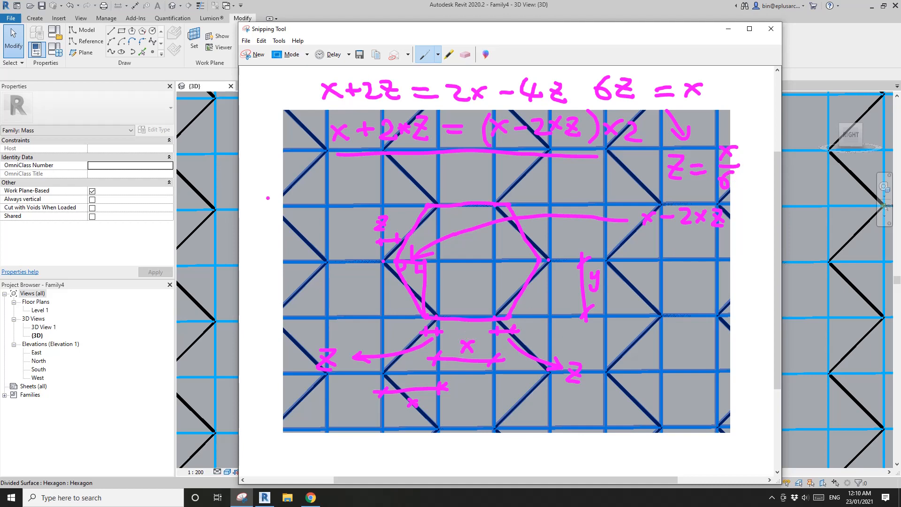
# Step: Return to the curtain panel family in Revit and link the offset of the reference point at placement point 1 to a new instance parameter z
pyautogui.click(217, 202)
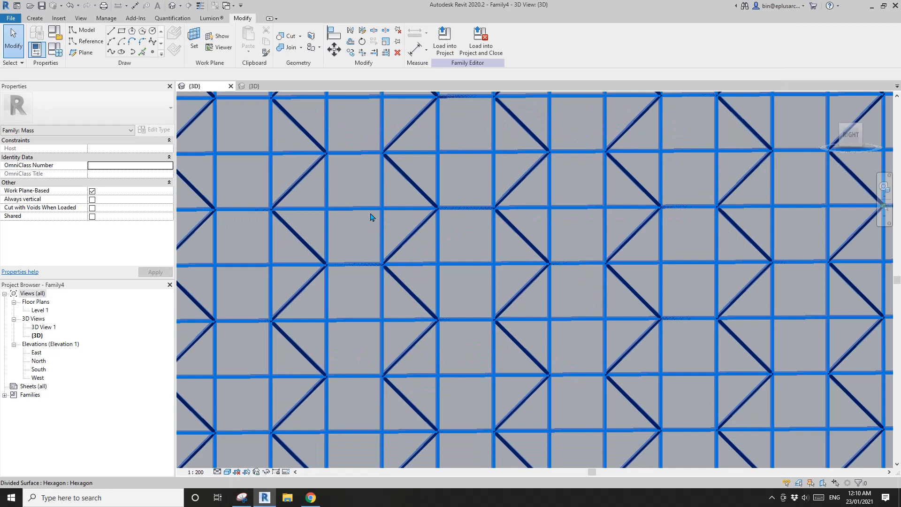
pyautogui.click(258, 85)
pyautogui.scroll(3, 448, 319)
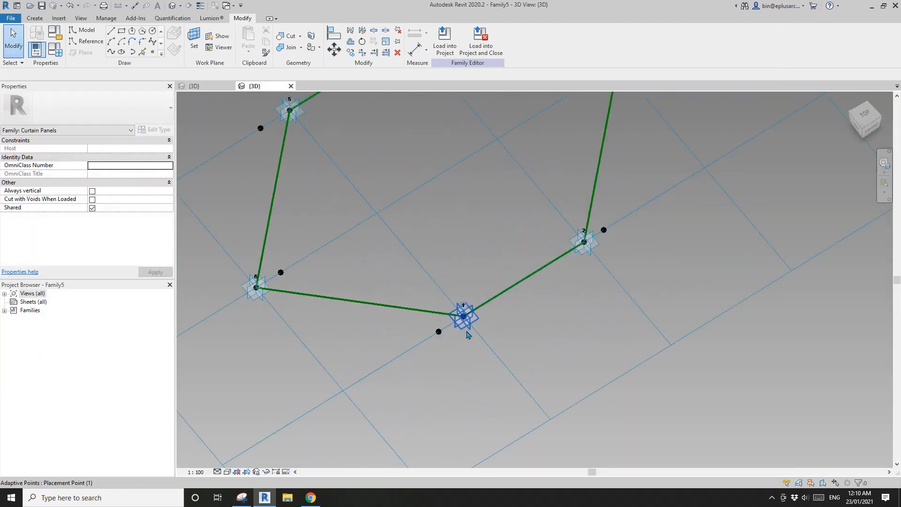
pyautogui.click(438, 332)
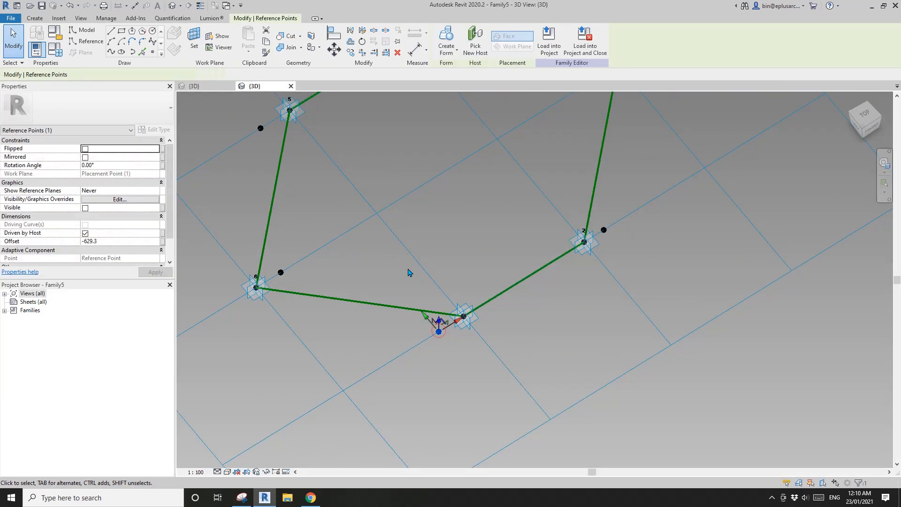
pyautogui.moveTo(410, 267); pyautogui.dragTo(425, 272, button='middle')
pyautogui.click(162, 241)
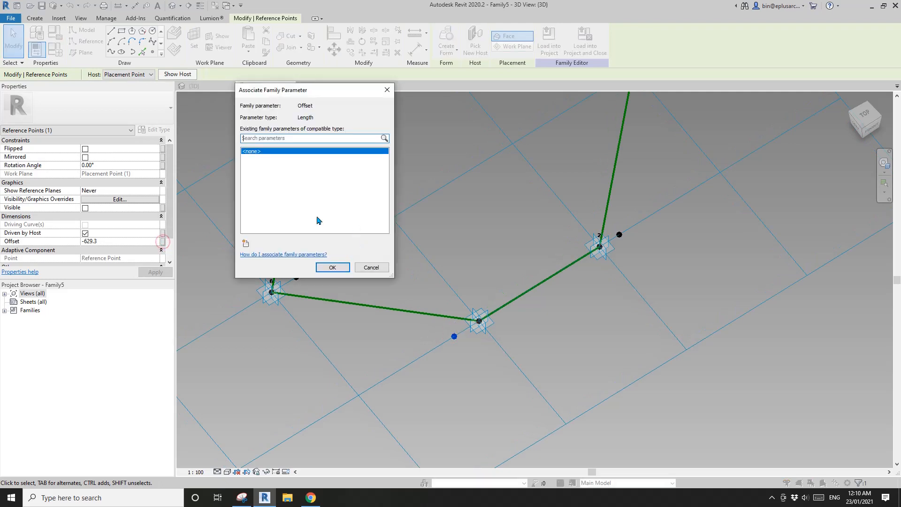
pyautogui.click(246, 243)
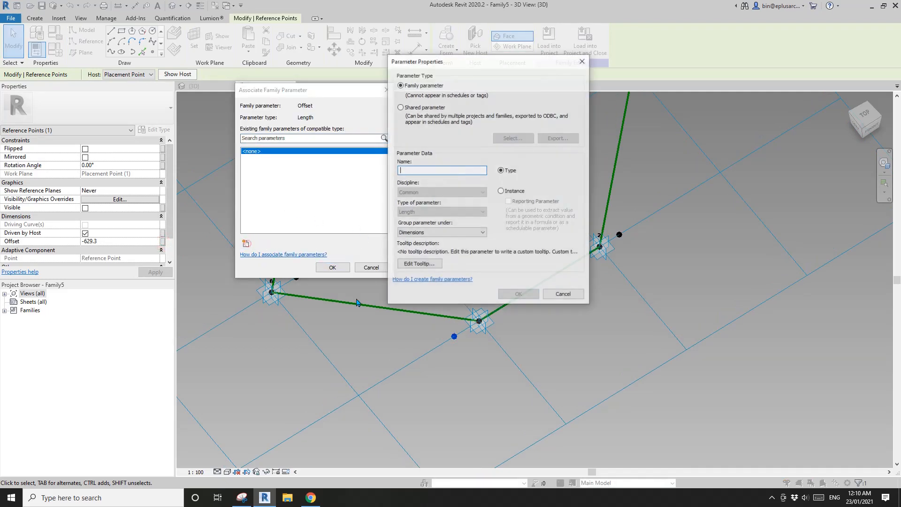
pyautogui.write('z')
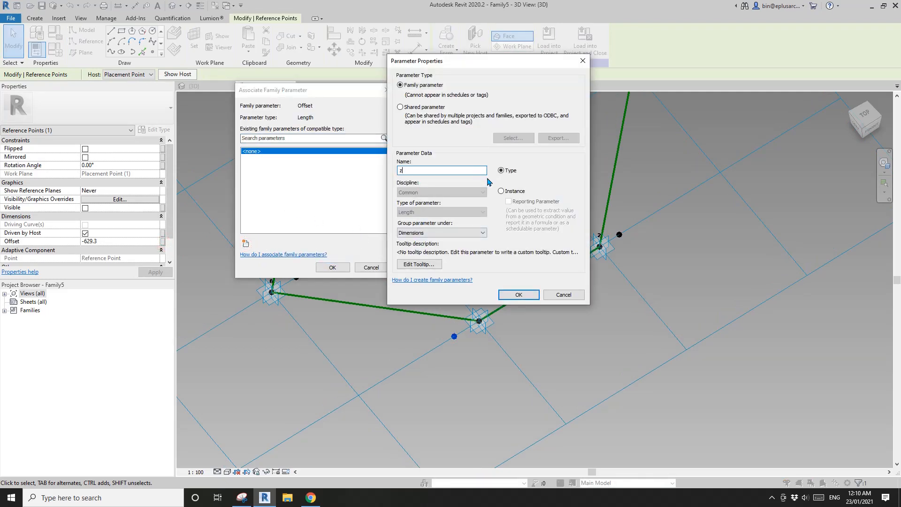
pyautogui.click(501, 191)
pyautogui.click(518, 294)
pyautogui.click(333, 267)
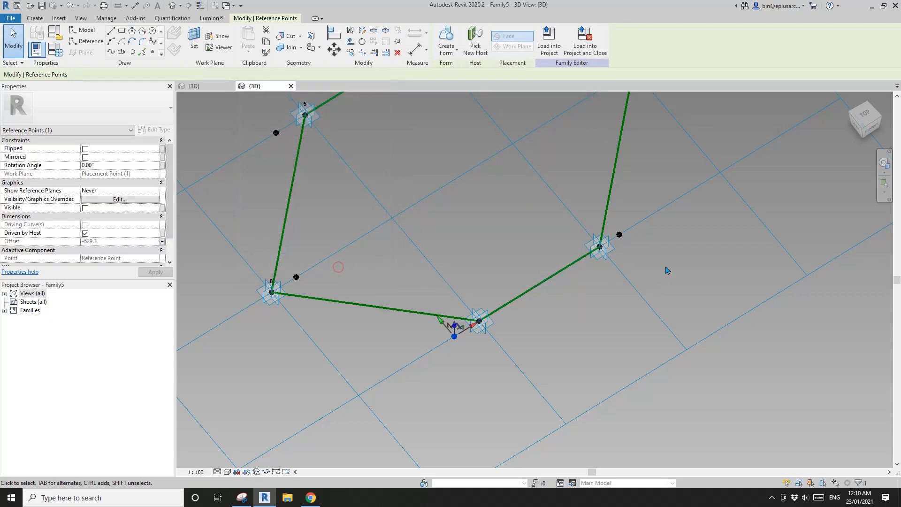
# Step: Rename the family parameter z, which drives the offset at placement point 1, as zn
pyautogui.click(619, 235)
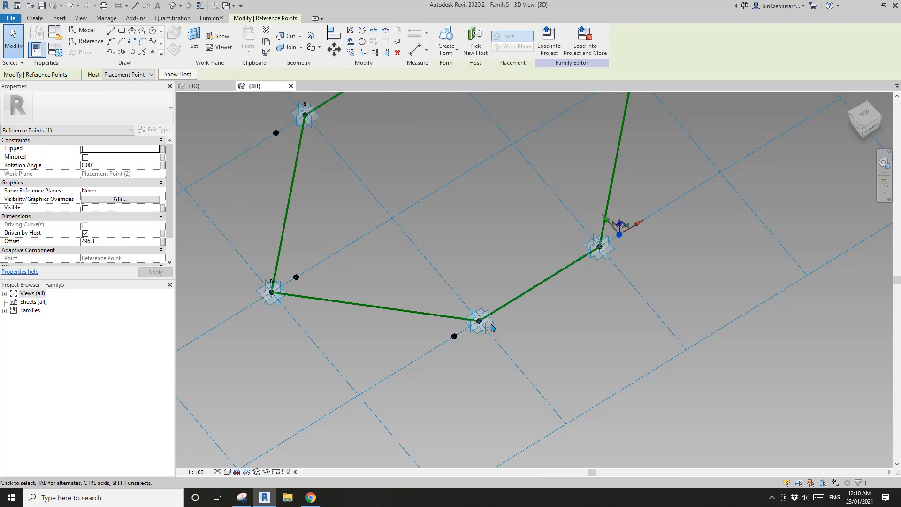
pyautogui.click(453, 335)
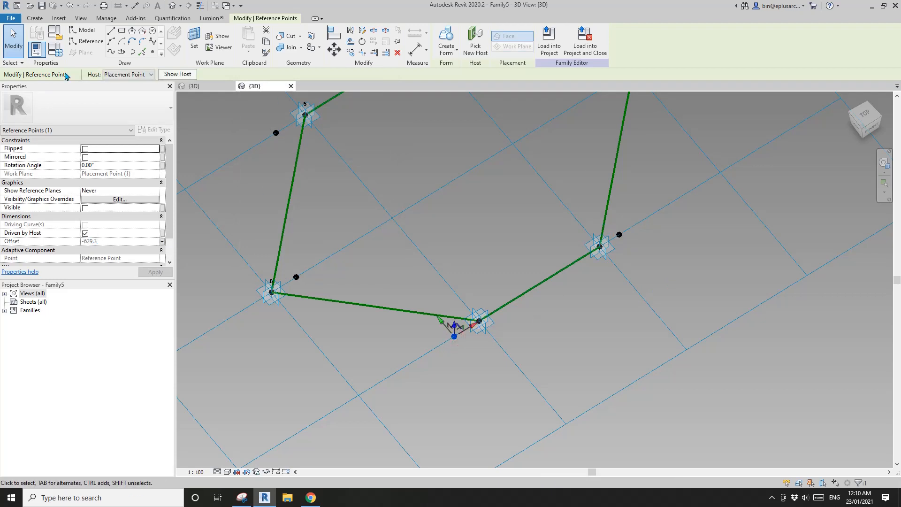
pyautogui.click(55, 49)
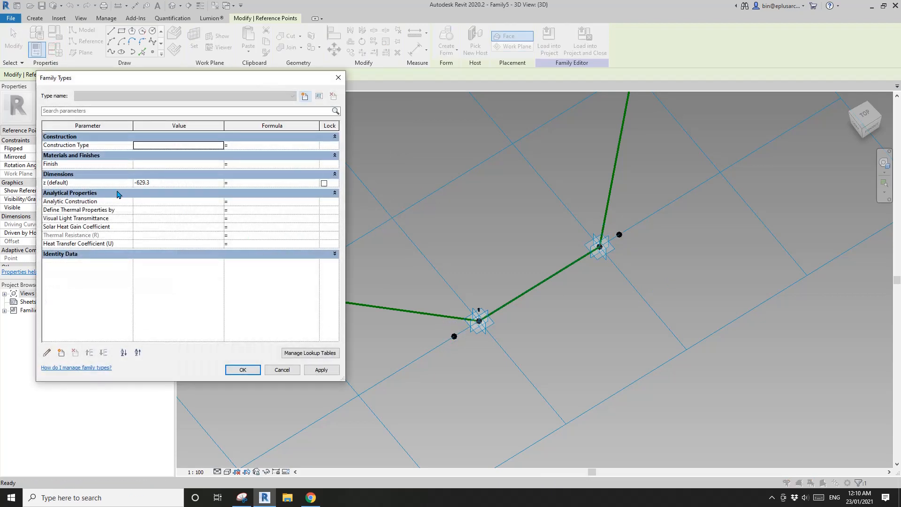
pyautogui.click(69, 182)
pyautogui.click(47, 352)
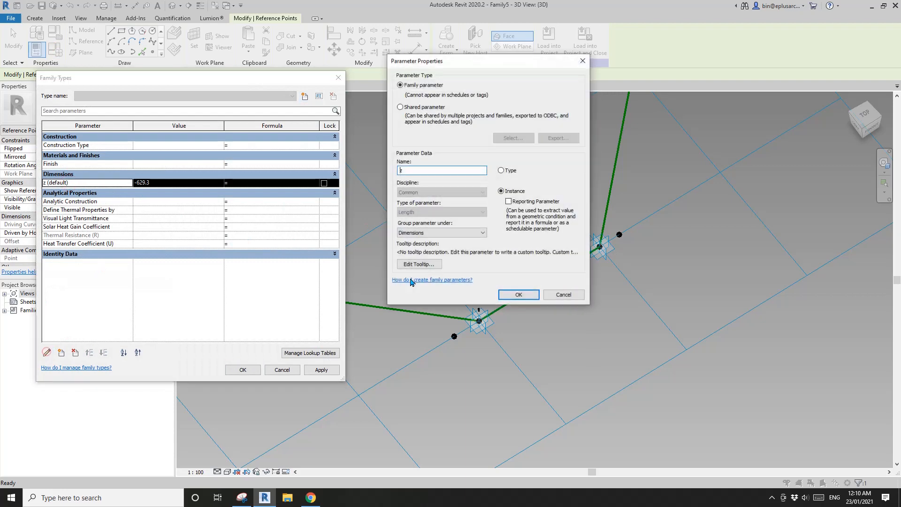
pyautogui.click(425, 173)
pyautogui.write('n')
pyautogui.click(519, 294)
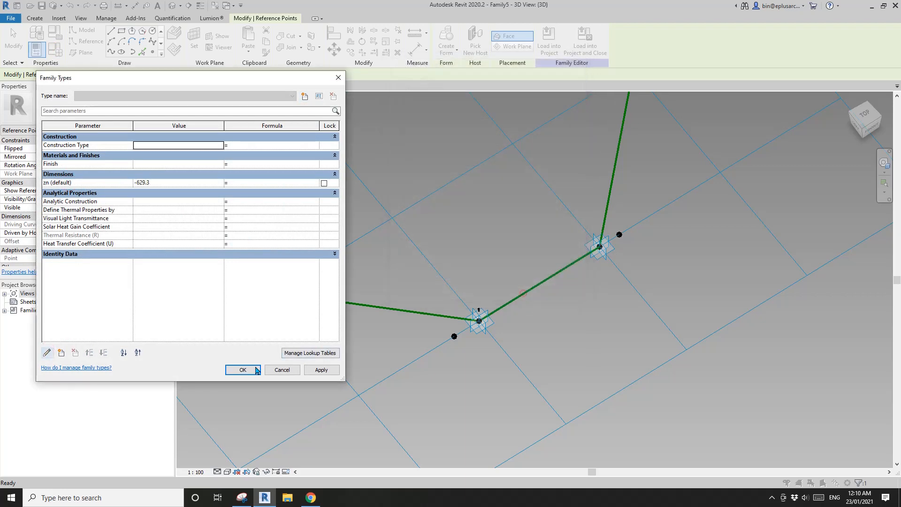
pyautogui.click(242, 369)
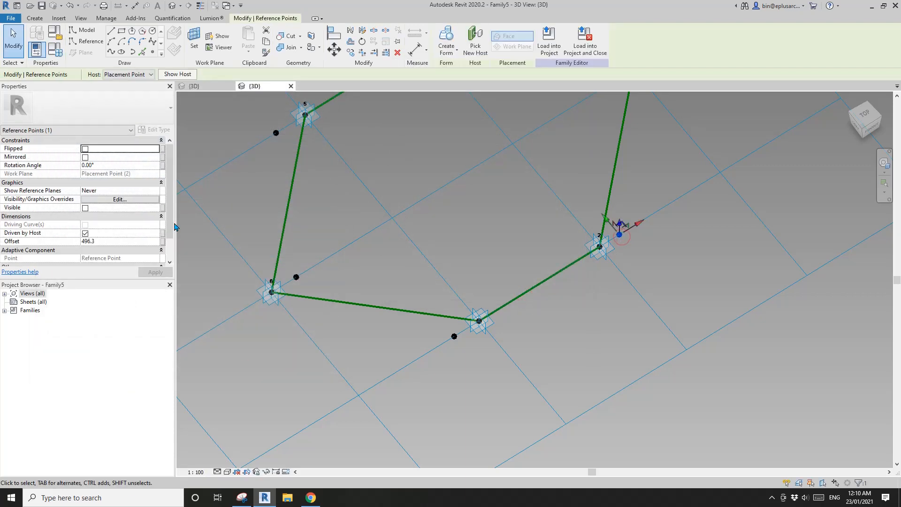
# Step: Link the offset of the reference point at placement point 2 to a new instance parameter z
pyautogui.click(162, 242)
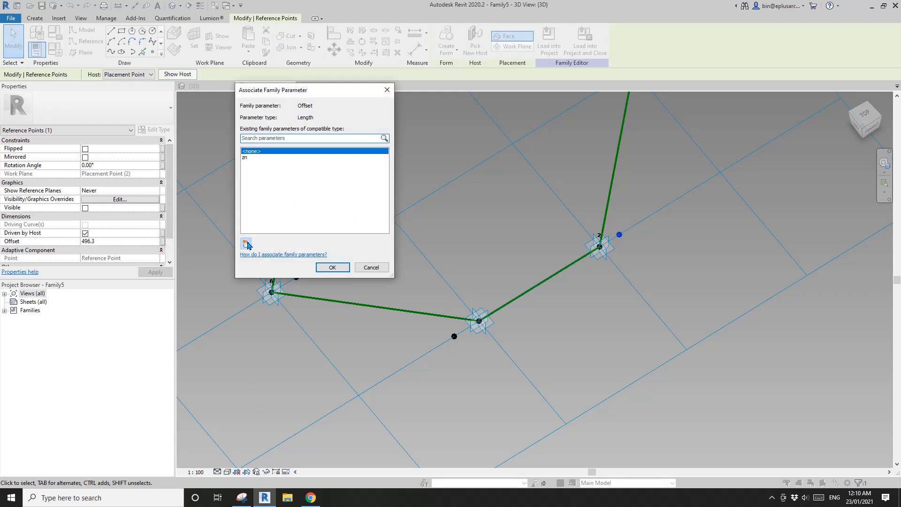
pyautogui.click(245, 243)
pyautogui.write('z')
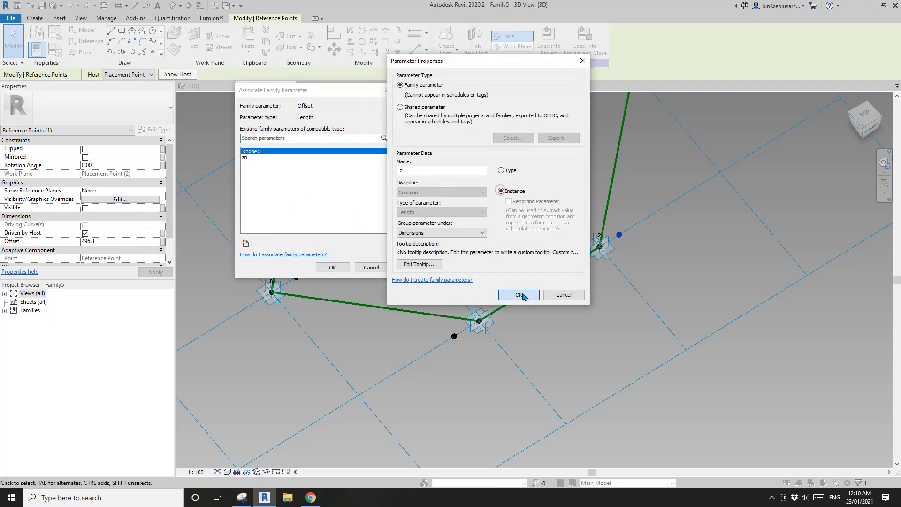
pyautogui.click(519, 295)
pyautogui.click(333, 268)
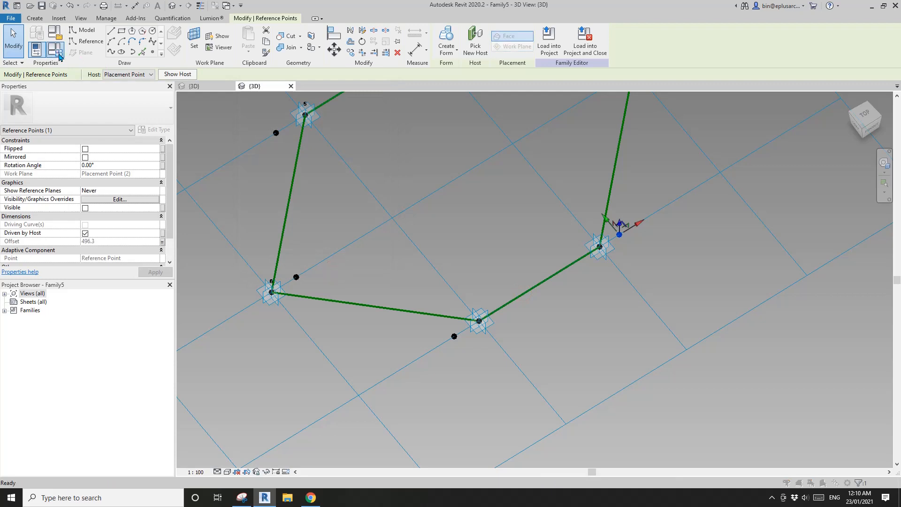
# Step: Set the formula of the family parameter zn to -z
pyautogui.click(59, 55)
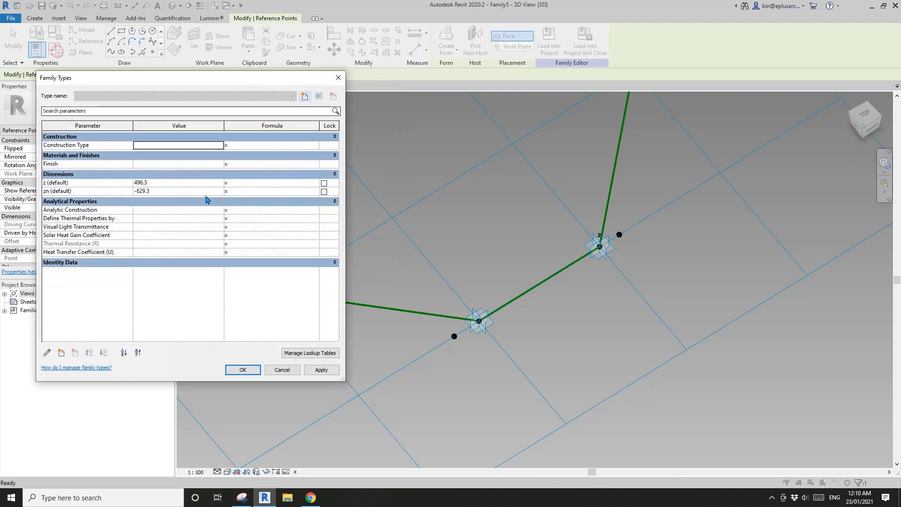
pyautogui.click(242, 189)
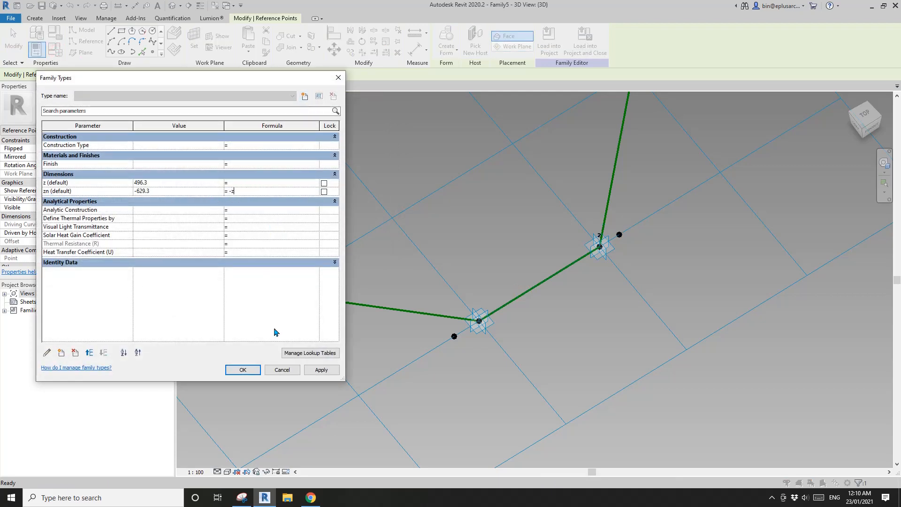
pyautogui.click(243, 369)
# Step: Link the offset of the reference point at placement point 5 to zn and the one at placement point 4 to z
pyautogui.click(488, 286)
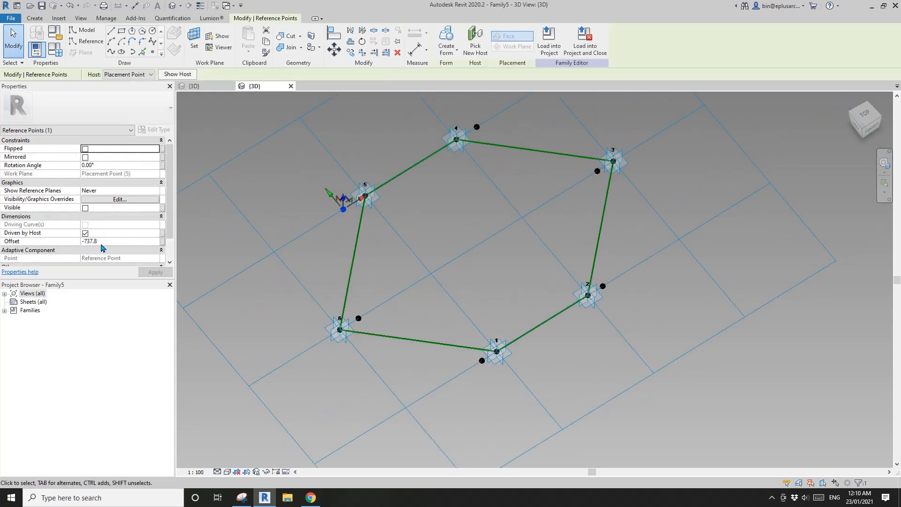
pyautogui.click(162, 241)
pyautogui.click(244, 163)
pyautogui.click(330, 267)
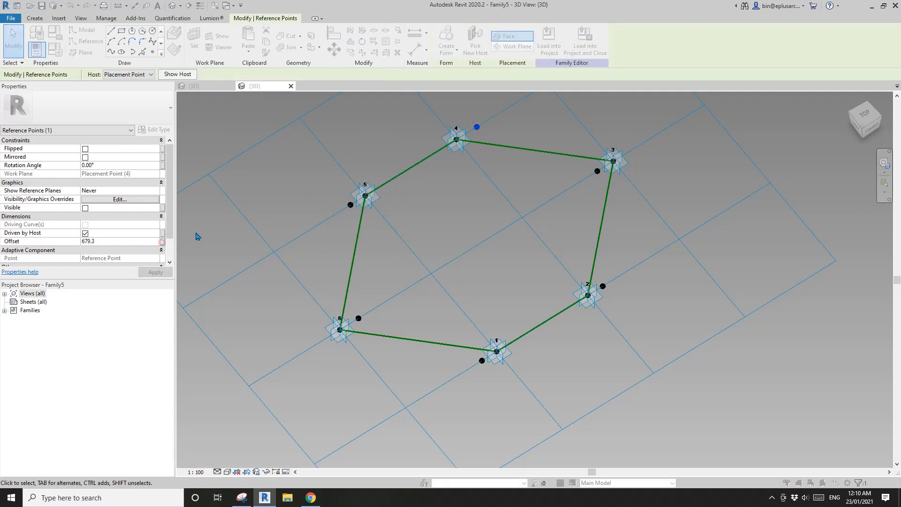
pyautogui.click(163, 242)
pyautogui.click(265, 157)
pyautogui.click(331, 267)
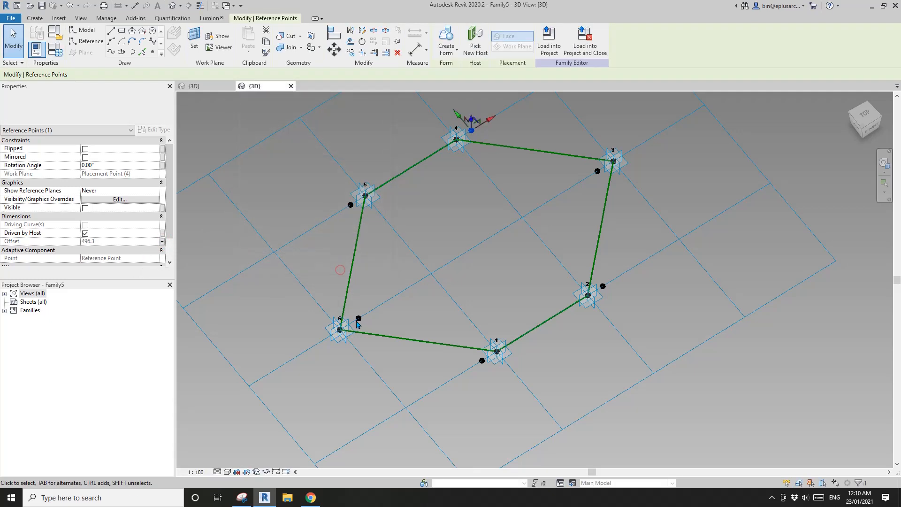
# Step: Link the offset of the reference point at placement point 6 to z and the one at placement point 3 to zn
pyautogui.click(358, 318)
pyautogui.click(163, 242)
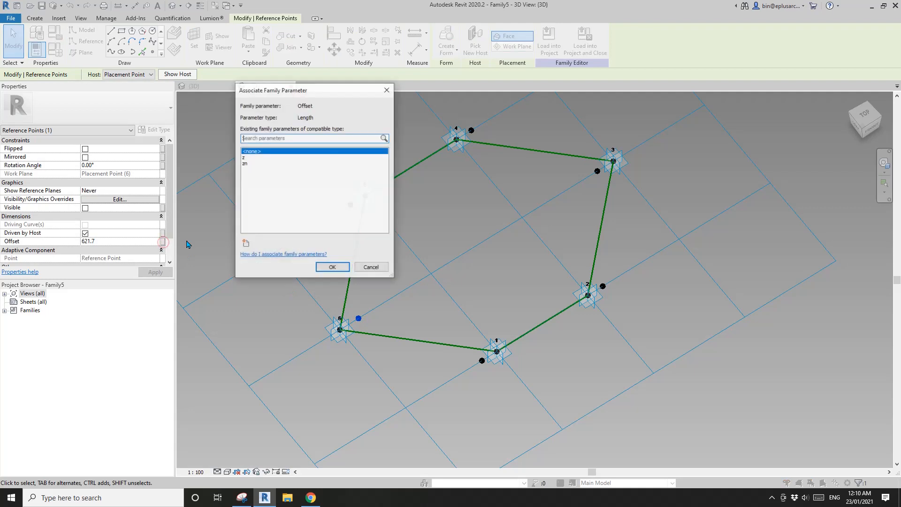
pyautogui.click(252, 164)
pyautogui.click(332, 267)
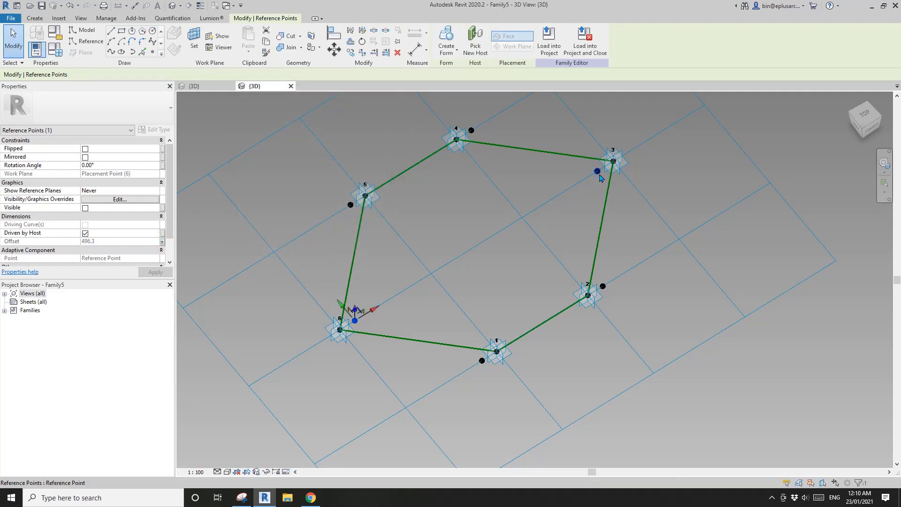
pyautogui.click(598, 173)
pyautogui.click(167, 245)
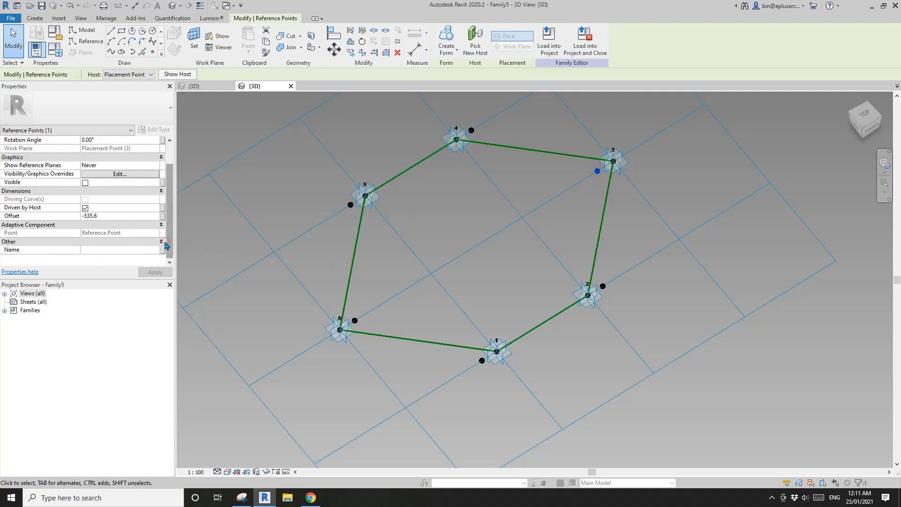
pyautogui.click(163, 217)
pyautogui.click(252, 160)
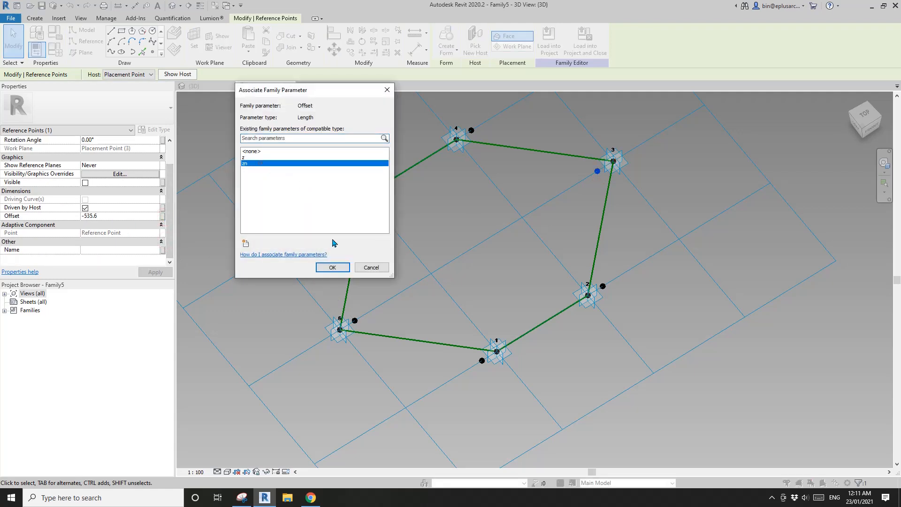
pyautogui.click(339, 267)
pyautogui.scroll(-1, 576, 249)
pyautogui.click(551, 252)
pyautogui.moveTo(469, 252); pyautogui.dragTo(504, 256, button='middle')
pyautogui.keyDown('shift'); pyautogui.moveTo(561, 322); pyautogui.dragTo(523, 313, button='middle'); pyautogui.keyUp('shift')
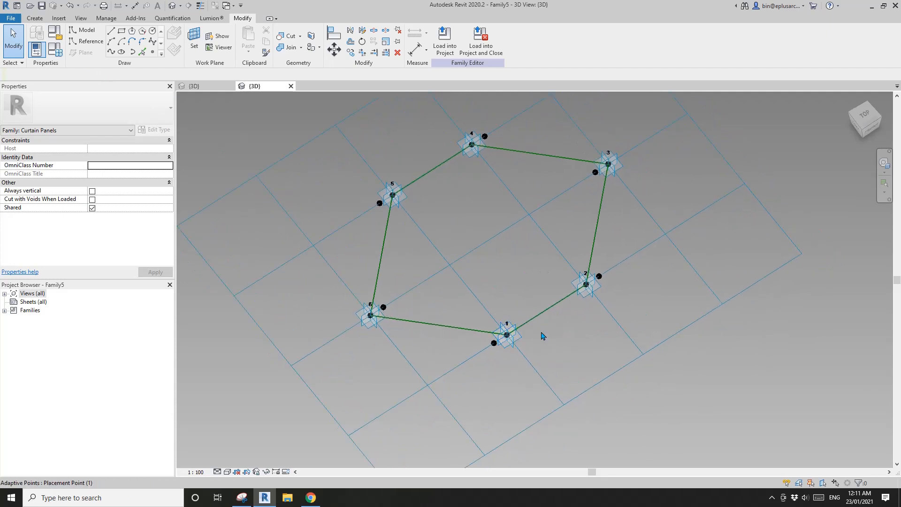
pyautogui.moveTo(575, 337); pyautogui.dragTo(529, 331, button='middle')
pyautogui.scroll(1, 520, 309)
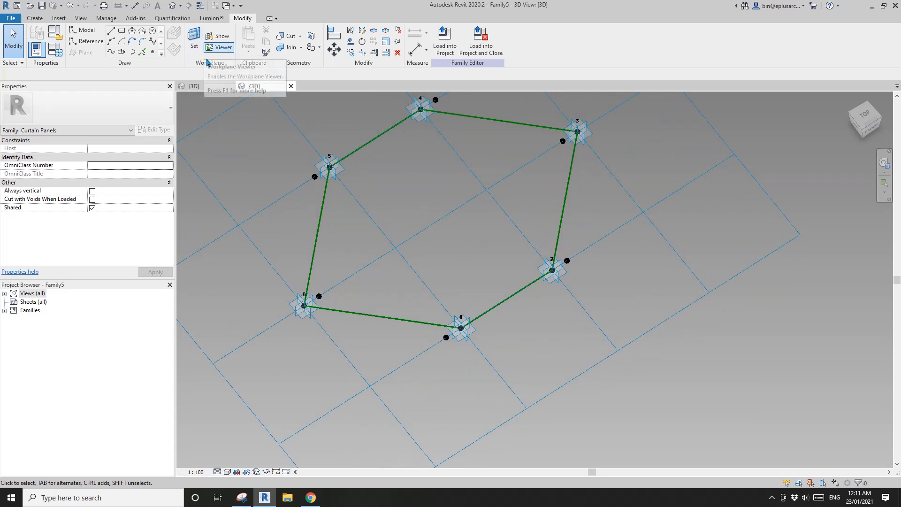
# Step: Set the work plane on the reference line between placement points 1 and 2, and place an aligned dimension between those two points
pyautogui.click(193, 38)
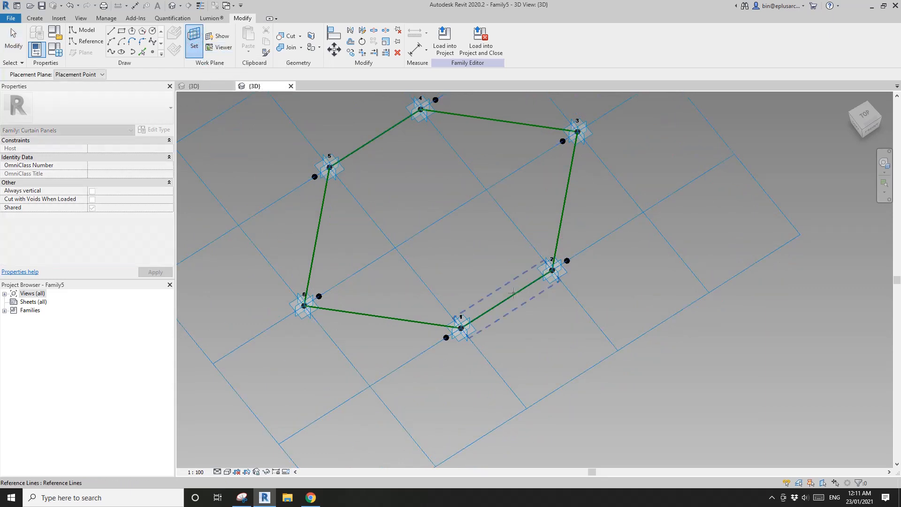
pyautogui.click(513, 293)
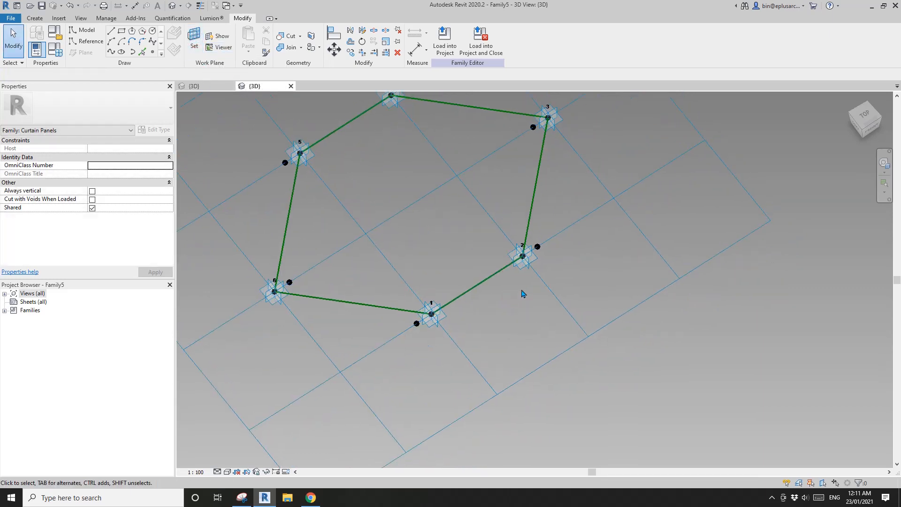
pyautogui.press('d')
pyautogui.press('i')
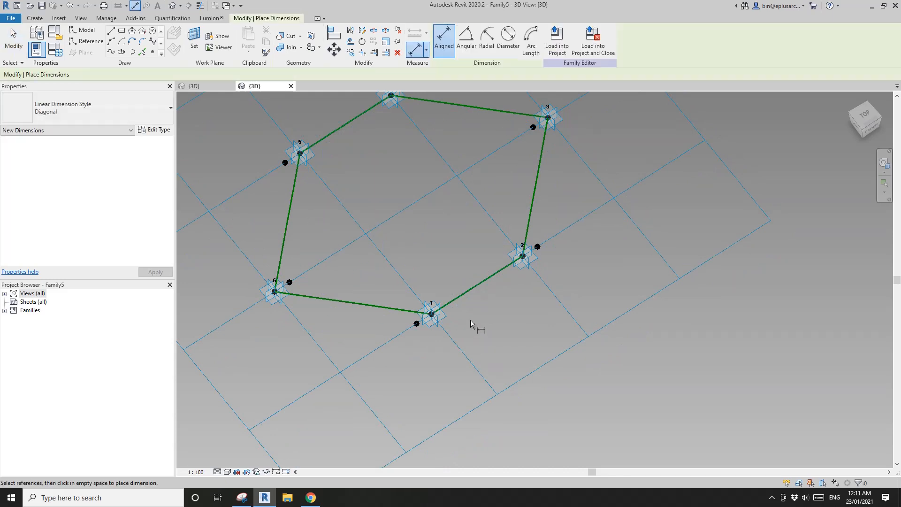
pyautogui.scroll(4, 471, 321)
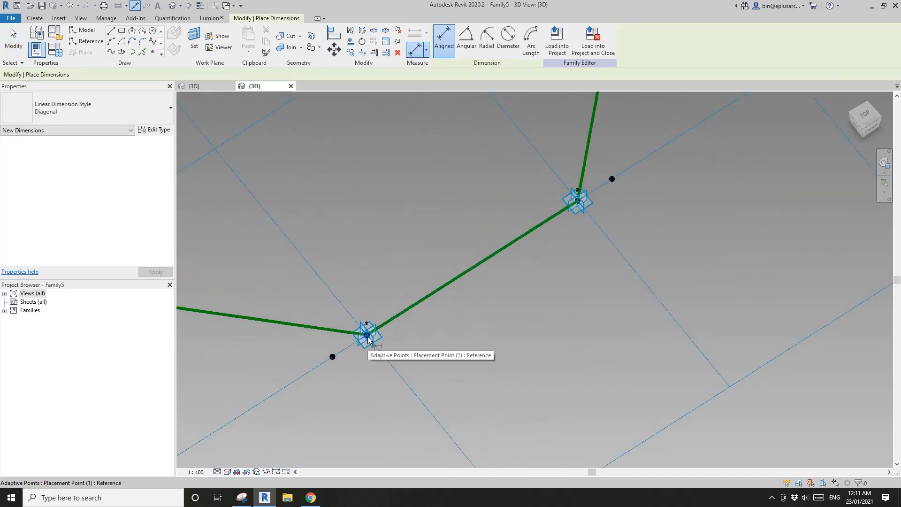
pyautogui.click(368, 337)
pyautogui.click(578, 203)
pyautogui.click(596, 293)
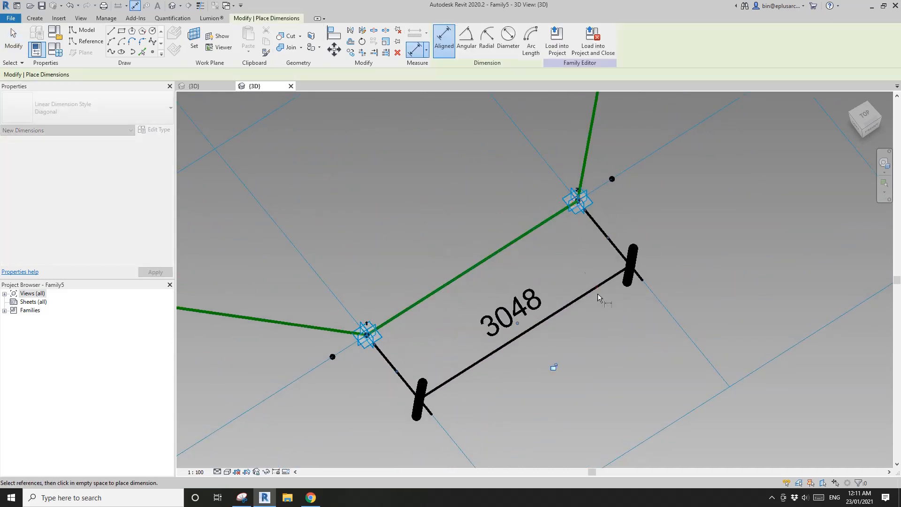
pyautogui.press('Escape')
pyautogui.press('Escape')
# Step: Label the dimension between placement points 1 and 2 with a new instance reporting parameter x
pyautogui.click(530, 307)
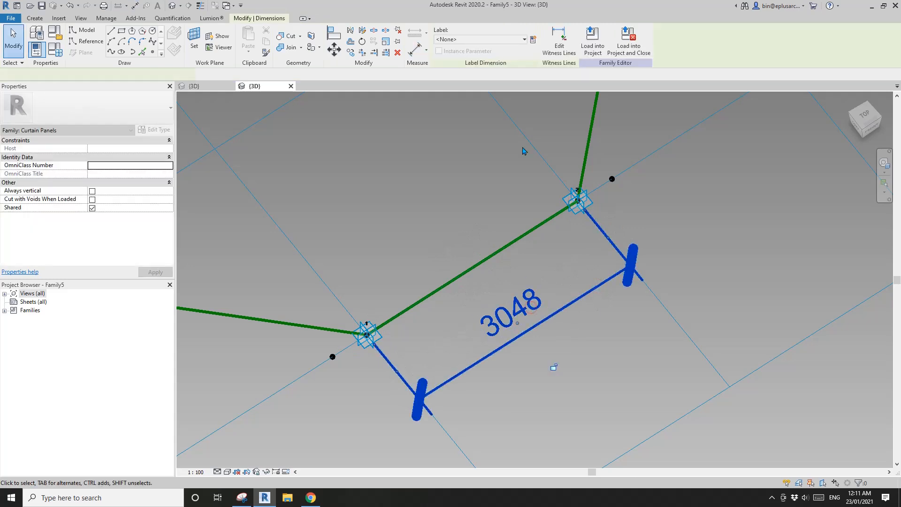
pyautogui.click(533, 39)
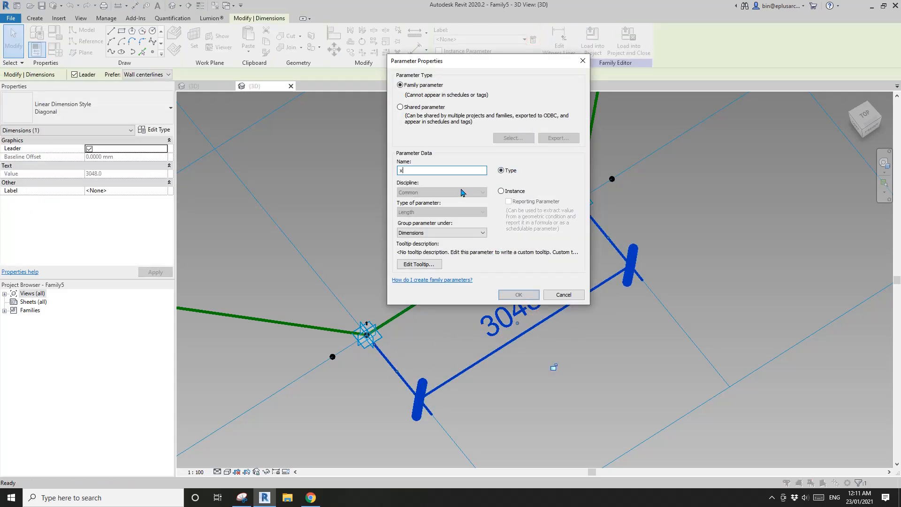
pyautogui.click(503, 192)
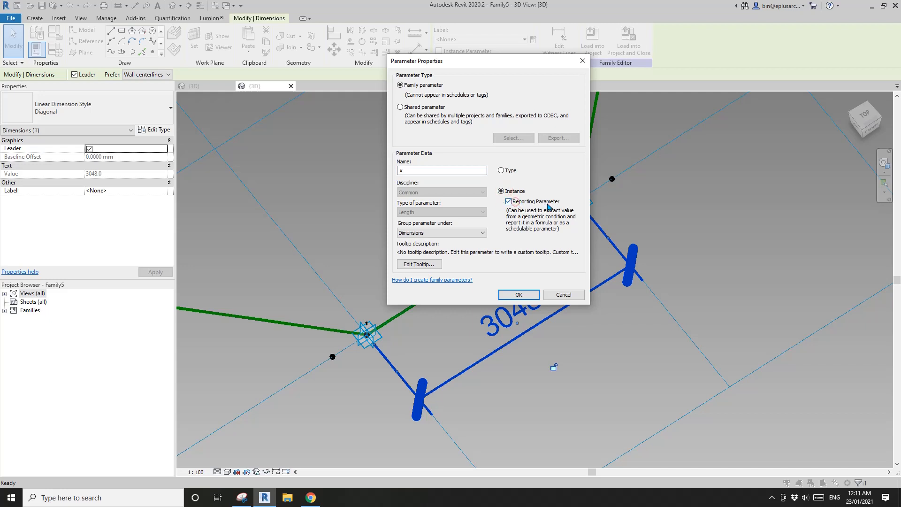
pyautogui.click(518, 294)
# Step: Set the formula of the family parameter z to x/6
pyautogui.scroll(-3, 744, 224)
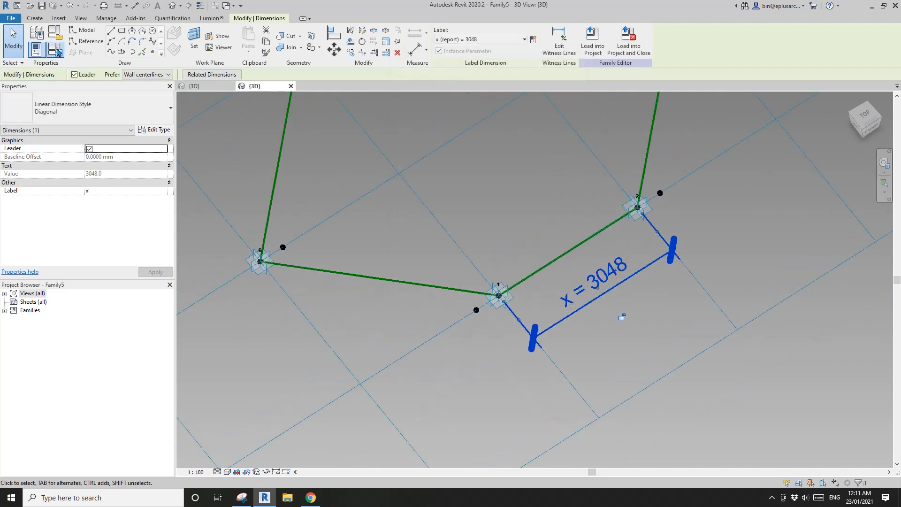
pyautogui.click(57, 51)
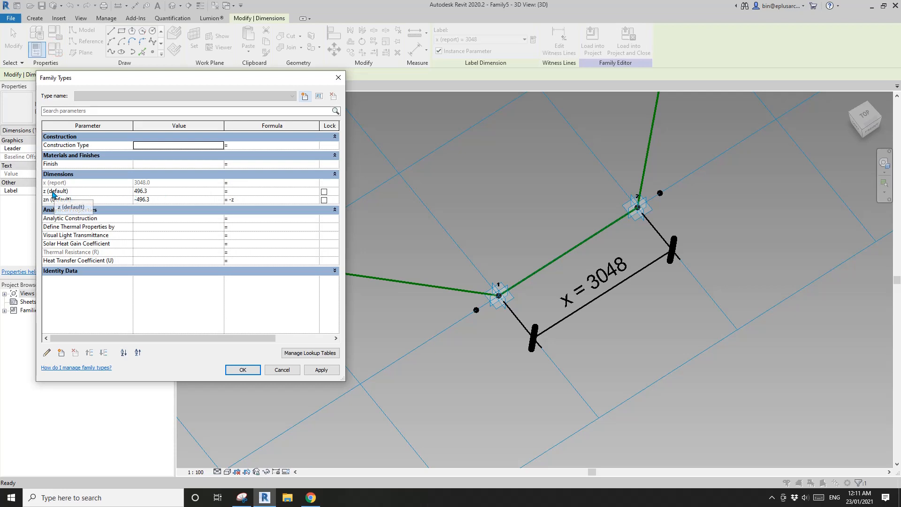
pyautogui.click(239, 192)
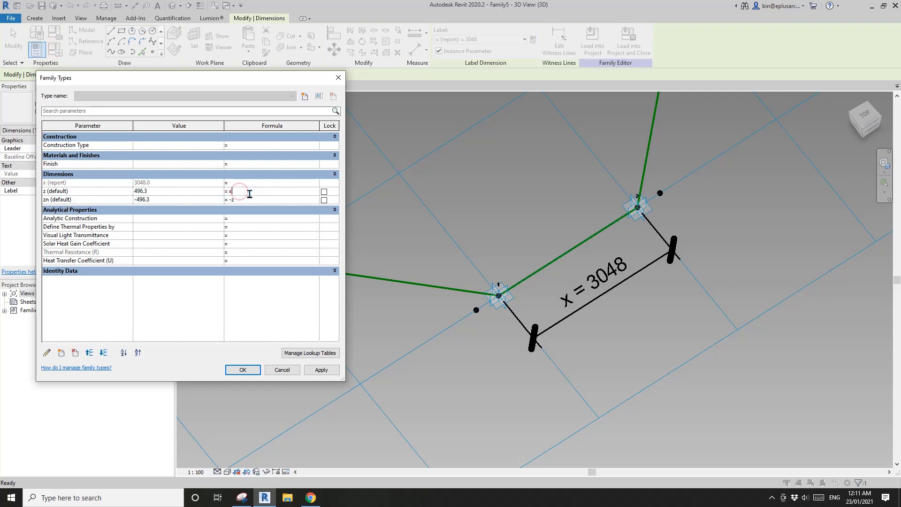
pyautogui.click(322, 369)
pyautogui.click(247, 370)
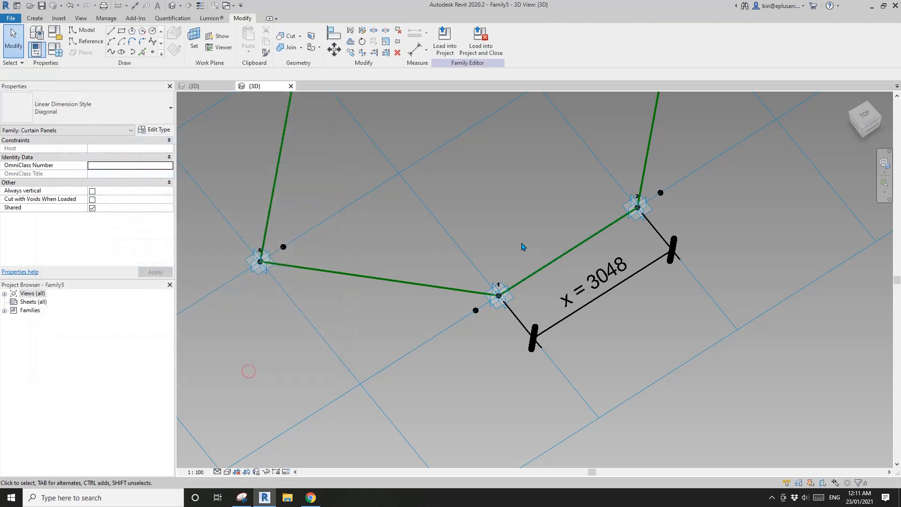
# Step: Connect the offset reference points at placement points 5 and 6, and at 6 and 1, with splines through points
pyautogui.scroll(-2, 521, 246)
pyautogui.moveTo(492, 226); pyautogui.dragTo(485, 286, button='middle')
pyautogui.scroll(-1, 491, 238)
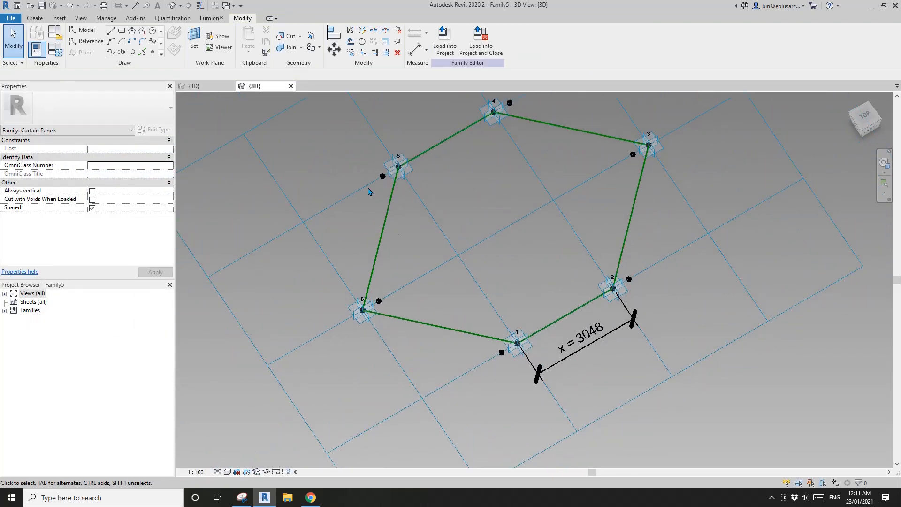
pyautogui.moveTo(361, 155); pyautogui.dragTo(392, 194)
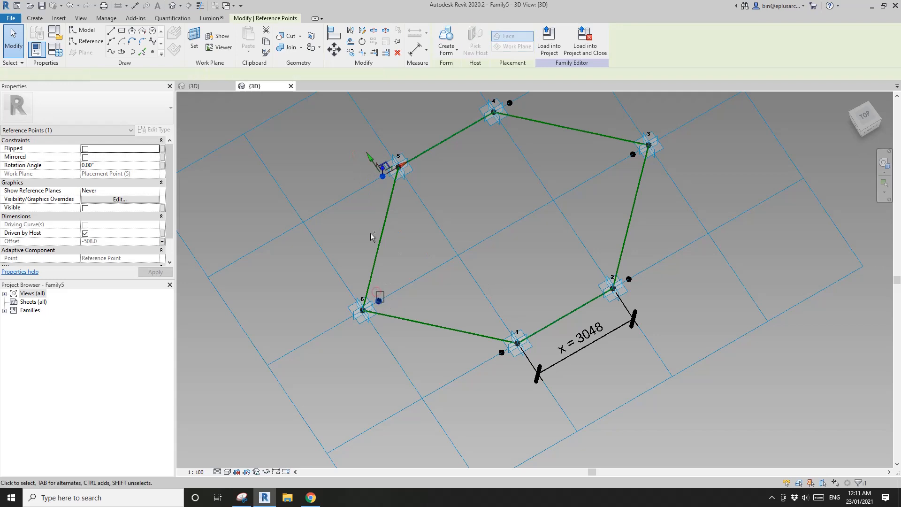
pyautogui.keyDown('ctrl'); pyautogui.click(378, 300); pyautogui.keyUp('ctrl')
pyautogui.click(111, 52)
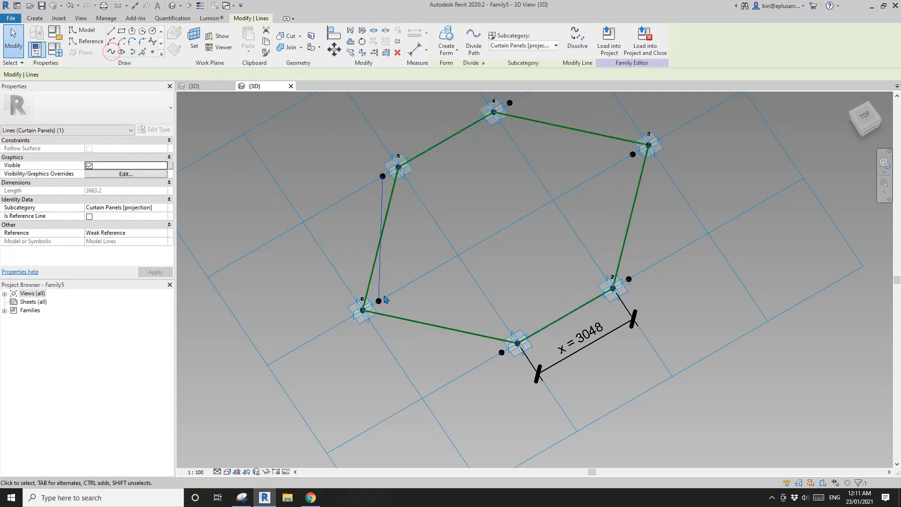
pyautogui.moveTo(373, 295); pyautogui.dragTo(403, 308)
pyautogui.keyDown('ctrl'); pyautogui.moveTo(464, 309); pyautogui.dragTo(506, 370); pyautogui.keyUp('ctrl')
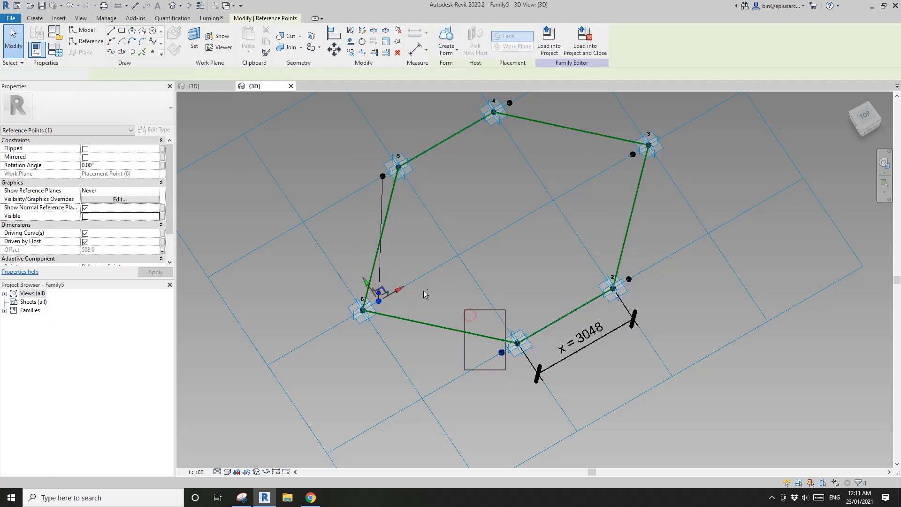
pyautogui.click(111, 52)
# Step: Temporarily hide the original reference line chain, and connect the offset reference points at placement points 1 and 2 with a spline through points
pyautogui.press('Tab')
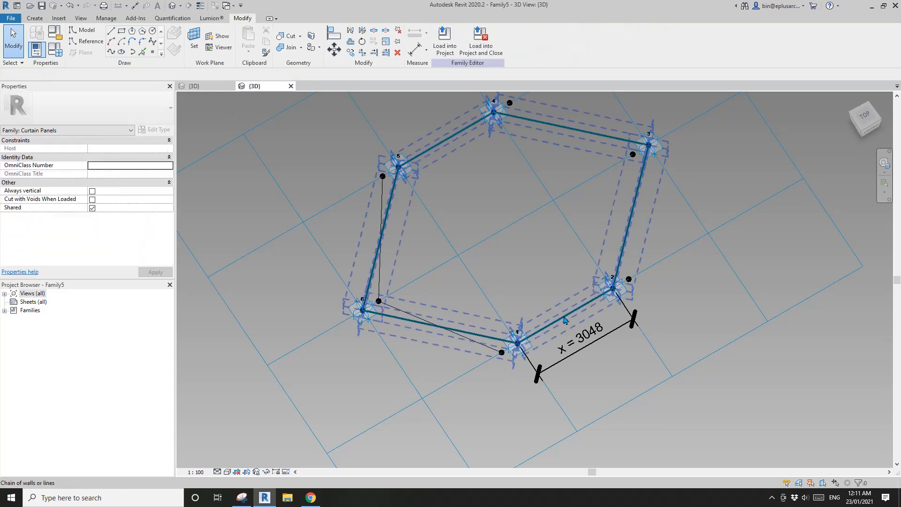
pyautogui.click(569, 313)
pyautogui.scroll(-1, 570, 313)
pyautogui.press('h')
pyautogui.press('h')
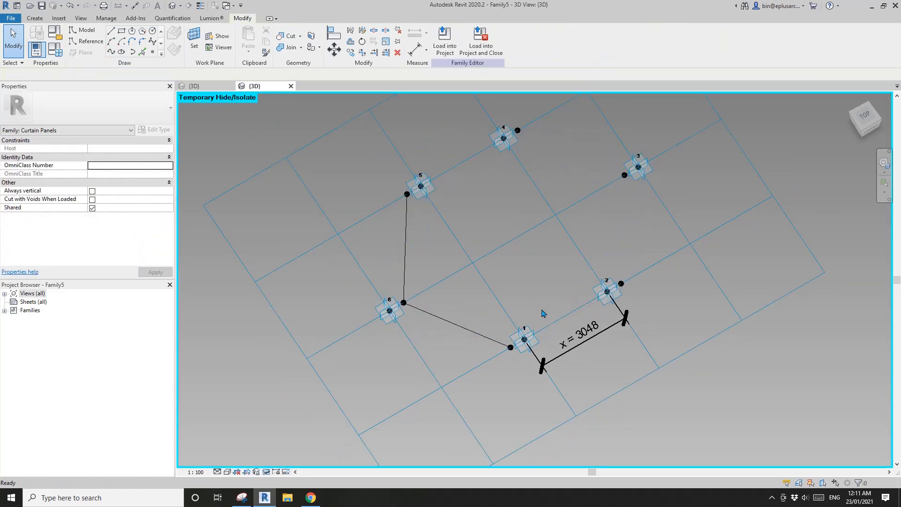
pyautogui.moveTo(516, 359); pyautogui.dragTo(532, 371)
pyautogui.keyDown('ctrl'); pyautogui.moveTo(615, 258); pyautogui.dragTo(636, 306); pyautogui.keyUp('ctrl')
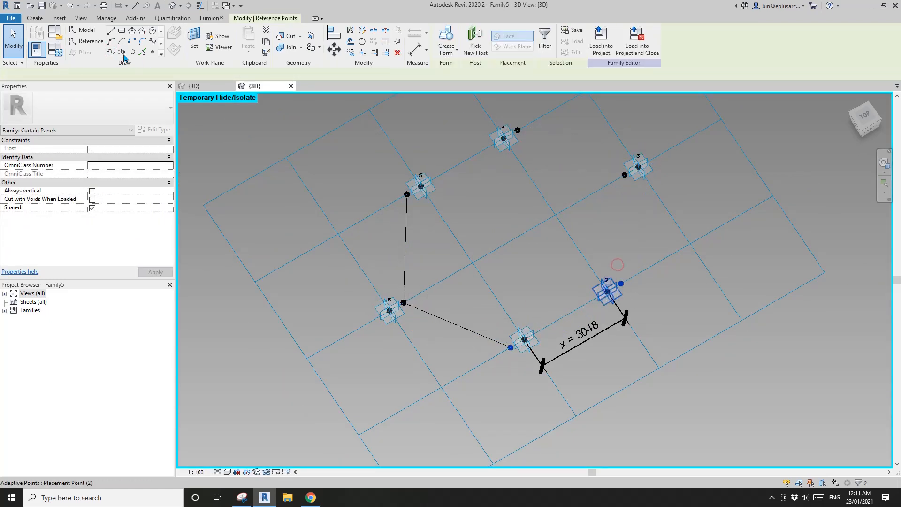
# Step: Try to draw a spline from the offset reference point at placement point 2 to placement point 3, and undo it
pyautogui.moveTo(616, 253); pyautogui.dragTo(638, 296)
pyautogui.keyDown('ctrl'); pyautogui.moveTo(626, 144); pyautogui.dragTo(665, 195); pyautogui.keyUp('ctrl')
pyautogui.click(117, 53)
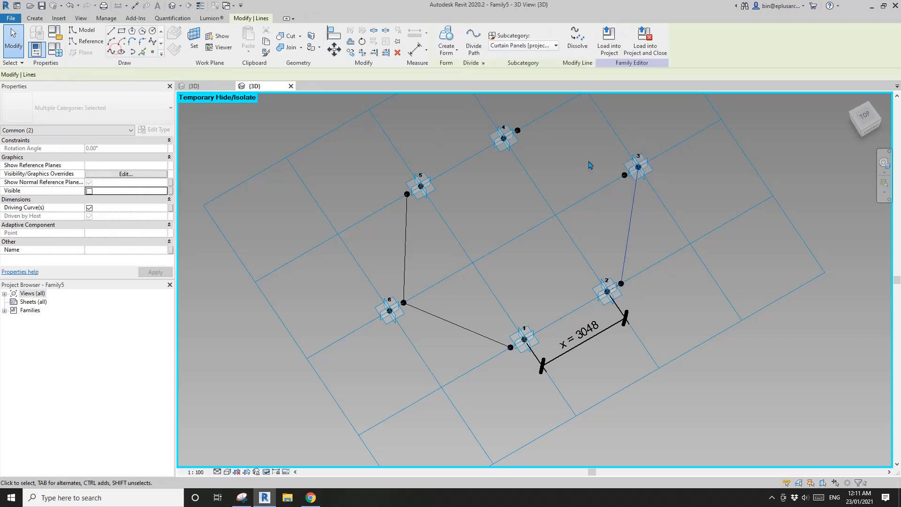
pyautogui.click(631, 135)
pyautogui.moveTo(470, 115); pyautogui.dragTo(484, 128)
pyautogui.press('Tab')
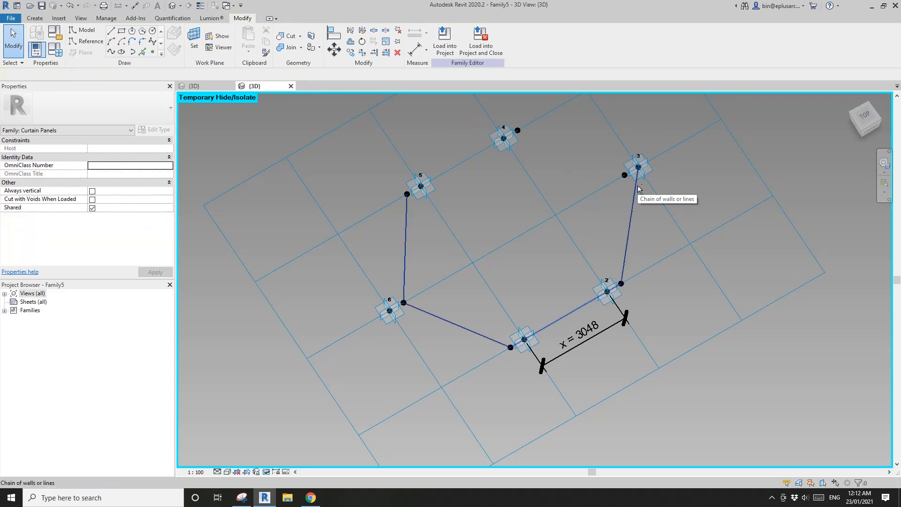
pyautogui.hotkey('ctrl', 'z')
# Step: Connect the offset reference points at placement points 2 and 3, 3 and 4, and 4 and 5 with splines through points
pyautogui.click(625, 175)
pyautogui.moveTo(620, 260); pyautogui.dragTo(622, 287)
pyautogui.click(114, 52)
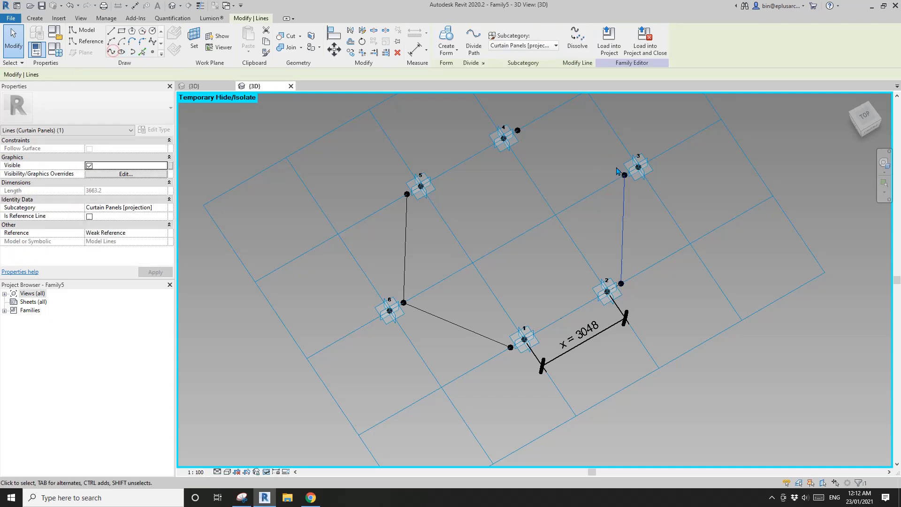
pyautogui.moveTo(604, 154); pyautogui.dragTo(631, 187)
pyautogui.keyDown('ctrl'); pyautogui.moveTo(510, 114); pyautogui.dragTo(537, 141); pyautogui.keyUp('ctrl')
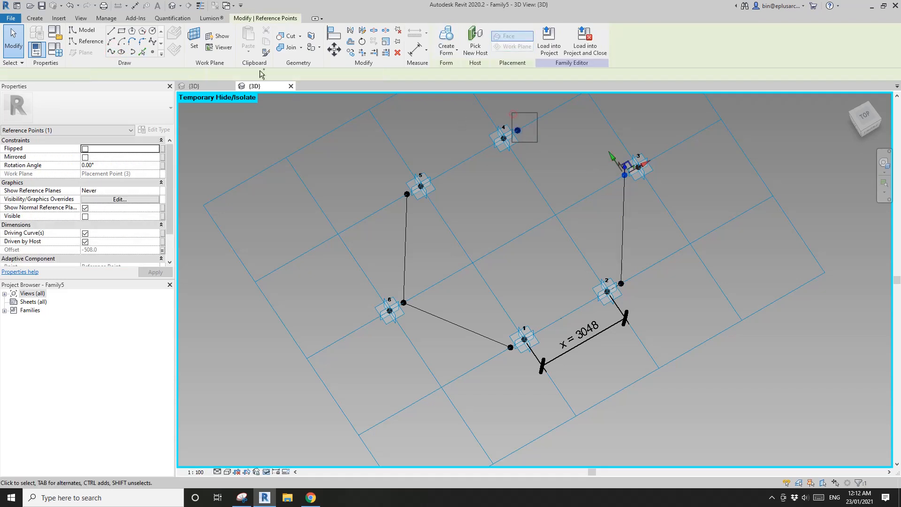
pyautogui.click(109, 51)
pyautogui.moveTo(510, 113); pyautogui.dragTo(537, 137)
pyautogui.keyDown('ctrl'); pyautogui.moveTo(381, 168); pyautogui.dragTo(412, 200); pyautogui.keyUp('ctrl')
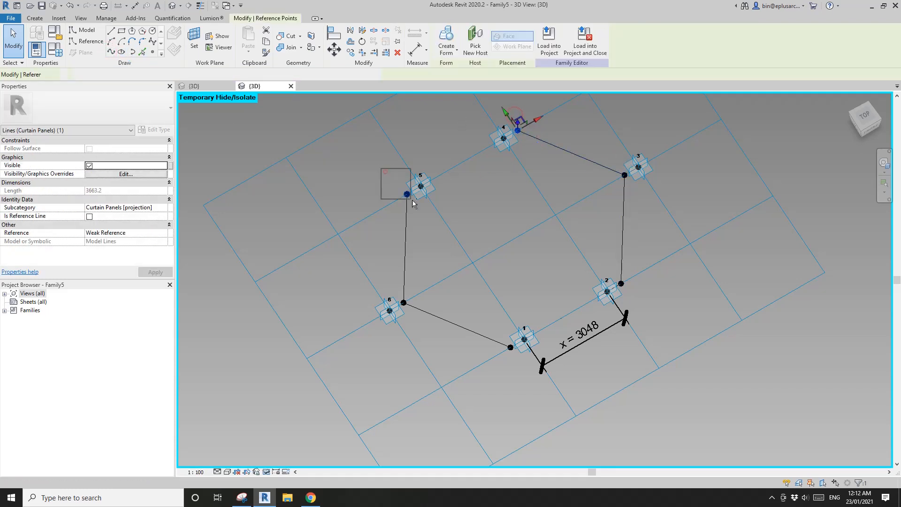
pyautogui.click(109, 52)
# Step: Convert the whole chain of six hexagon model lines into reference lines
pyautogui.press('Tab')
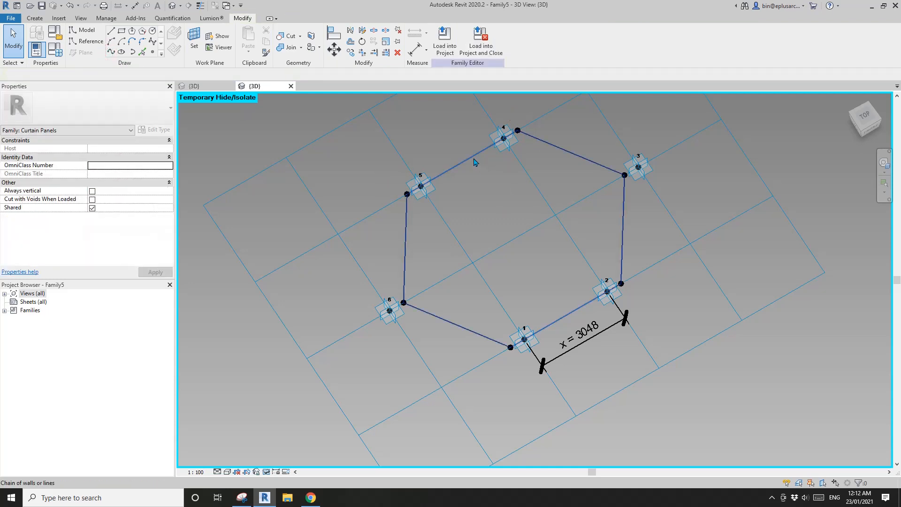
pyautogui.click(473, 158)
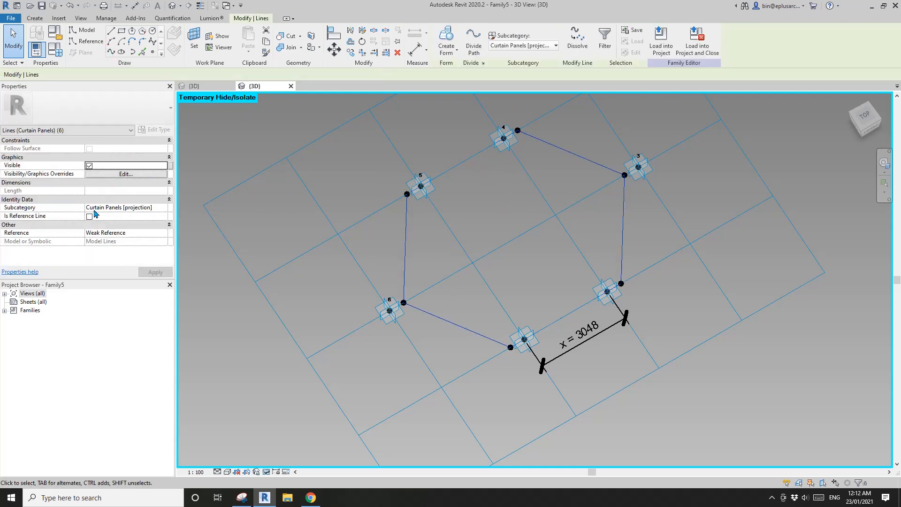
pyautogui.click(90, 218)
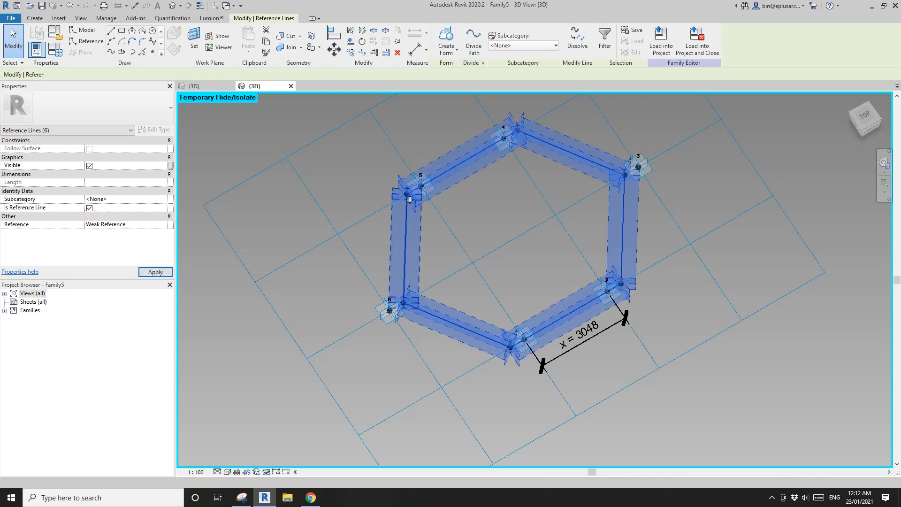
pyautogui.click(584, 201)
# Step: Examine the new hexagonal reference line chain and its offset points from several angles
pyautogui.keyDown('shift'); pyautogui.moveTo(585, 216); pyautogui.dragTo(528, 265, button='middle'); pyautogui.keyUp('shift')
pyautogui.press('Tab')
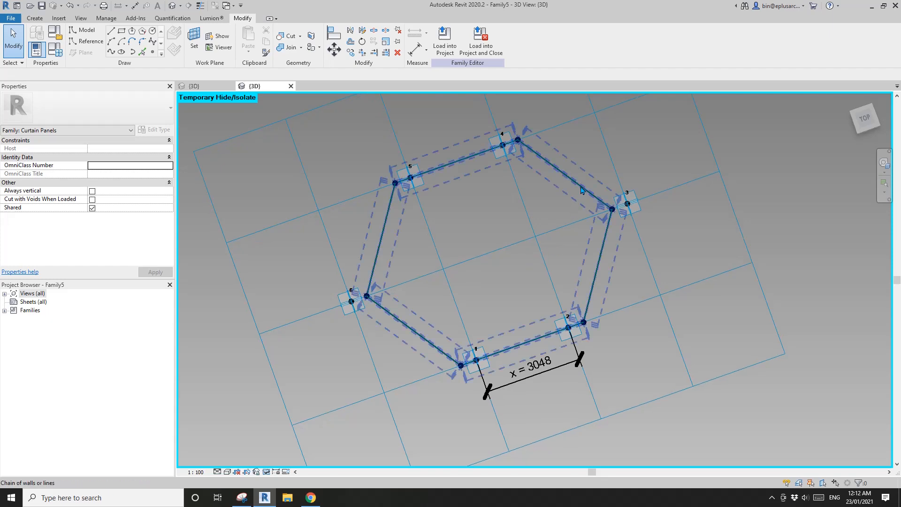
pyautogui.click(581, 186)
pyautogui.keyDown('shift'); pyautogui.moveTo(473, 130); pyautogui.dragTo(597, 205, button='middle'); pyautogui.keyUp('shift')
pyautogui.press('Escape')
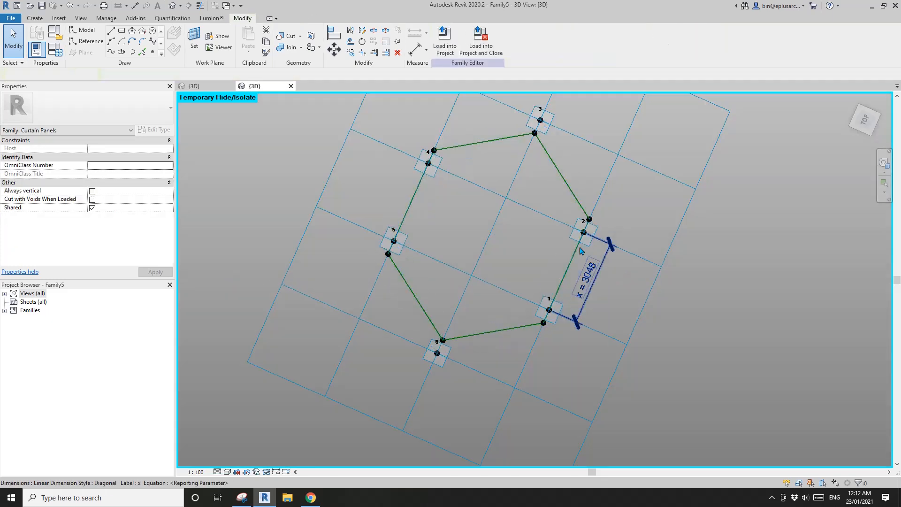
pyautogui.keyDown('shift'); pyautogui.moveTo(582, 252); pyautogui.dragTo(604, 257, button='middle'); pyautogui.keyUp('shift')
pyautogui.press('Tab')
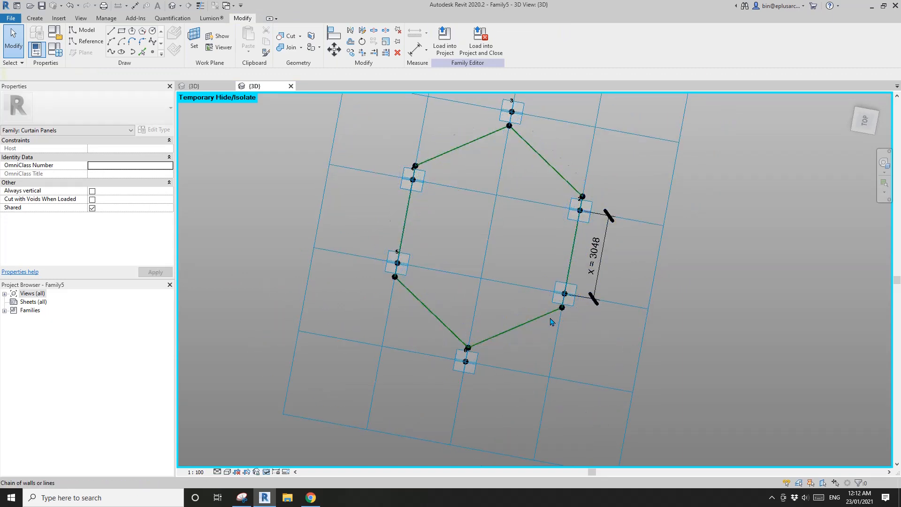
pyautogui.keyDown('shift'); pyautogui.moveTo(552, 322); pyautogui.dragTo(409, 217, button='middle'); pyautogui.keyUp('shift')
pyautogui.keyDown('shift'); pyautogui.moveTo(401, 294); pyautogui.dragTo(480, 191, button='middle'); pyautogui.keyUp('shift')
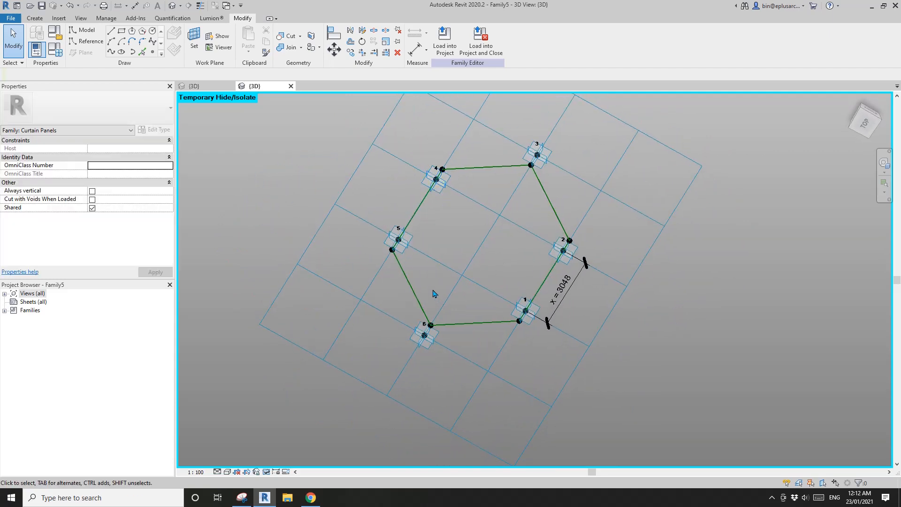
pyautogui.keyDown('shift'); pyautogui.moveTo(464, 327); pyautogui.dragTo(392, 303, button='middle'); pyautogui.keyUp('shift')
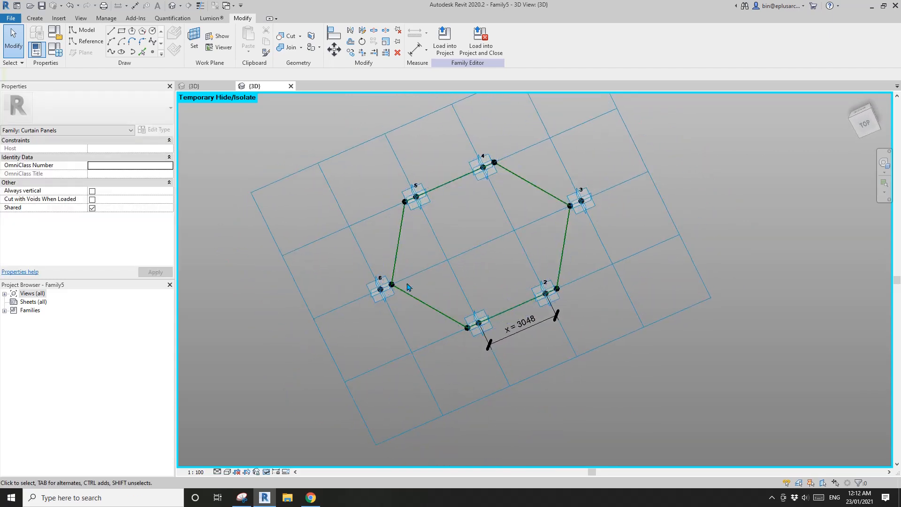
pyautogui.scroll(2, 402, 277)
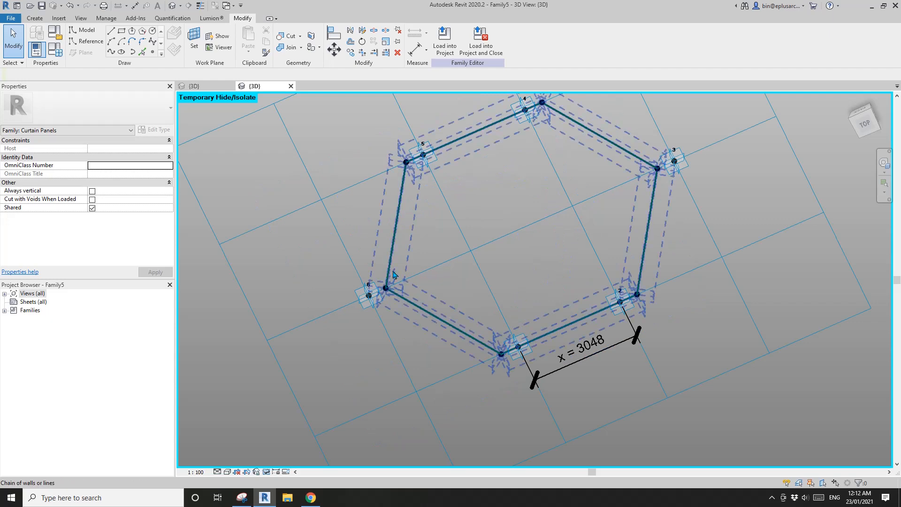
pyautogui.scroll(-2, 498, 340)
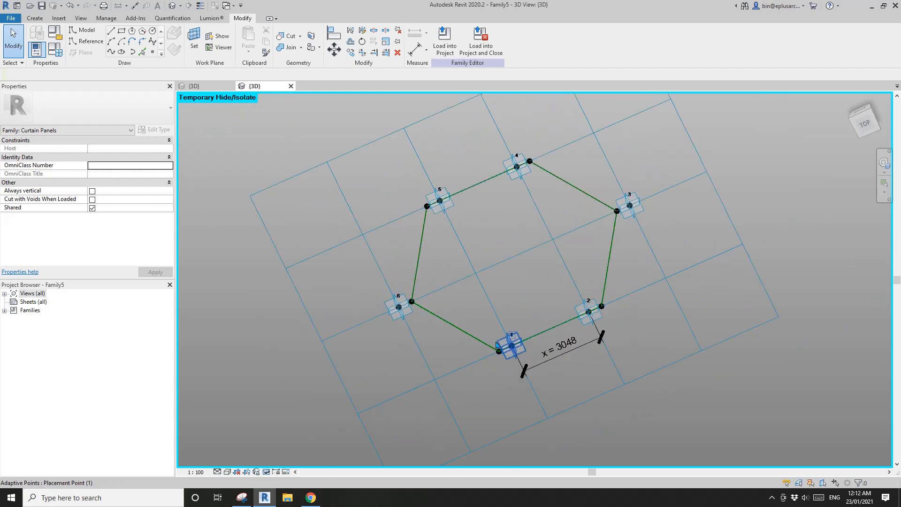
pyautogui.moveTo(481, 301); pyautogui.dragTo(534, 323, button='middle')
pyautogui.press('Tab')
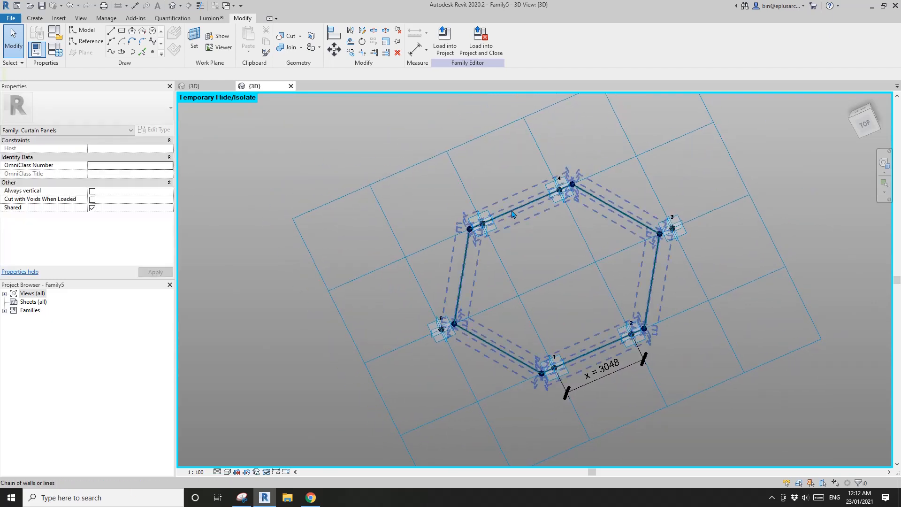
# Step: Create a flat surface form from the closed chain of hexagon reference lines
pyautogui.click(512, 210)
pyautogui.click(447, 45)
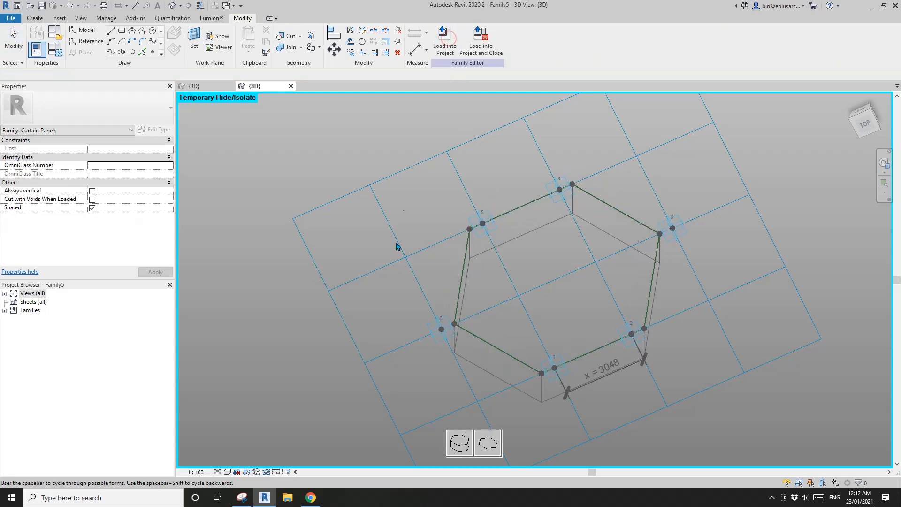
pyautogui.click(487, 445)
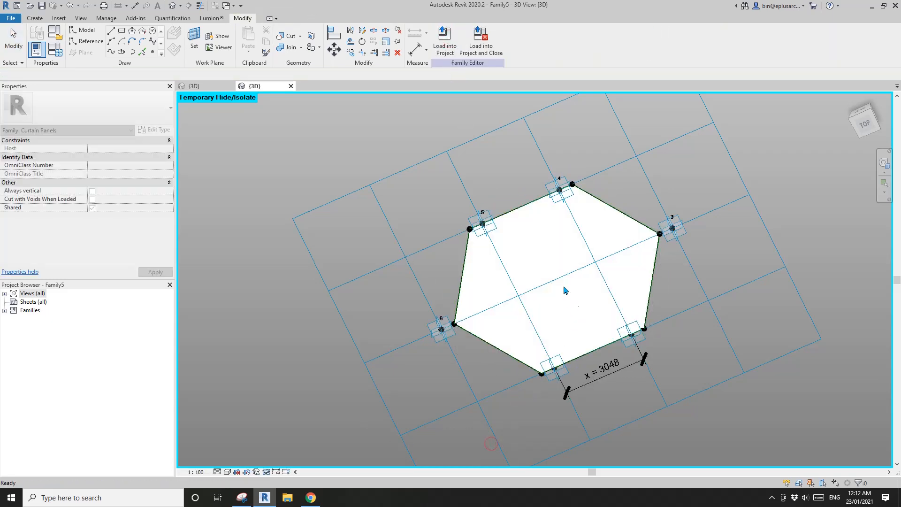
pyautogui.scroll(1, 520, 317)
pyautogui.scroll(2, 520, 316)
pyautogui.keyDown('shift'); pyautogui.moveTo(520, 316); pyautogui.dragTo(493, 316, button='middle'); pyautogui.keyUp('shift')
pyautogui.scroll(-3, 491, 308)
pyautogui.scroll(-2, 476, 313)
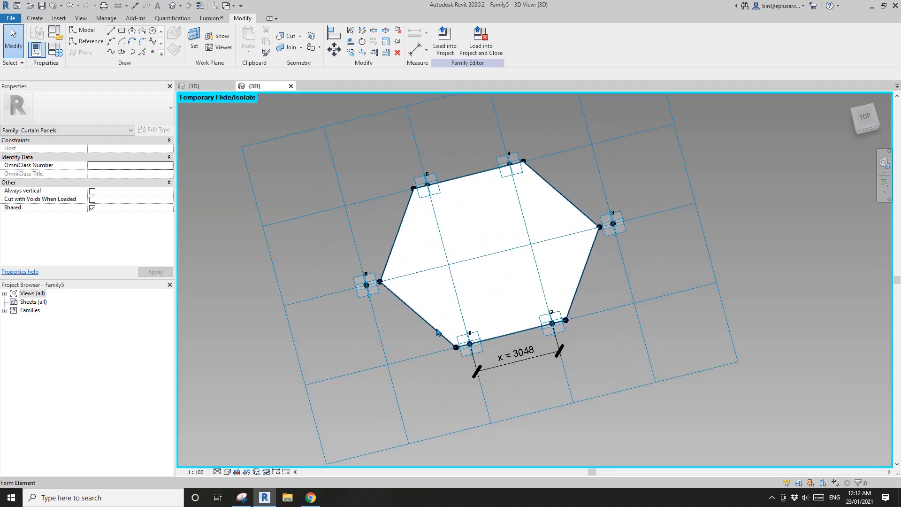
# Step: Set the horizontal and vertical spacing of the tile pattern grid to 1000
pyautogui.moveTo(437, 330); pyautogui.dragTo(466, 329, button='middle')
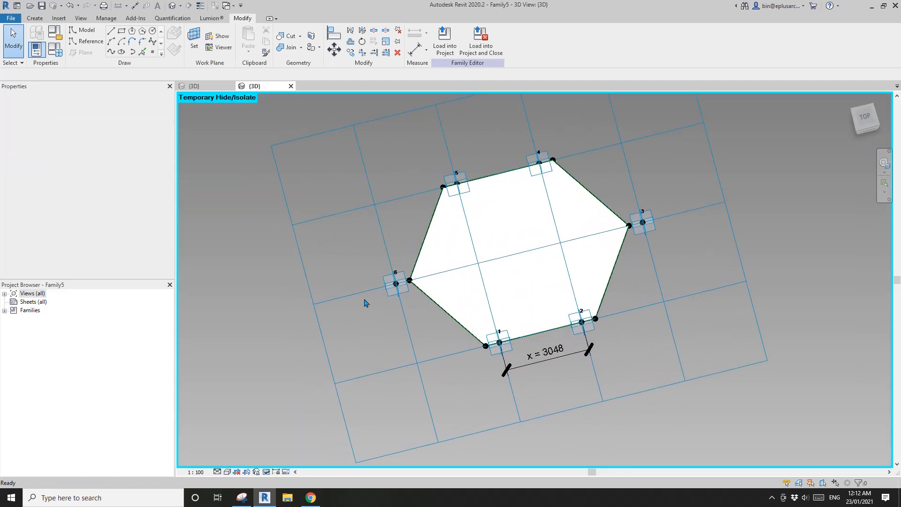
pyautogui.click(280, 174)
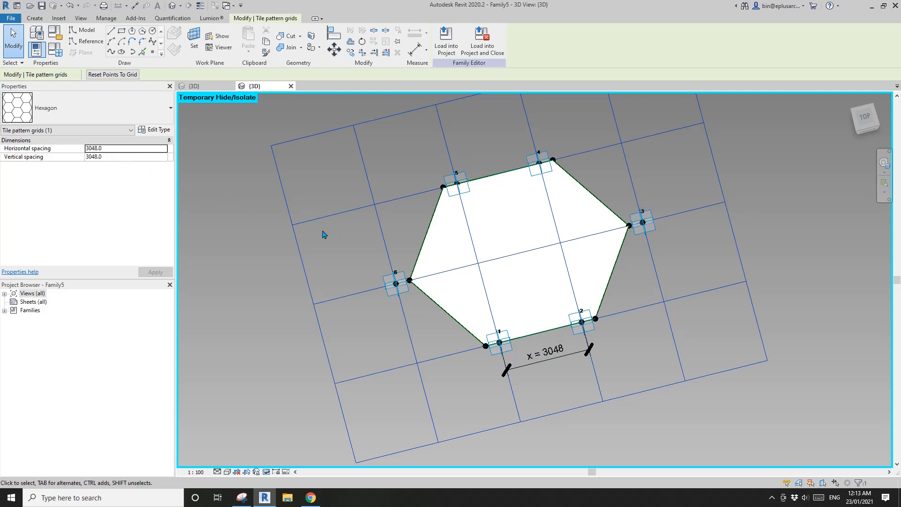
pyautogui.doubleClick(119, 150)
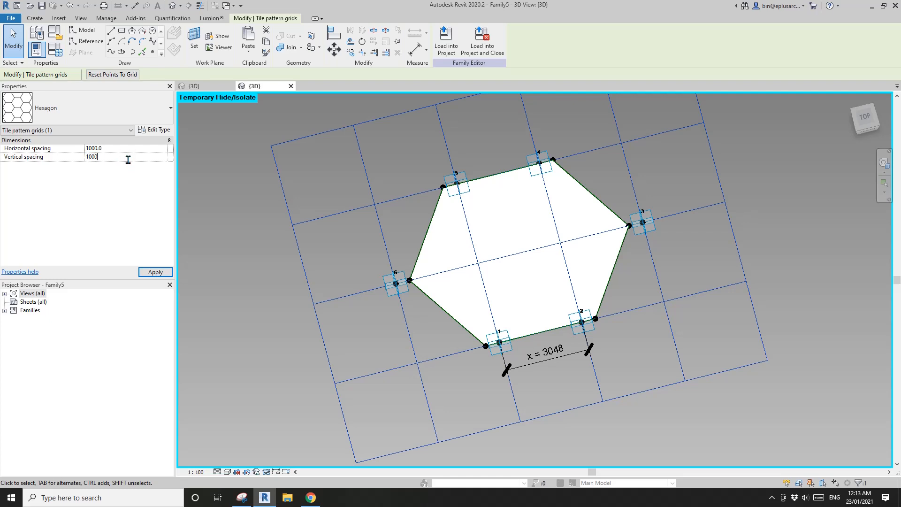
pyautogui.click(383, 247)
# Step: Examine how the hexagon surface and its offset points fit the resized tile pattern grid
pyautogui.moveTo(389, 263); pyautogui.dragTo(465, 213, button='middle')
pyautogui.scroll(2, 484, 370)
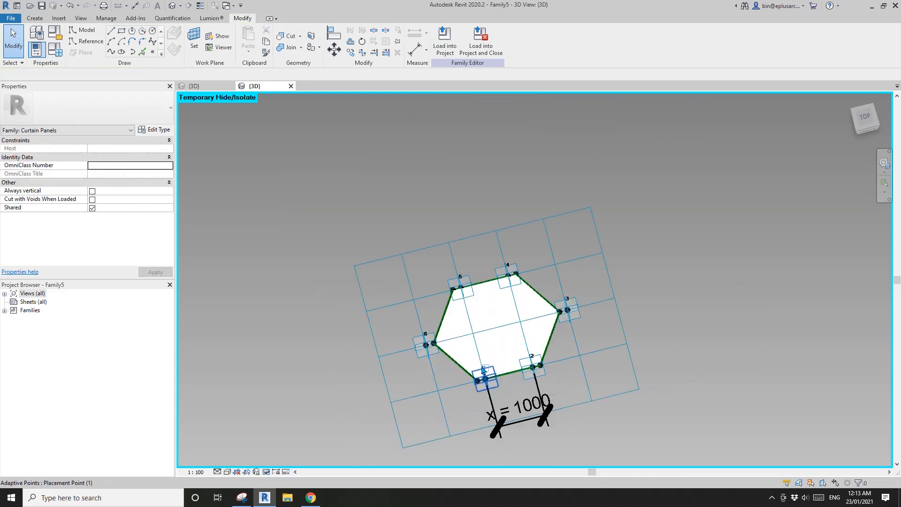
pyautogui.scroll(3, 483, 370)
pyautogui.keyDown('shift'); pyautogui.moveTo(516, 358); pyautogui.dragTo(495, 296, button='middle'); pyautogui.keyUp('shift')
pyautogui.scroll(-3, 512, 367)
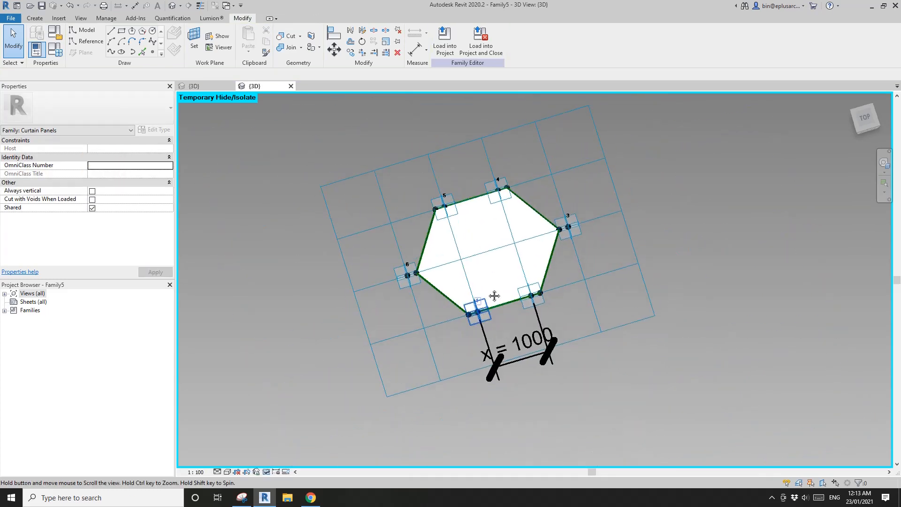
pyautogui.scroll(4, 486, 288)
pyautogui.scroll(-2, 474, 281)
pyautogui.scroll(2, 464, 282)
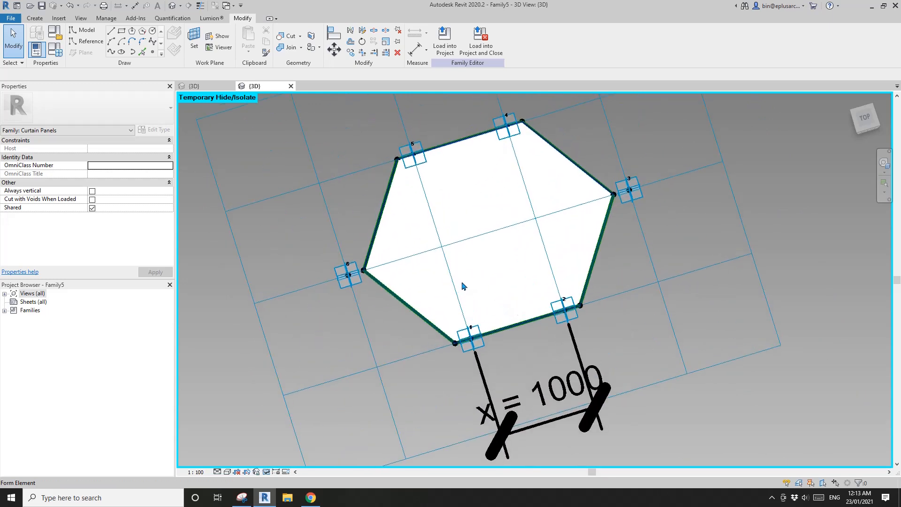
pyautogui.scroll(-2, 463, 285)
# Step: Switch to Snipping Tool and capture a new snip of the hexagon surface with its pattern grid
pyautogui.click(242, 497)
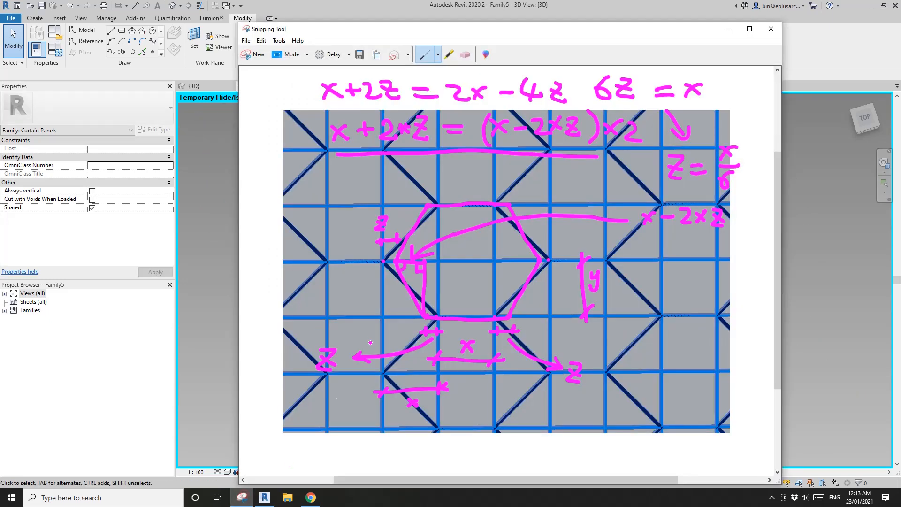
pyautogui.click(256, 57)
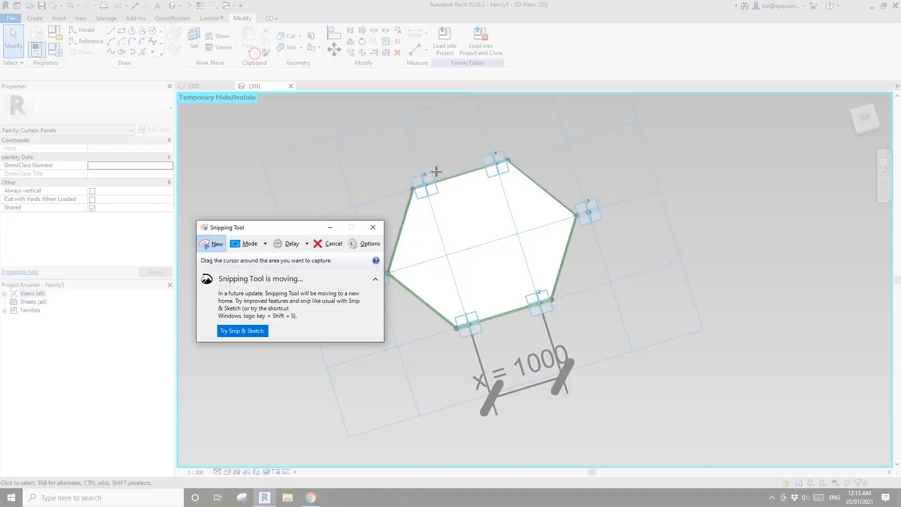
pyautogui.moveTo(276, 113); pyautogui.dragTo(777, 454)
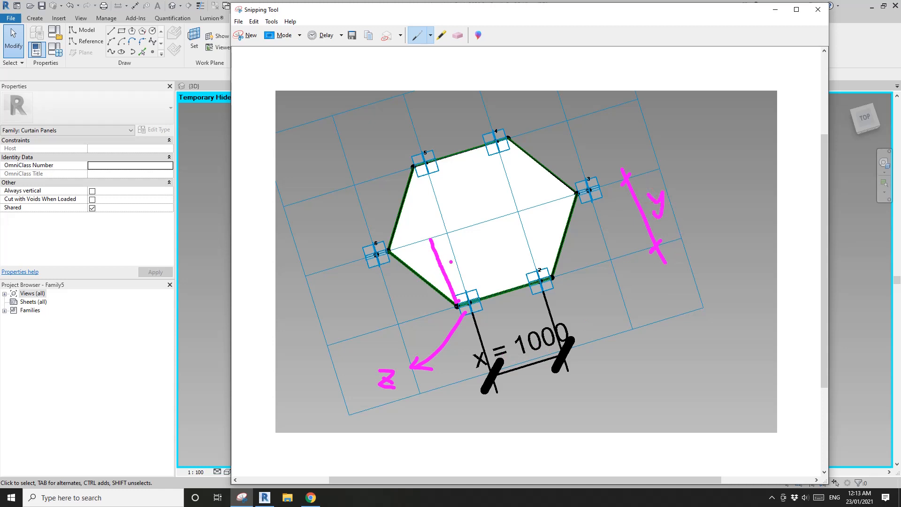
# Step: Sketch a right triangle in the hexagon's corner on the snip, labelling its sides y and x − 2z and its angle 60°
pyautogui.moveTo(428, 239)
pyautogui.mouseDown()
pyautogui.moveTo(389, 250)
pyautogui.moveTo(426, 251)
pyautogui.moveTo(432, 240)
pyautogui.moveTo(454, 256)
pyautogui.moveTo(449, 269)
pyautogui.mouseUp()
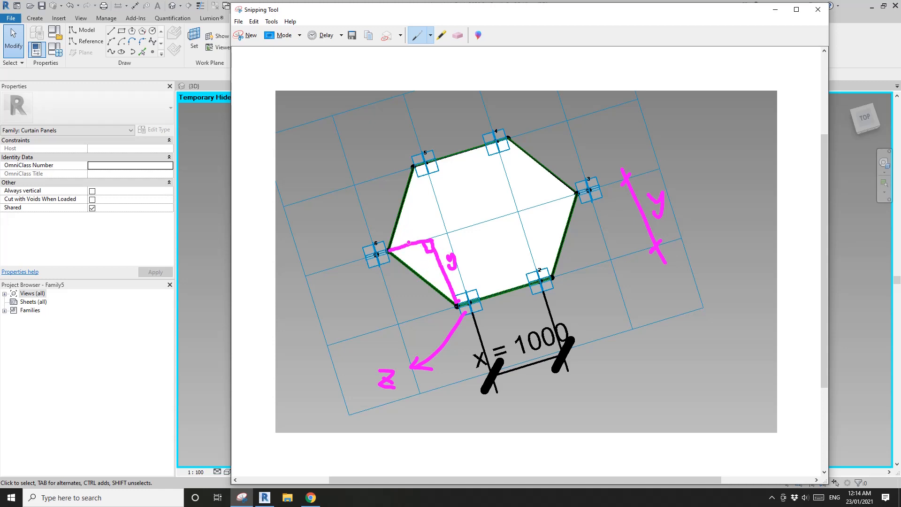
pyautogui.moveTo(409, 242); pyautogui.dragTo(369, 167)
pyautogui.moveTo(402, 235); pyautogui.dragTo(409, 242)
pyautogui.moveTo(414, 233); pyautogui.dragTo(408, 242)
pyautogui.moveTo(349, 135); pyautogui.dragTo(336, 150)
pyautogui.moveTo(333, 136)
pyautogui.mouseDown()
pyautogui.moveTo(348, 147)
pyautogui.moveTo(366, 138)
pyautogui.moveTo(410, 146)
pyautogui.mouseUp()
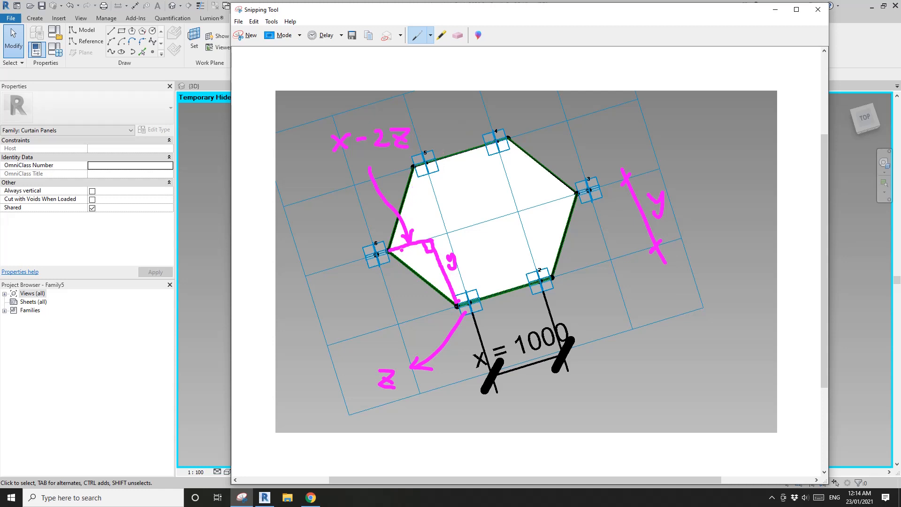
pyautogui.moveTo(400, 250)
pyautogui.mouseDown()
pyautogui.moveTo(404, 263)
pyautogui.moveTo(420, 254)
pyautogui.mouseUp()
# Step: Write the equation √3(x − 2z) = y above the hexagon and replace z with x/6
pyautogui.moveTo(467, 115)
pyautogui.mouseDown()
pyautogui.moveTo(475, 134)
pyautogui.moveTo(467, 144)
pyautogui.moveTo(447, 127)
pyautogui.moveTo(449, 136)
pyautogui.moveTo(412, 151)
pyautogui.mouseUp()
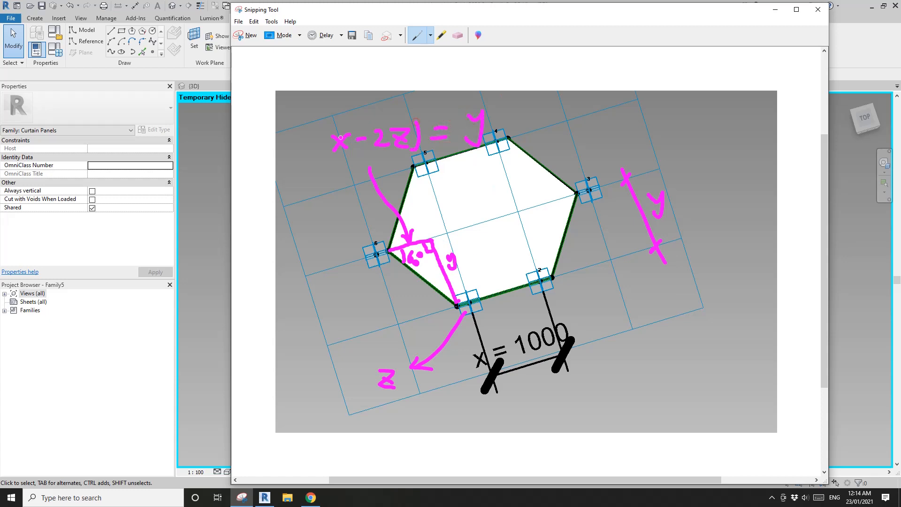
pyautogui.moveTo(331, 126); pyautogui.dragTo(342, 156)
pyautogui.moveTo(314, 130)
pyautogui.mouseDown()
pyautogui.moveTo(284, 147)
pyautogui.moveTo(307, 146)
pyautogui.moveTo(303, 158)
pyautogui.mouseUp()
pyautogui.moveTo(399, 132); pyautogui.dragTo(402, 155)
pyautogui.moveTo(396, 104)
pyautogui.mouseDown()
pyautogui.moveTo(392, 121)
pyautogui.moveTo(402, 98)
pyautogui.moveTo(384, 91)
pyautogui.moveTo(399, 90)
pyautogui.mouseUp()
pyautogui.moveTo(380, 130); pyautogui.dragTo(388, 143)
pyautogui.moveTo(391, 113)
pyautogui.mouseDown()
pyautogui.moveTo(399, 121)
pyautogui.moveTo(405, 114)
pyautogui.moveTo(403, 122)
pyautogui.mouseUp()
# Step: Write the simplification x − x/3 = 2/3 x beside the equation on the snip
pyautogui.moveTo(624, 108)
pyautogui.mouseDown()
pyautogui.moveTo(605, 127)
pyautogui.moveTo(637, 122)
pyautogui.moveTo(649, 132)
pyautogui.moveTo(642, 140)
pyautogui.moveTo(667, 117)
pyautogui.moveTo(644, 111)
pyautogui.moveTo(661, 116)
pyautogui.mouseUp()
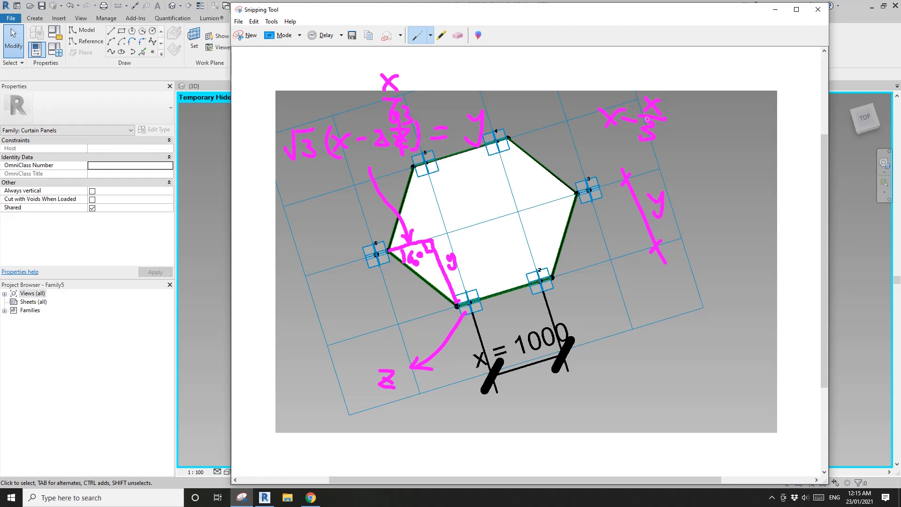
pyautogui.moveTo(679, 119); pyautogui.dragTo(691, 121)
pyautogui.moveTo(681, 126)
pyautogui.mouseDown()
pyautogui.moveTo(702, 125)
pyautogui.moveTo(703, 144)
pyautogui.mouseUp()
pyautogui.moveTo(702, 121)
pyautogui.mouseDown()
pyautogui.moveTo(723, 116)
pyautogui.moveTo(729, 133)
pyautogui.moveTo(748, 138)
pyautogui.mouseUp()
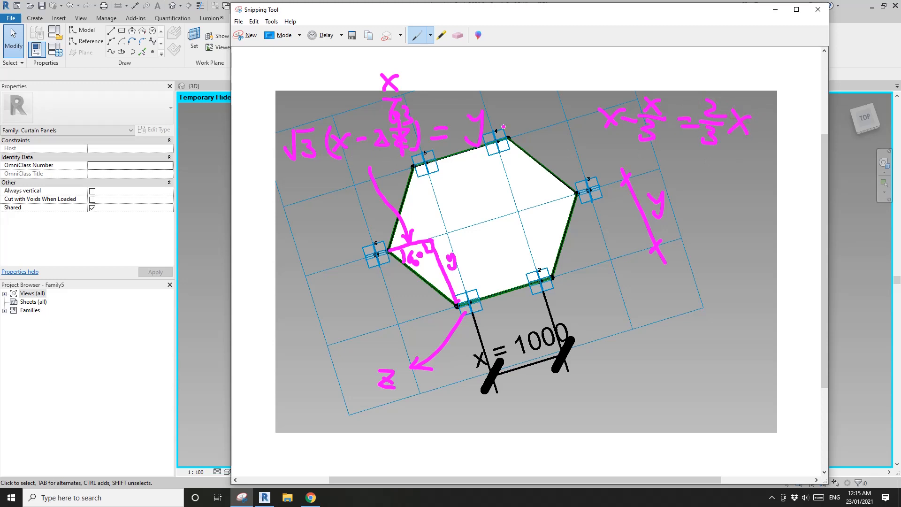
# Step: Write the vertical spacing formula y = (2√3/3)x on the snip, below the y dimension
pyautogui.moveTo(626, 292); pyautogui.dragTo(620, 324)
pyautogui.moveTo(659, 296)
pyautogui.mouseDown()
pyautogui.moveTo(701, 309)
pyautogui.moveTo(693, 319)
pyautogui.moveTo(725, 291)
pyautogui.mouseUp()
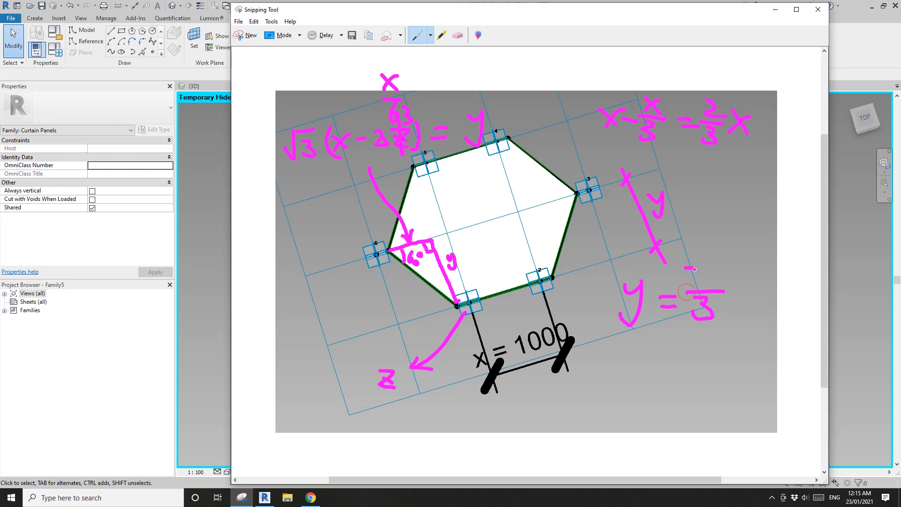
pyautogui.moveTo(686, 261)
pyautogui.mouseDown()
pyautogui.moveTo(700, 282)
pyautogui.moveTo(707, 257)
pyautogui.moveTo(718, 257)
pyautogui.moveTo(714, 283)
pyautogui.moveTo(750, 302)
pyautogui.mouseUp()
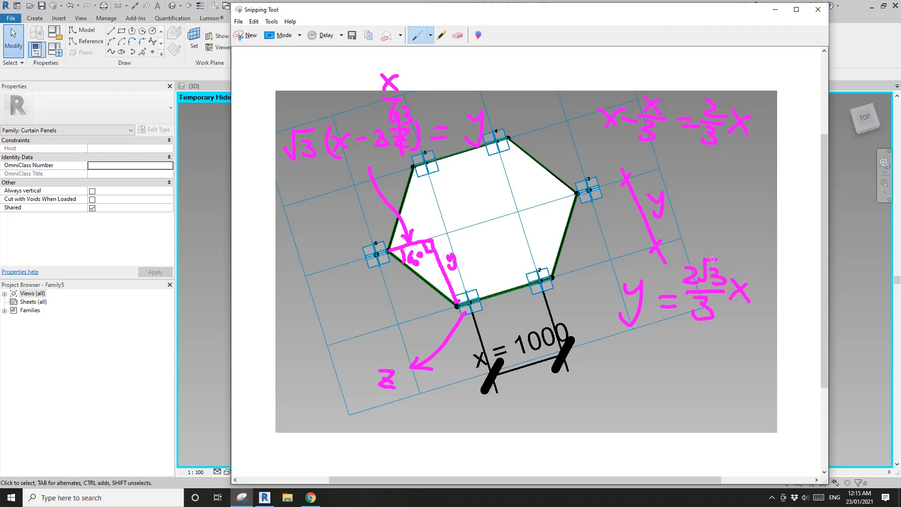
pyautogui.moveTo(624, 273)
pyautogui.mouseDown()
pyautogui.moveTo(760, 269)
pyautogui.moveTo(605, 339)
pyautogui.moveTo(623, 274)
pyautogui.mouseUp()
# Step: Switch back to Revit and examine the hexagon panel surface from several angles
pyautogui.click(207, 192)
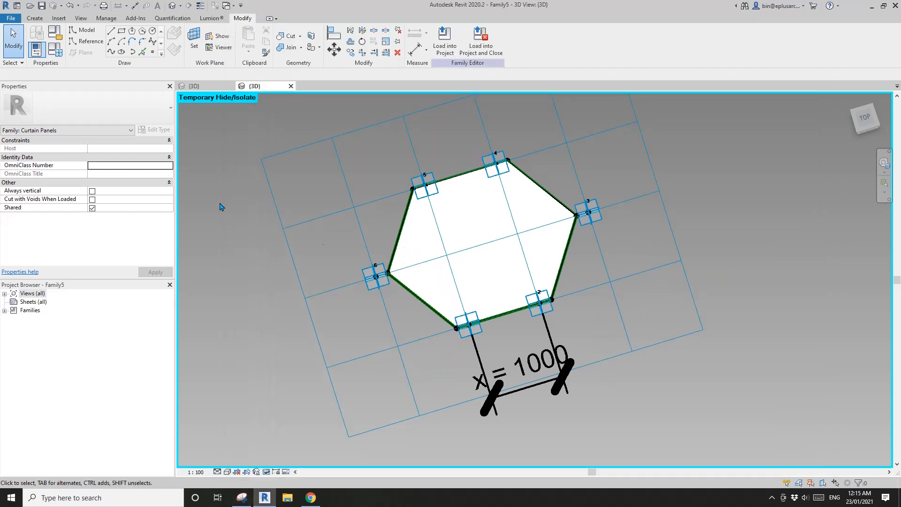
pyautogui.scroll(-1, 593, 299)
pyautogui.keyDown('shift'); pyautogui.moveTo(497, 286); pyautogui.dragTo(462, 269, button='middle'); pyautogui.keyUp('shift')
pyautogui.scroll(4, 556, 304)
pyautogui.moveTo(556, 303); pyautogui.dragTo(468, 277, button='middle')
pyautogui.scroll(-2, 501, 305)
pyautogui.moveTo(501, 305); pyautogui.dragTo(504, 279, button='middle')
pyautogui.moveTo(407, 236); pyautogui.dragTo(441, 250, button='middle')
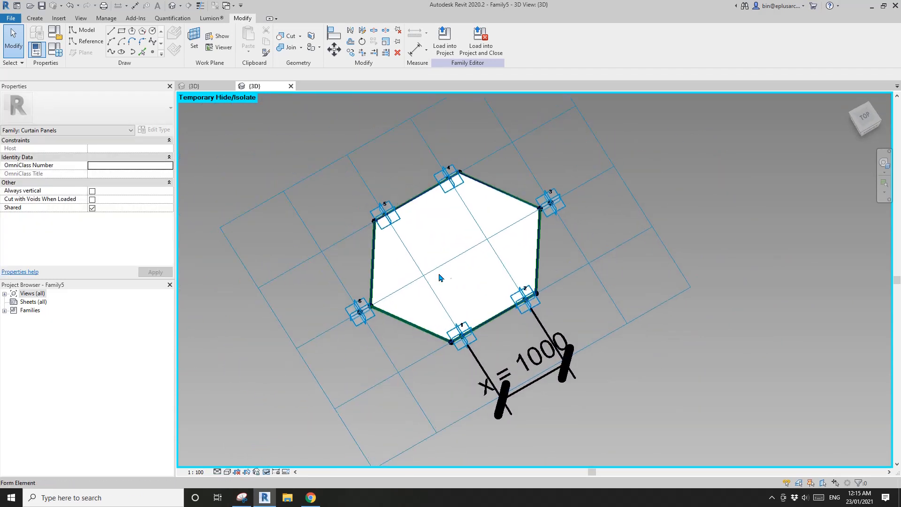
# Step: Load the hexagon curtain panel family Family5 into the mass family Family4
pyautogui.click(213, 85)
pyautogui.click(257, 87)
pyautogui.scroll(-1, 566, 345)
pyautogui.click(610, 196)
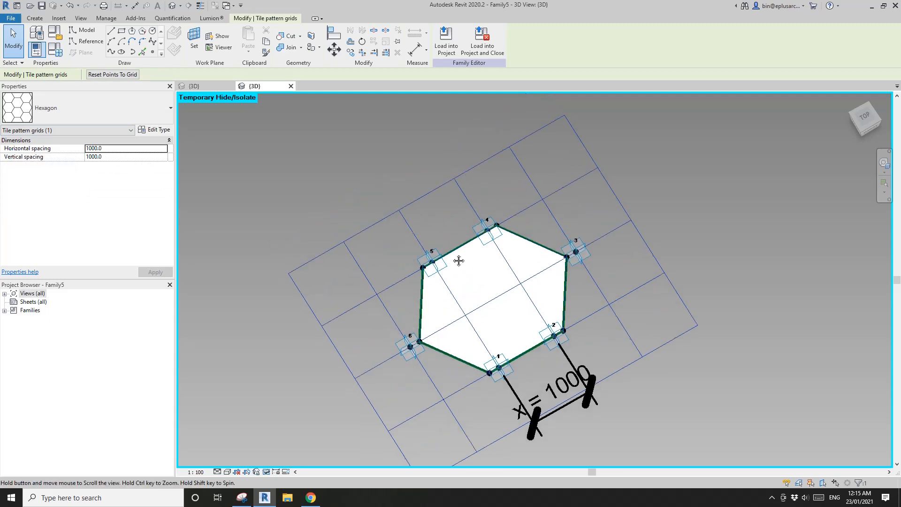
pyautogui.click(201, 86)
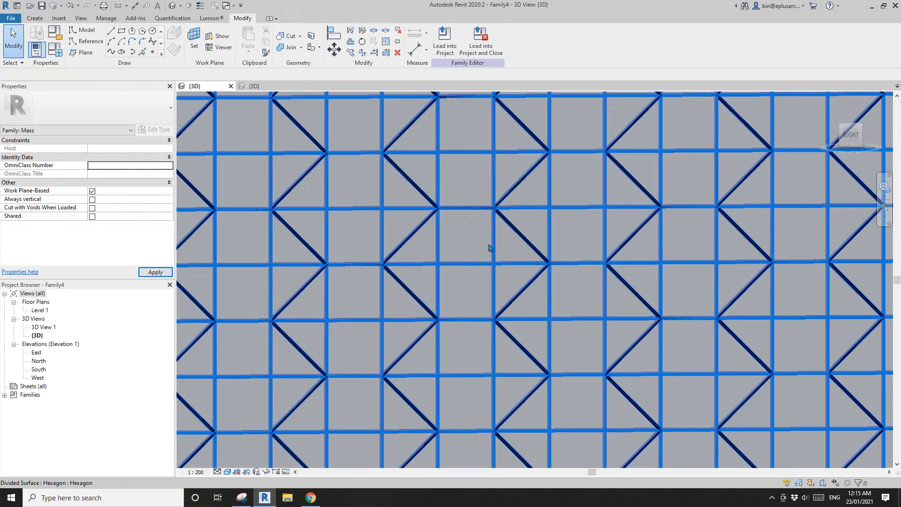
pyautogui.click(264, 85)
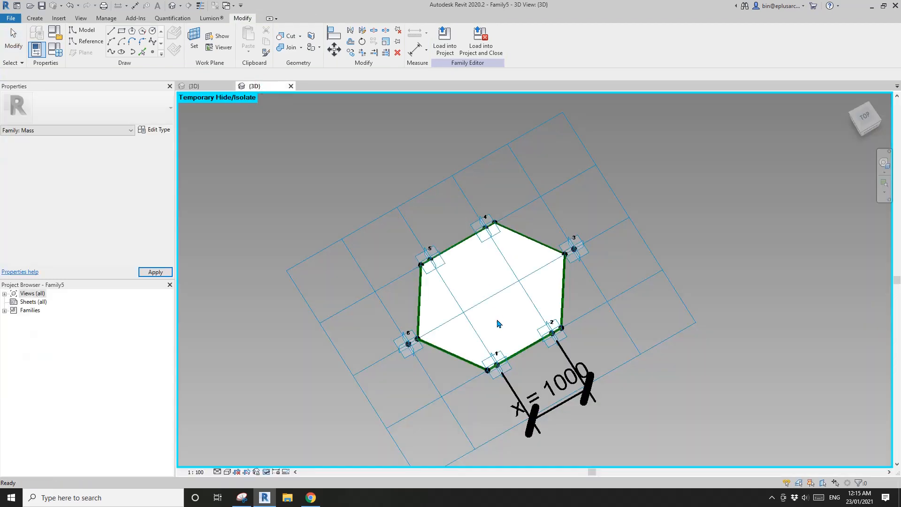
pyautogui.click(443, 46)
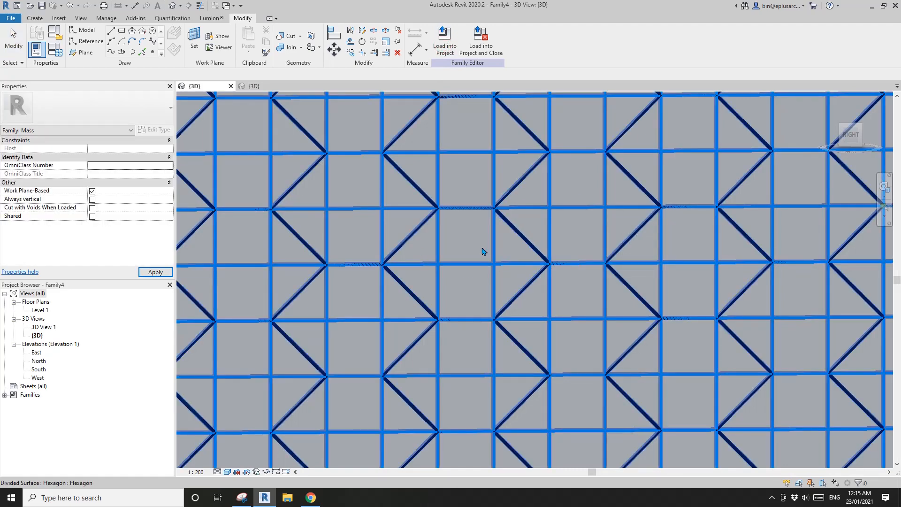
# Step: Hide the UV grid display of the divided surface so that only its hexagon pattern is shown
pyautogui.click(478, 251)
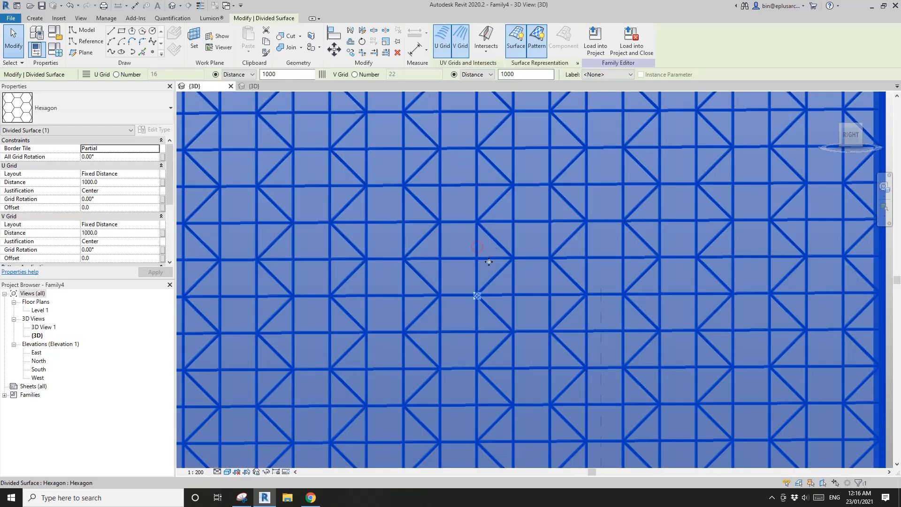
pyautogui.click(537, 38)
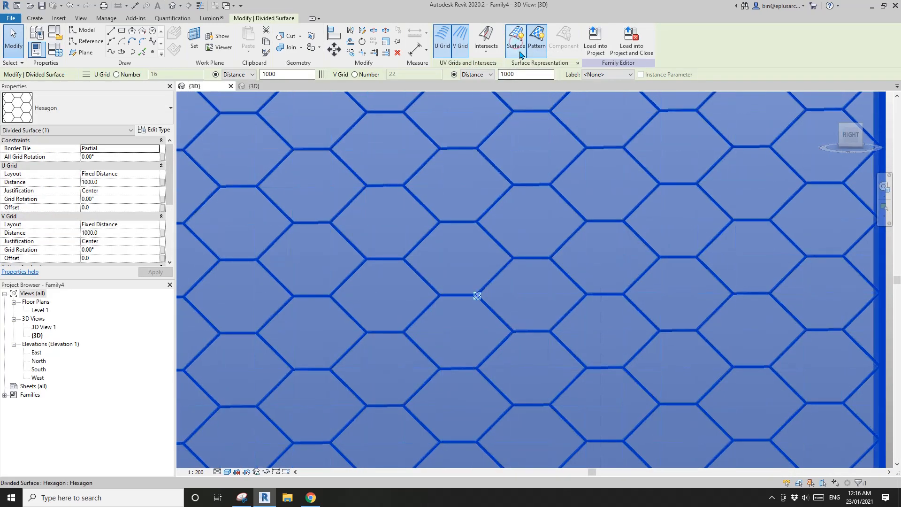
pyautogui.scroll(-2, 474, 206)
pyautogui.press('Escape')
# Step: Apply the Family5 hexagon panel to the divided surface
pyautogui.click(476, 211)
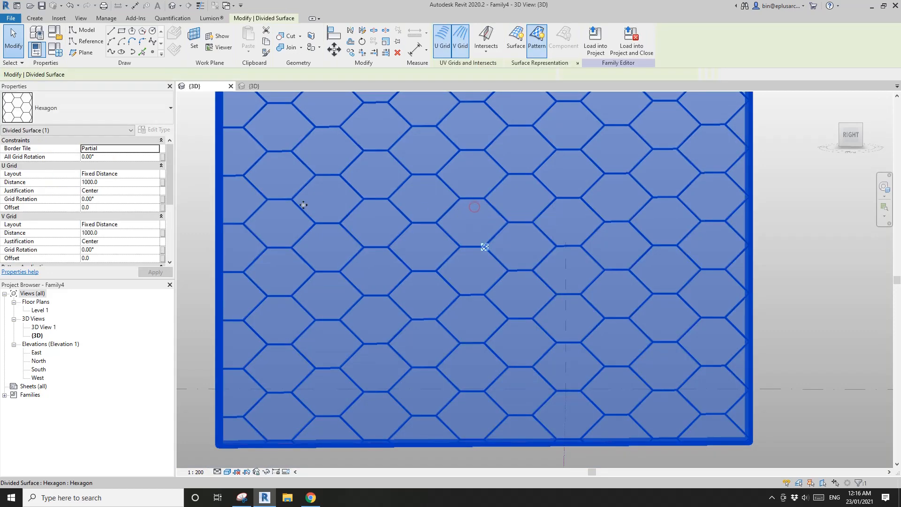
pyautogui.click(73, 109)
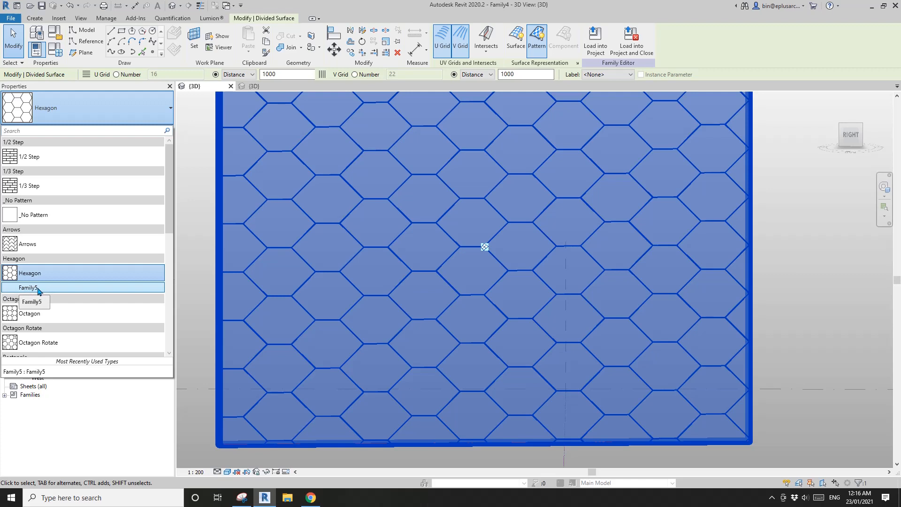
pyautogui.click(90, 282)
pyautogui.scroll(2, 510, 227)
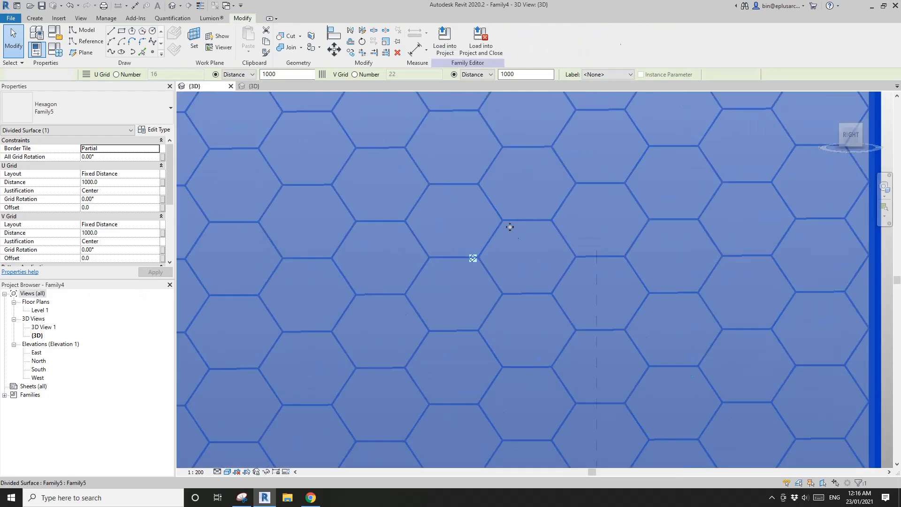
pyautogui.press('Escape')
# Step: Examine the shape and fit of the hexagon panels across the divided surface from different angles
pyautogui.scroll(-3, 510, 226)
pyautogui.keyDown('shift'); pyautogui.moveTo(510, 227); pyautogui.dragTo(533, 258, button='middle'); pyautogui.keyUp('shift')
pyautogui.scroll(2, 464, 212)
pyautogui.moveTo(483, 239); pyautogui.dragTo(535, 204, button='middle')
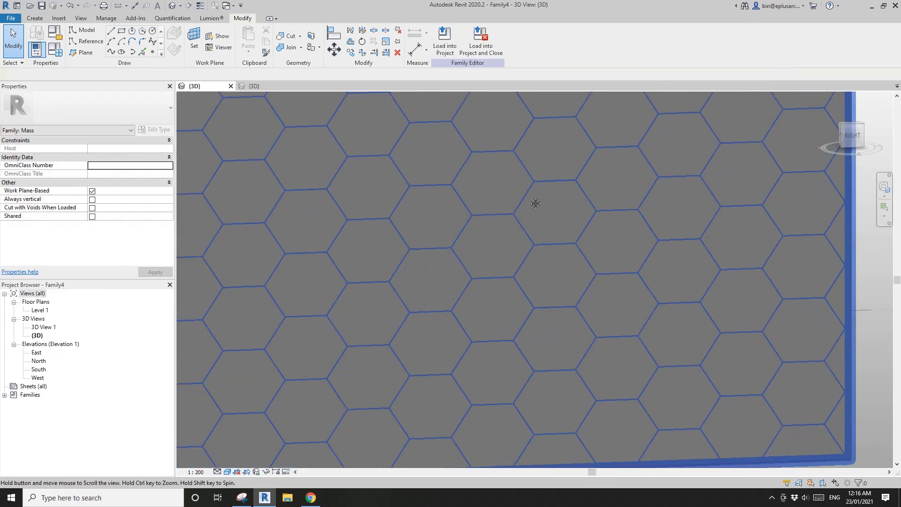
pyautogui.scroll(-2, 534, 225)
pyautogui.scroll(-1, 557, 251)
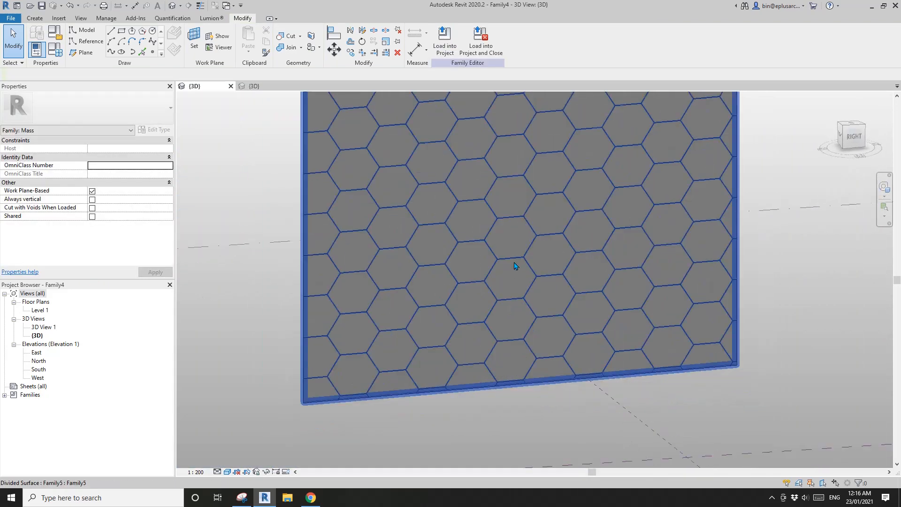
pyautogui.scroll(2, 513, 272)
# Step: Show the hexagon pattern lines of the divided surface together with its panel components
pyautogui.click(511, 229)
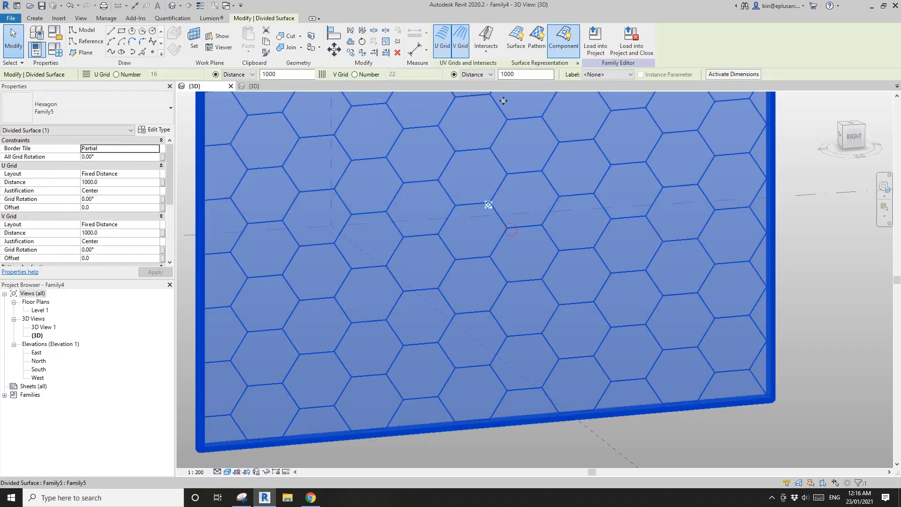
pyautogui.click(517, 43)
pyautogui.click(518, 42)
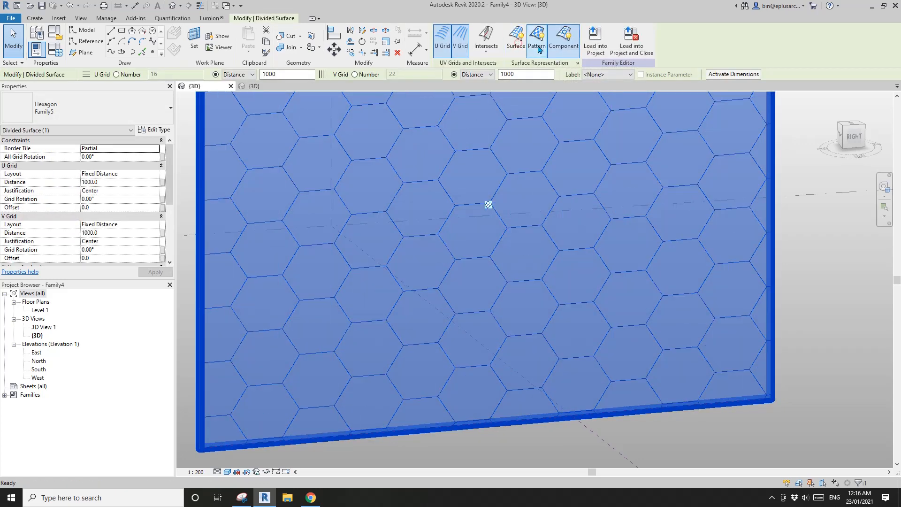
pyautogui.click(537, 47)
pyautogui.scroll(3, 472, 199)
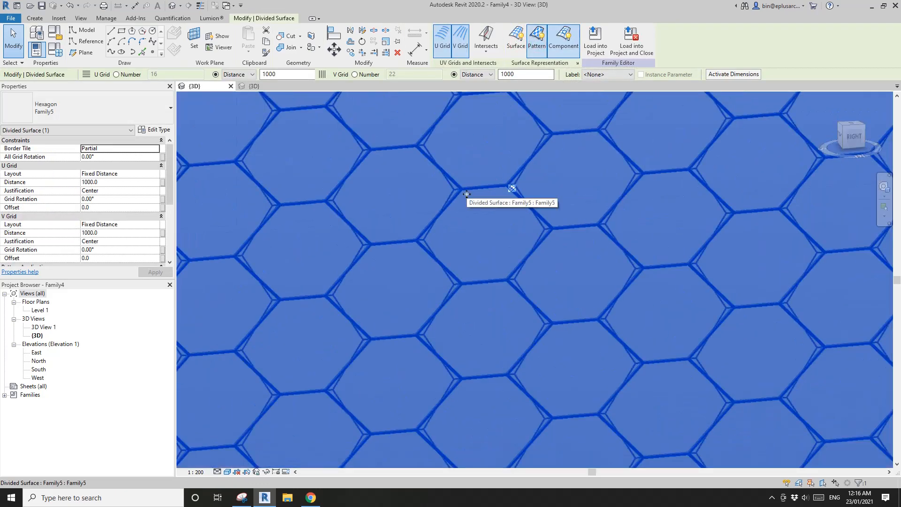
# Step: Hide the hexagon pattern lines of the divided surface so that only its panel components are displayed
pyautogui.click(537, 42)
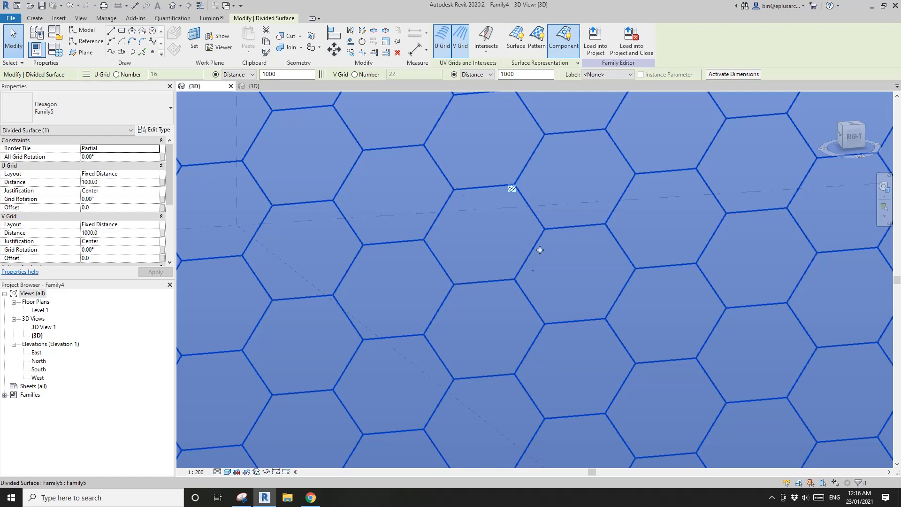
pyautogui.scroll(-4, 521, 199)
pyautogui.press('Escape')
pyautogui.scroll(-3, 553, 221)
pyautogui.moveTo(553, 221); pyautogui.dragTo(532, 239, button='middle')
pyautogui.scroll(1, 544, 219)
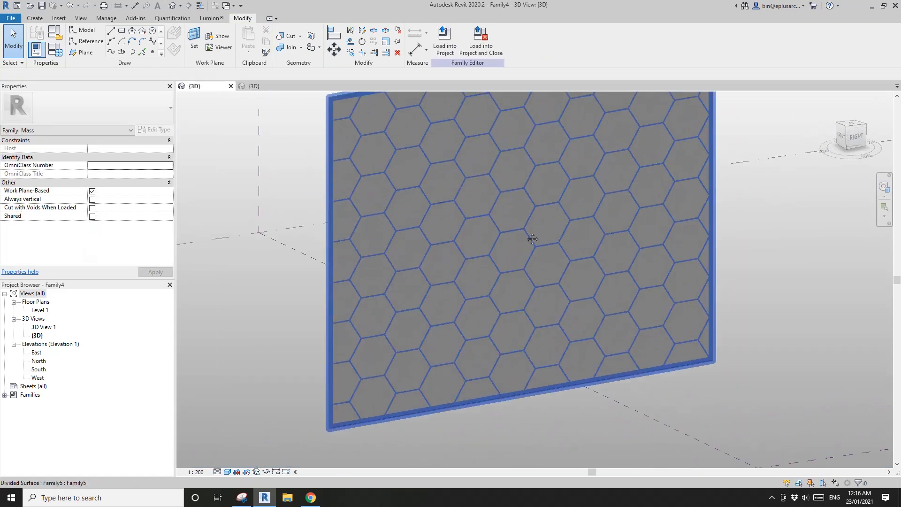
# Step: Set the V grid distance of the divided surface to 1100
pyautogui.click(491, 215)
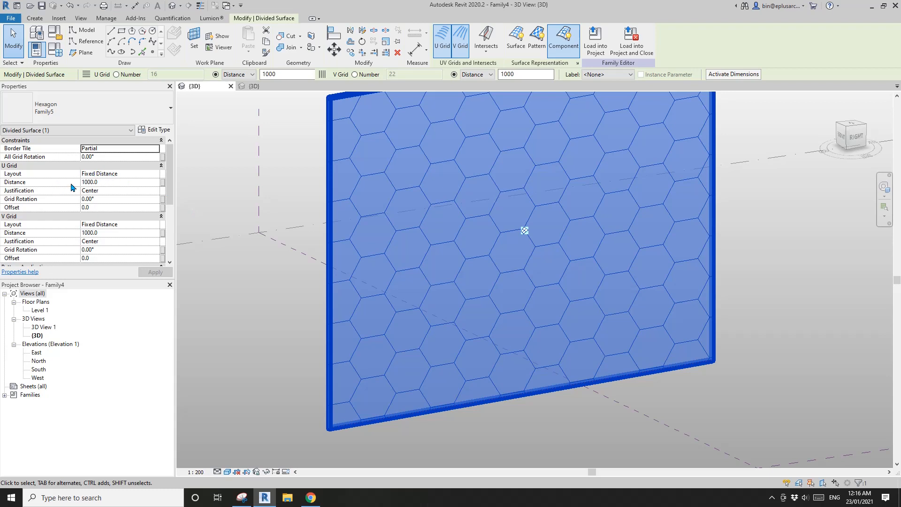
pyautogui.click(112, 233)
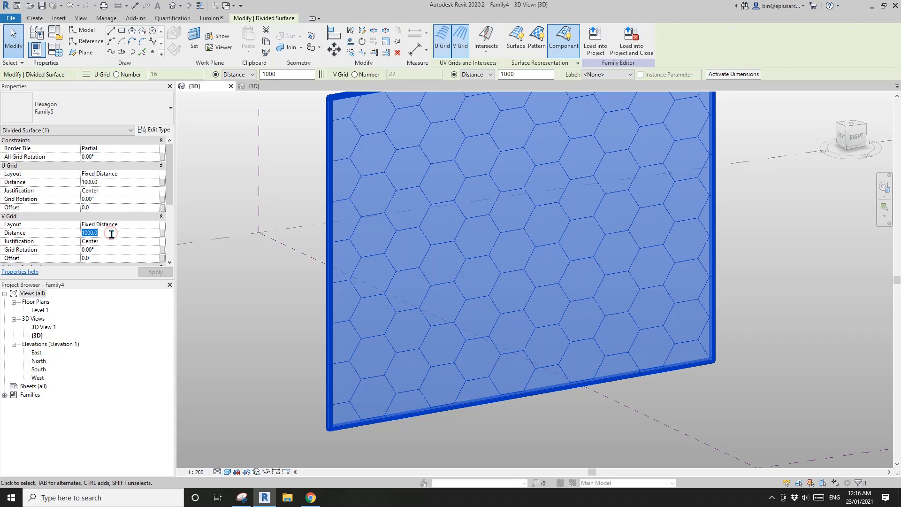
pyautogui.write('11')
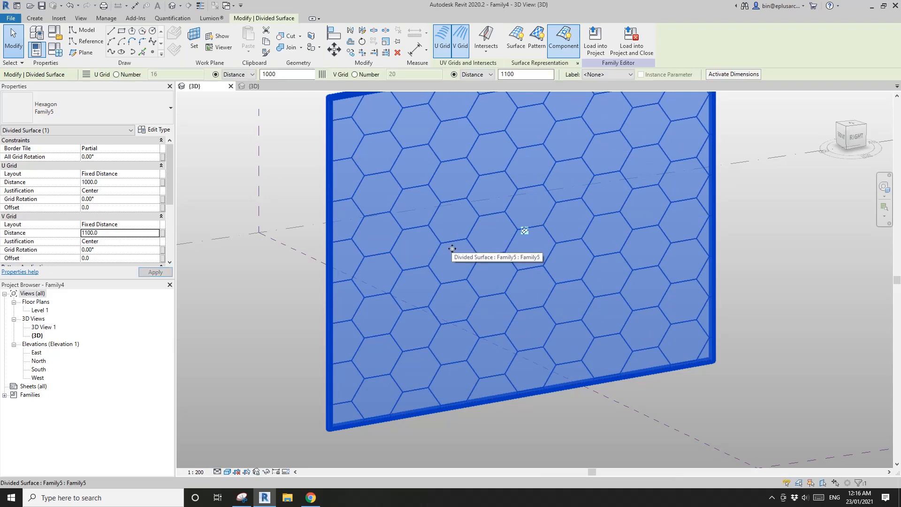
# Step: Set the V grid distance of the divided surface to 900 and check the hexagons' proportions
pyautogui.click(116, 235)
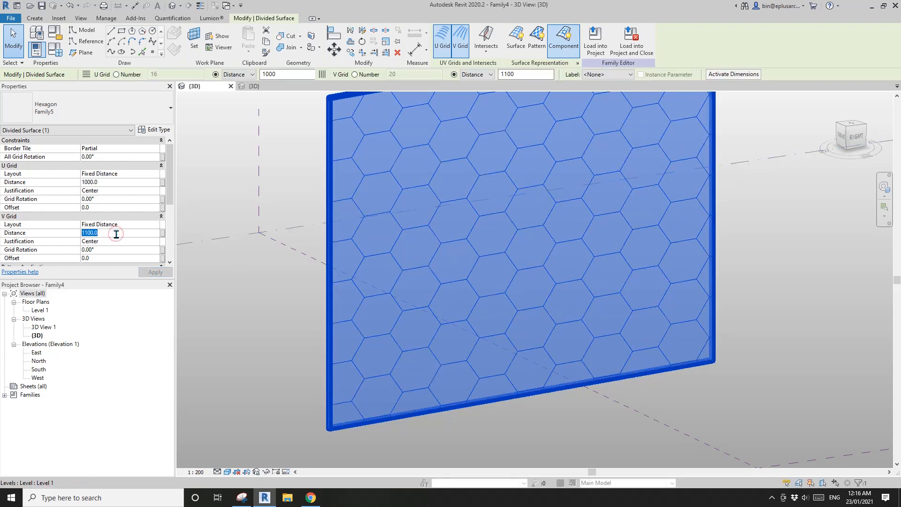
pyautogui.write('900')
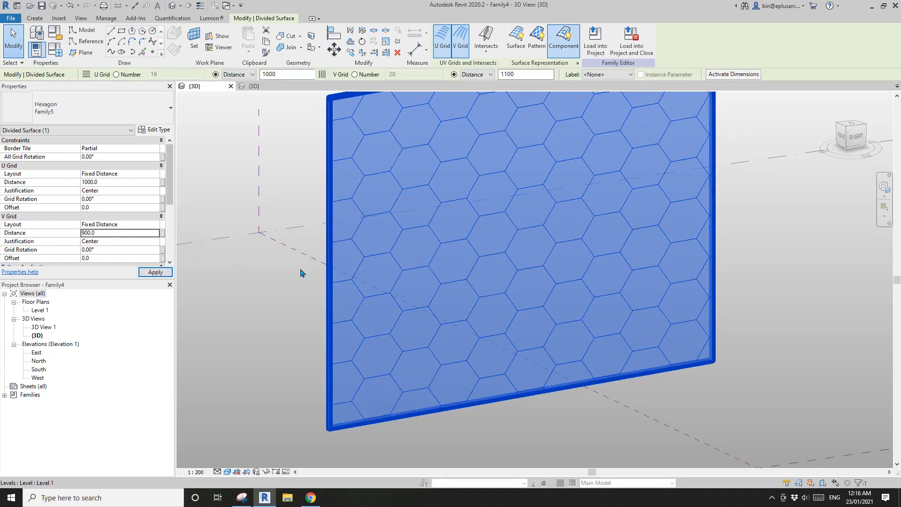
pyautogui.keyDown('shift'); pyautogui.moveTo(485, 261); pyautogui.dragTo(427, 253, button='middle'); pyautogui.keyUp('shift')
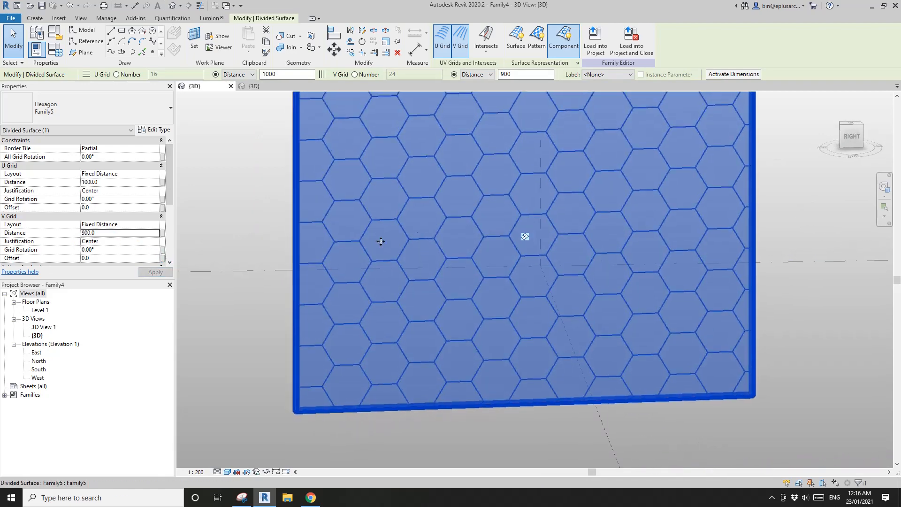
pyautogui.scroll(2, 378, 242)
pyautogui.press('Escape')
pyautogui.click(403, 223)
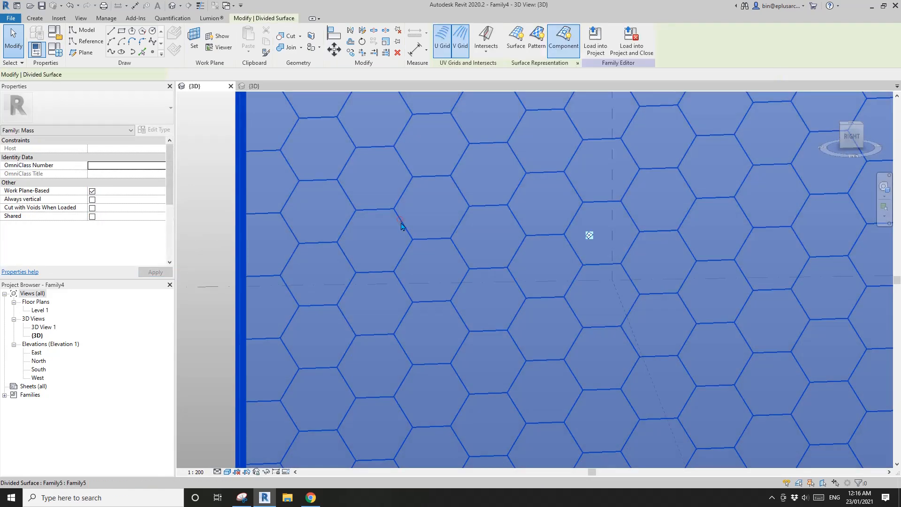
pyautogui.moveTo(449, 229); pyautogui.dragTo(416, 209, button='middle')
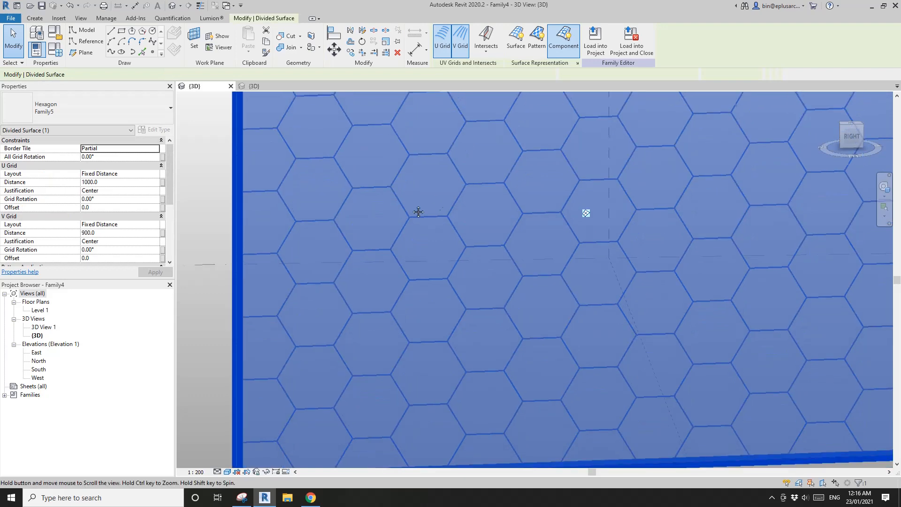
# Step: Link the V grid distance of the divided surface to a new instance family parameter named x
pyautogui.click(163, 233)
pyautogui.click(245, 243)
pyautogui.write('x')
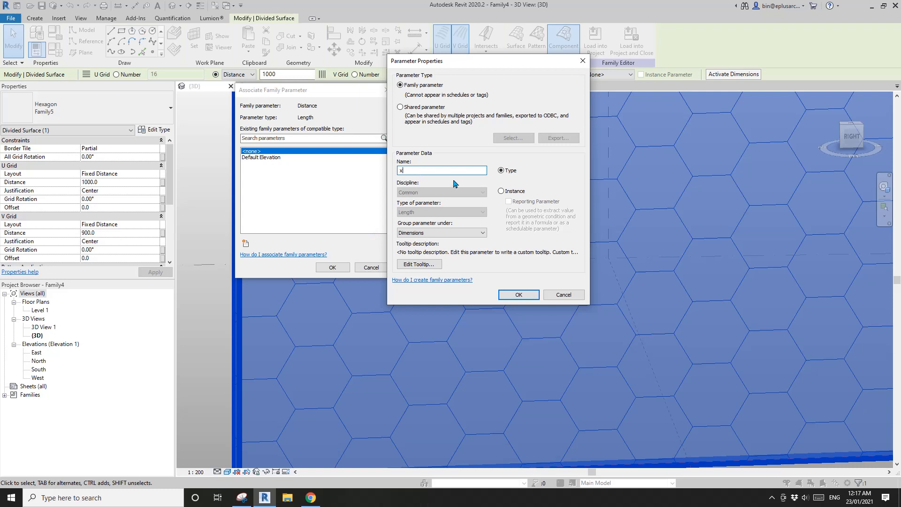
pyautogui.click(505, 191)
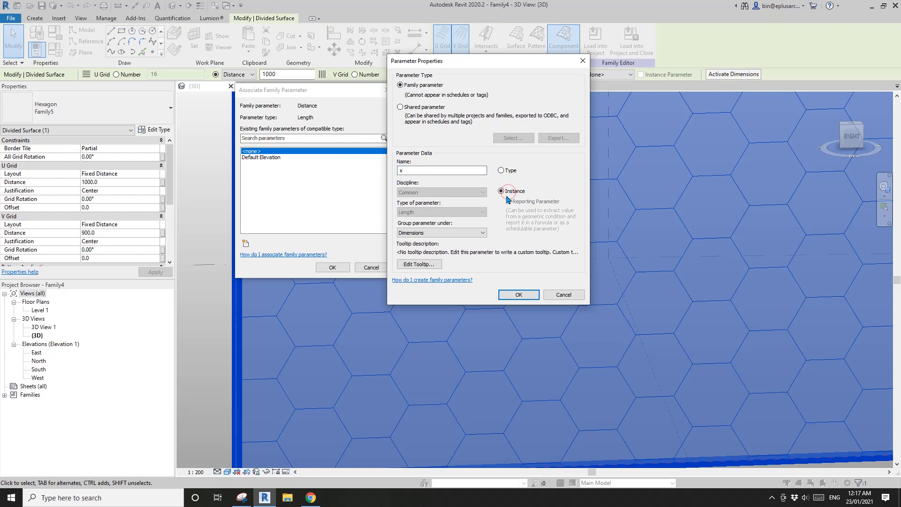
pyautogui.click(518, 295)
pyautogui.click(329, 267)
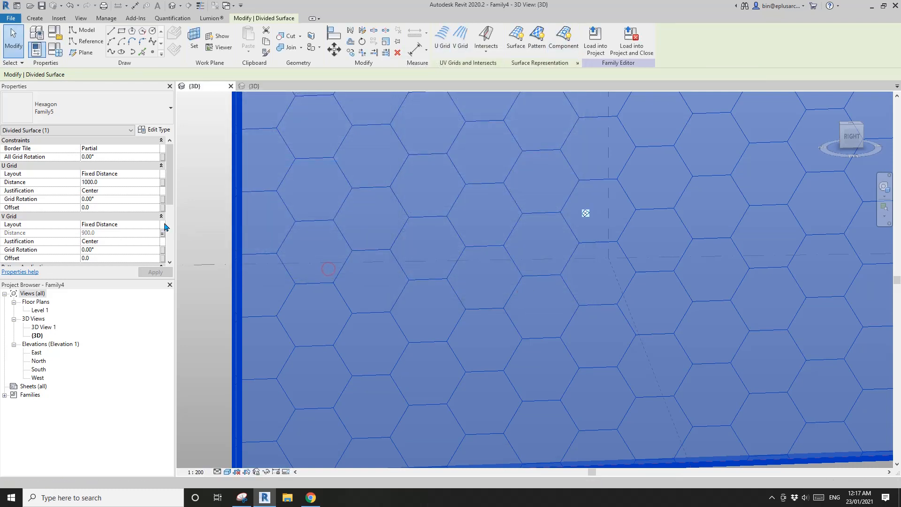
# Step: Link the U grid distance of the divided surface to a new instance family parameter named y
pyautogui.click(163, 187)
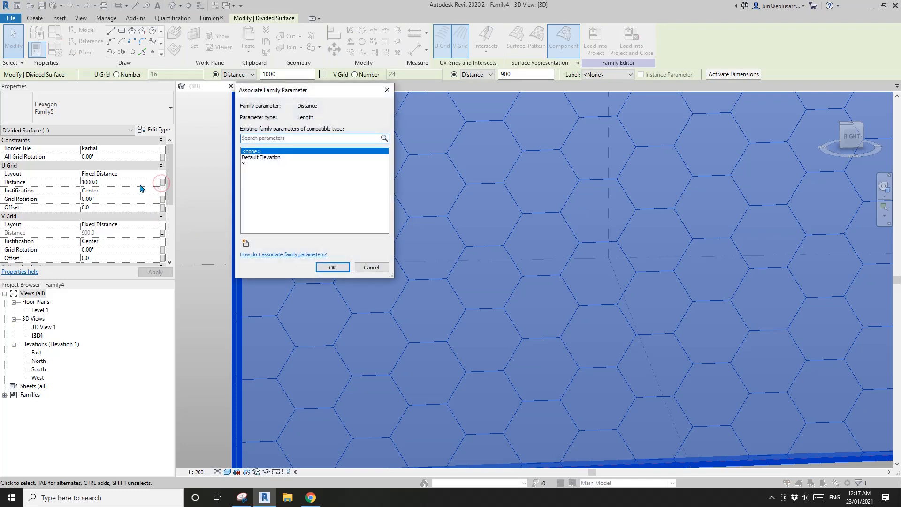
pyautogui.click(245, 243)
pyautogui.write('y')
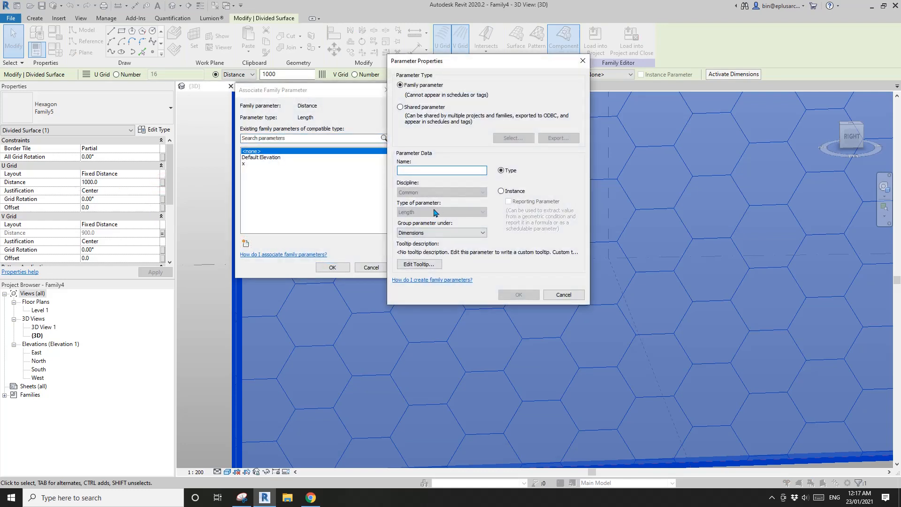
pyautogui.click(501, 191)
pyautogui.click(518, 294)
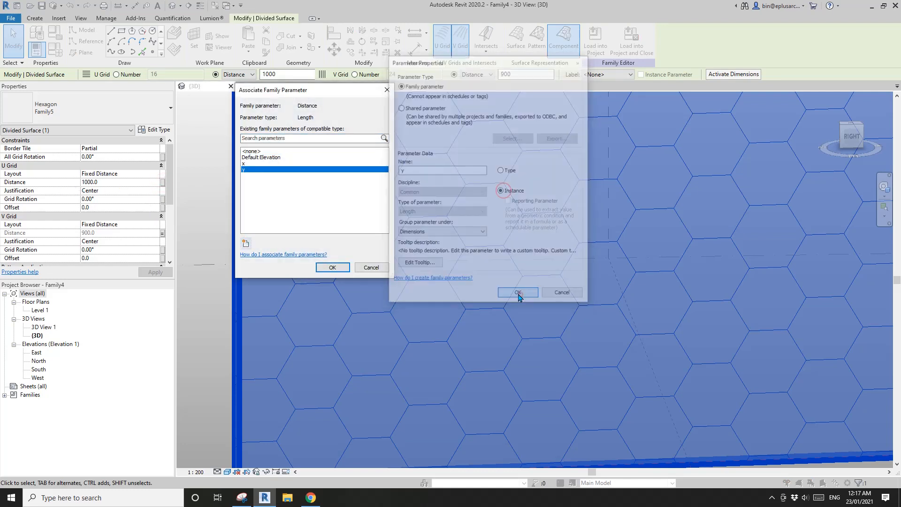
pyautogui.click(332, 265)
# Step: Consult the handwritten derivation and give the family parameter y the formula 2 * sqrt(3) / 3 * x
pyautogui.scroll(2, 420, 232)
pyautogui.click(55, 49)
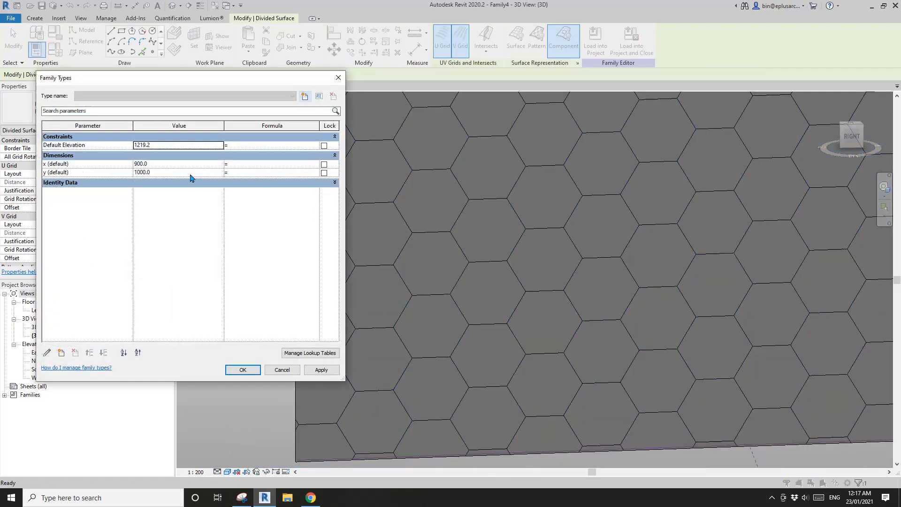
pyautogui.click(233, 172)
pyautogui.click(242, 497)
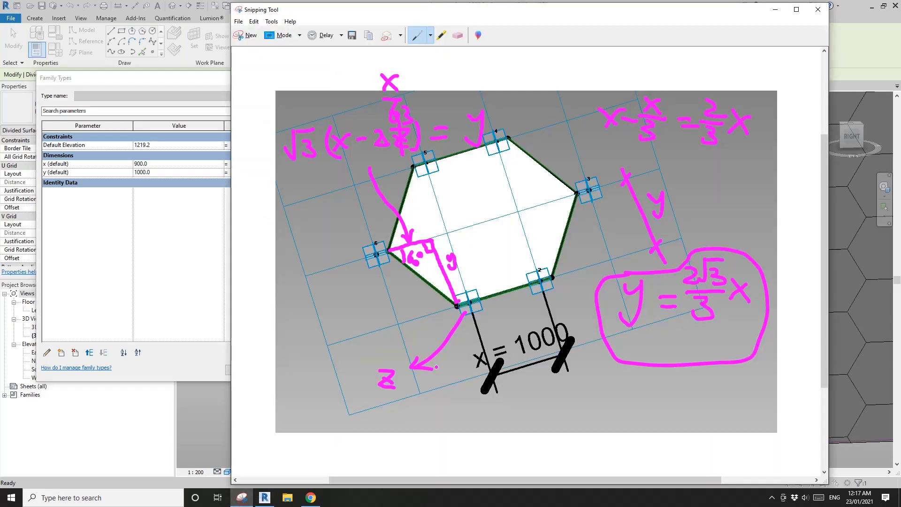
pyautogui.click(199, 172)
pyautogui.click(256, 173)
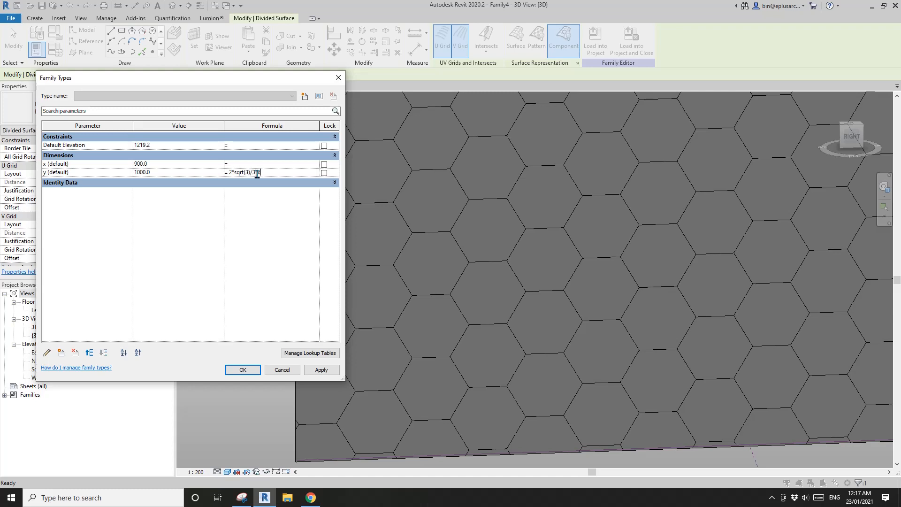
pyautogui.click(329, 370)
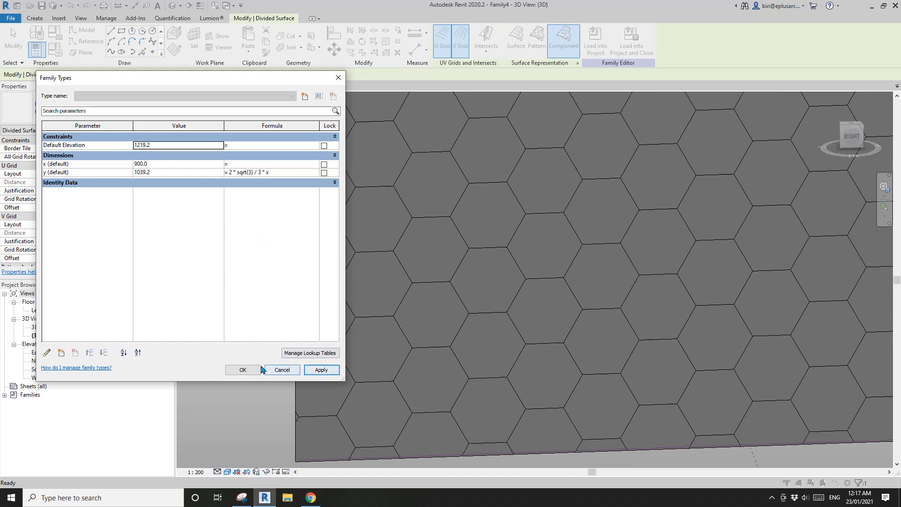
pyautogui.click(243, 369)
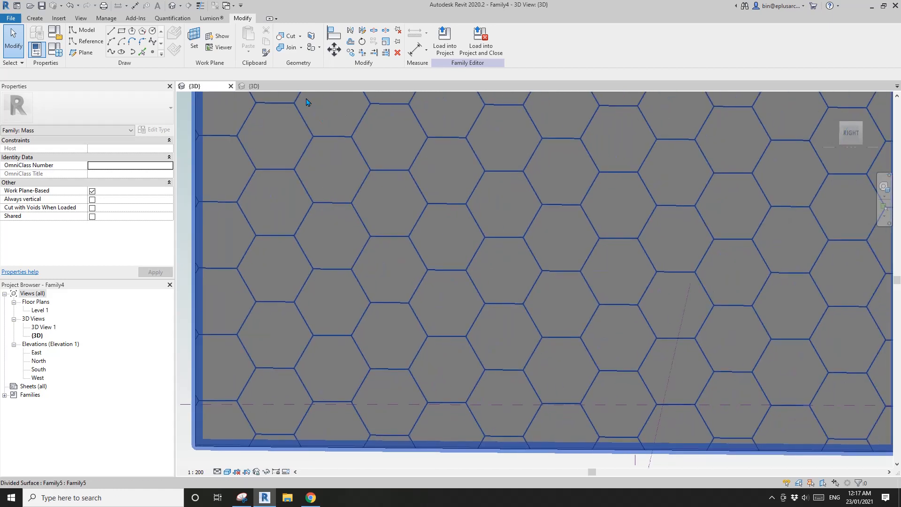
# Step: Trace adjoining hexagon panel edges with model lines to compare their lengths
pyautogui.click(111, 31)
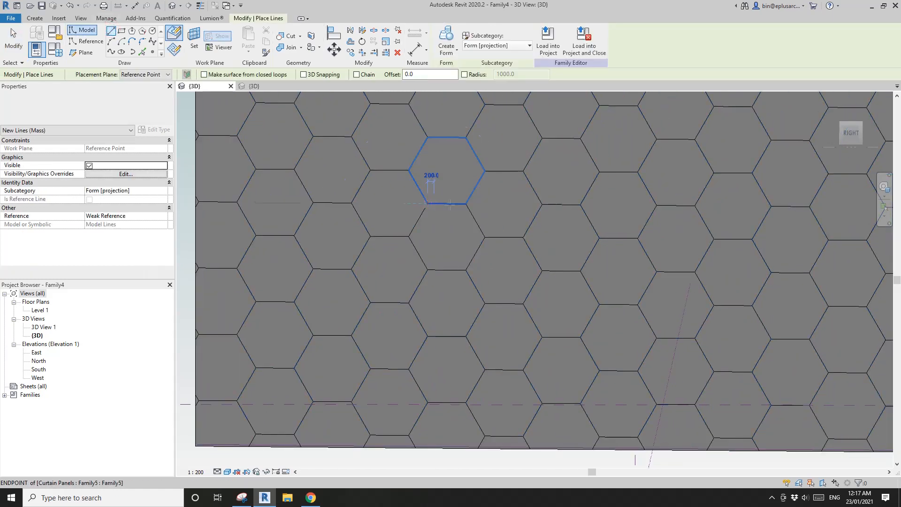
pyautogui.click(427, 204)
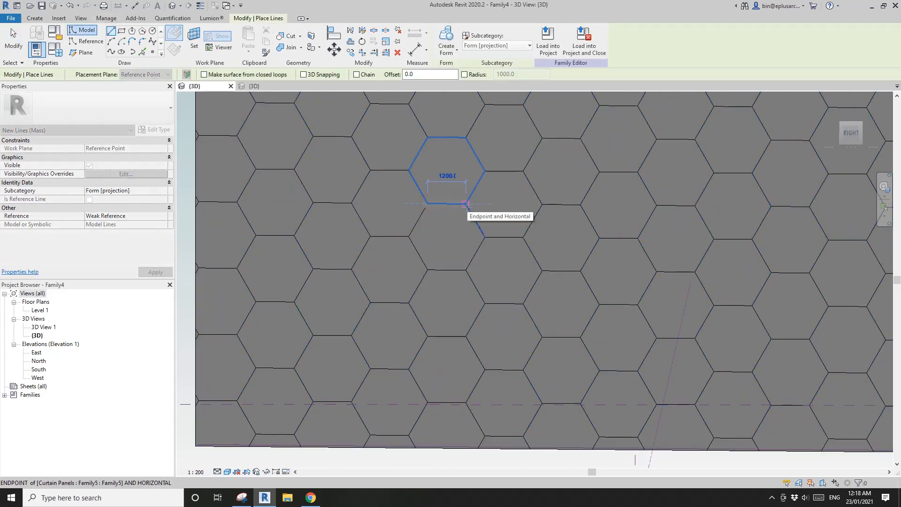
pyautogui.click(466, 203)
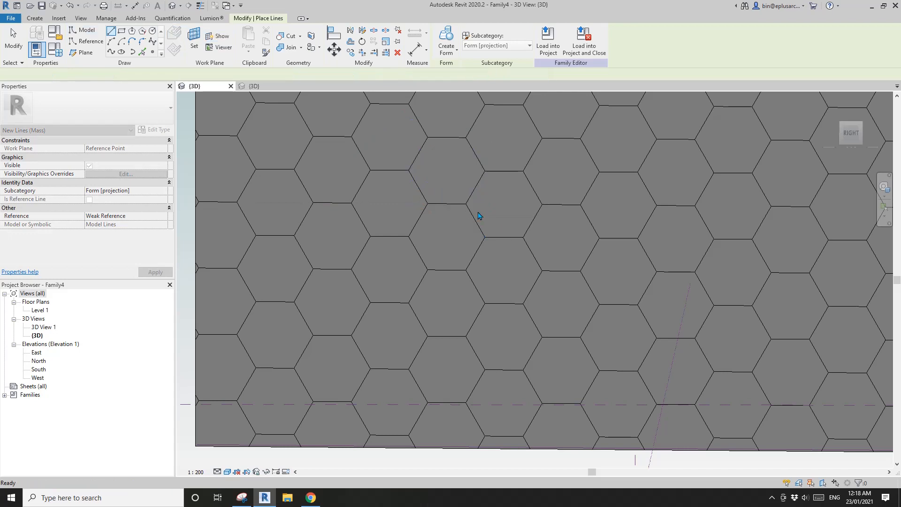
pyautogui.click(486, 238)
pyautogui.click(485, 238)
pyautogui.click(466, 270)
pyautogui.click(485, 237)
pyautogui.press('Escape')
pyautogui.press('Escape')
pyautogui.scroll(-2, 480, 230)
pyautogui.moveTo(480, 231); pyautogui.dragTo(477, 225, button='middle')
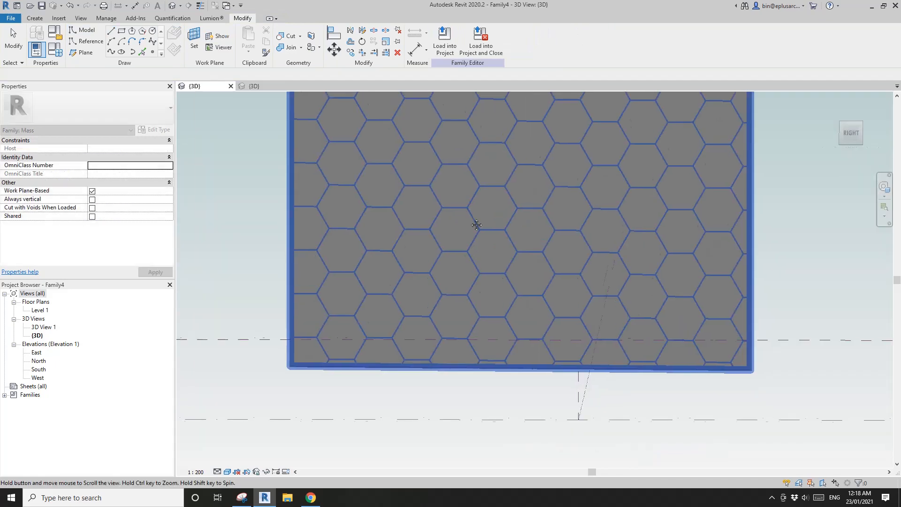
# Step: Examine the regularity of the hexagon tiling and its U and V grid settings on the divided surface
pyautogui.click(432, 214)
pyautogui.scroll(3, 427, 213)
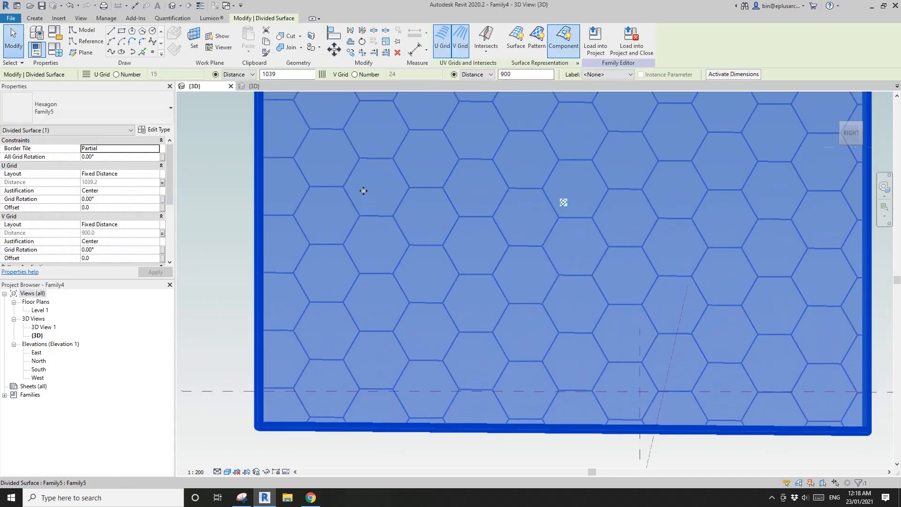
pyautogui.keyDown('shift'); pyautogui.moveTo(427, 224); pyautogui.dragTo(483, 310, button='middle'); pyautogui.keyUp('shift')
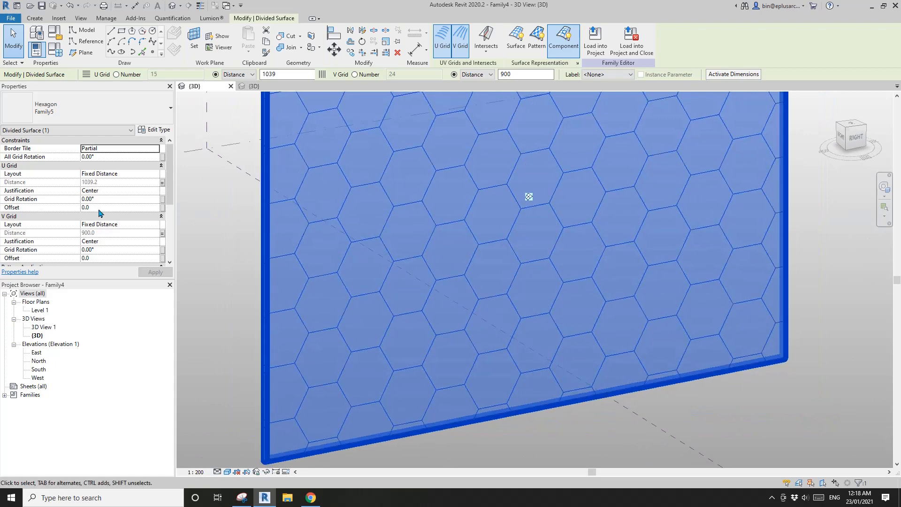
pyautogui.scroll(-3, 101, 197)
pyautogui.scroll(3, 99, 190)
pyautogui.keyDown('shift'); pyautogui.moveTo(306, 209); pyautogui.dragTo(261, 205, button='middle'); pyautogui.keyUp('shift')
pyautogui.scroll(-3, 99, 198)
pyautogui.scroll(2, 443, 215)
pyautogui.moveTo(443, 216); pyautogui.dragTo(414, 215, button='middle')
pyautogui.press('Escape')
pyautogui.scroll(-1, 458, 215)
pyautogui.scroll(-1, 414, 215)
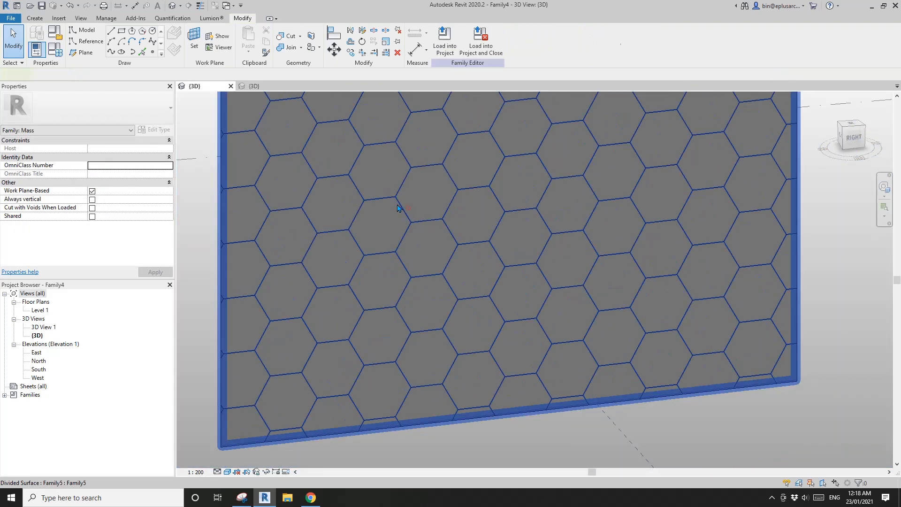
pyautogui.click(399, 206)
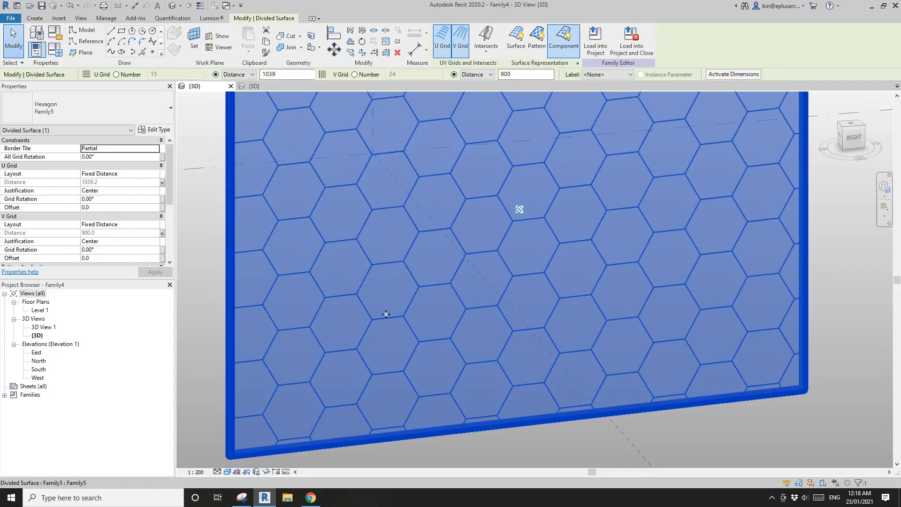
pyautogui.moveTo(385, 314); pyautogui.dragTo(384, 320, button='middle')
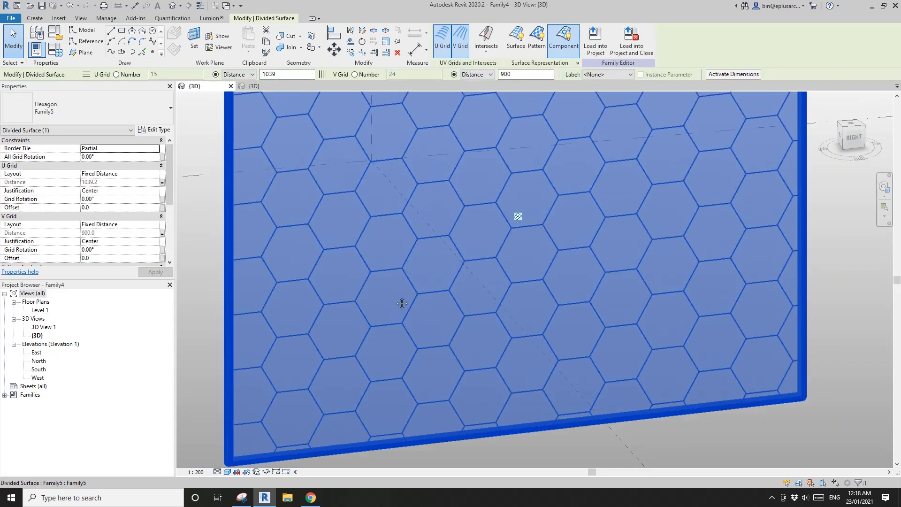
# Step: Switch to the Snipping Tool sketch and handwrite the edge length x + 2 × z with z as x/6, circling the result 4/3 x
pyautogui.click(245, 500)
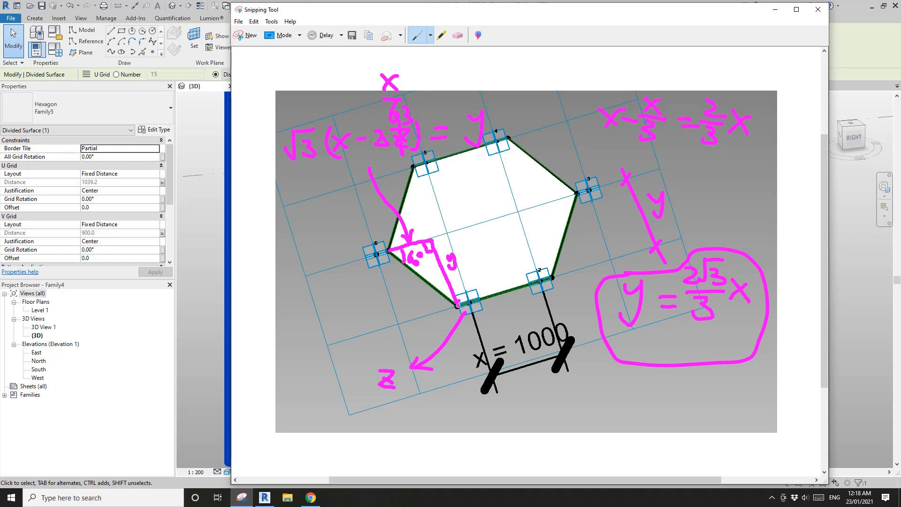
pyautogui.moveTo(538, 408)
pyautogui.mouseDown()
pyautogui.moveTo(519, 426)
pyautogui.moveTo(555, 427)
pyautogui.moveTo(570, 411)
pyautogui.moveTo(586, 425)
pyautogui.moveTo(631, 416)
pyautogui.mouseUp()
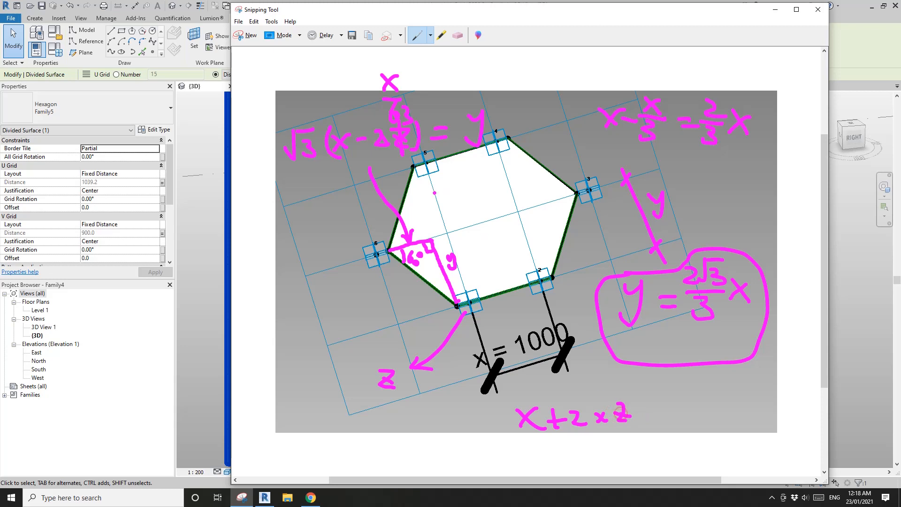
pyautogui.moveTo(536, 443)
pyautogui.mouseDown()
pyautogui.moveTo(558, 456)
pyautogui.moveTo(539, 456)
pyautogui.mouseUp()
pyautogui.moveTo(648, 410)
pyautogui.mouseDown()
pyautogui.moveTo(639, 390)
pyautogui.moveTo(641, 412)
pyautogui.mouseUp()
pyautogui.moveTo(574, 415); pyautogui.dragTo(588, 411)
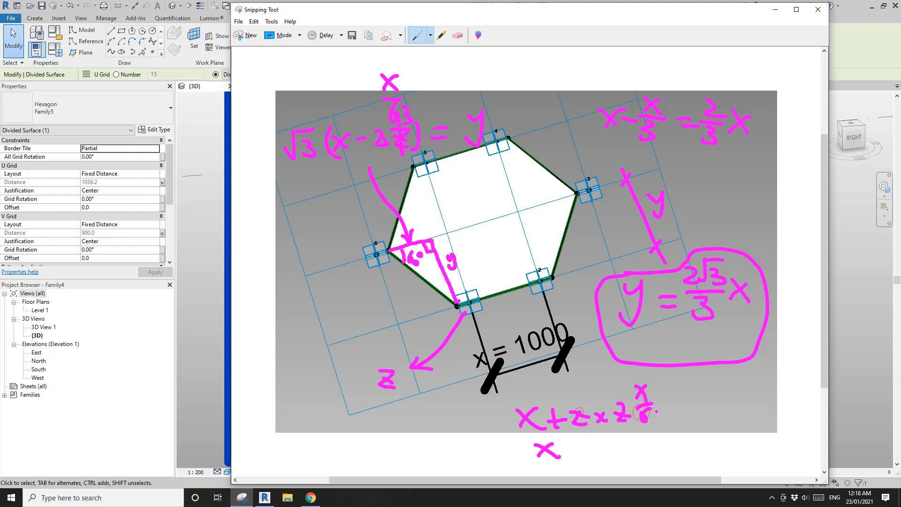
pyautogui.moveTo(651, 409)
pyautogui.mouseDown()
pyautogui.moveTo(653, 425)
pyautogui.moveTo(705, 428)
pyautogui.moveTo(693, 432)
pyautogui.mouseUp()
pyautogui.moveTo(682, 404)
pyautogui.mouseDown()
pyautogui.moveTo(698, 403)
pyautogui.moveTo(684, 389)
pyautogui.moveTo(701, 391)
pyautogui.mouseUp()
pyautogui.moveTo(697, 382)
pyautogui.mouseDown()
pyautogui.moveTo(707, 412)
pyautogui.moveTo(731, 413)
pyautogui.mouseUp()
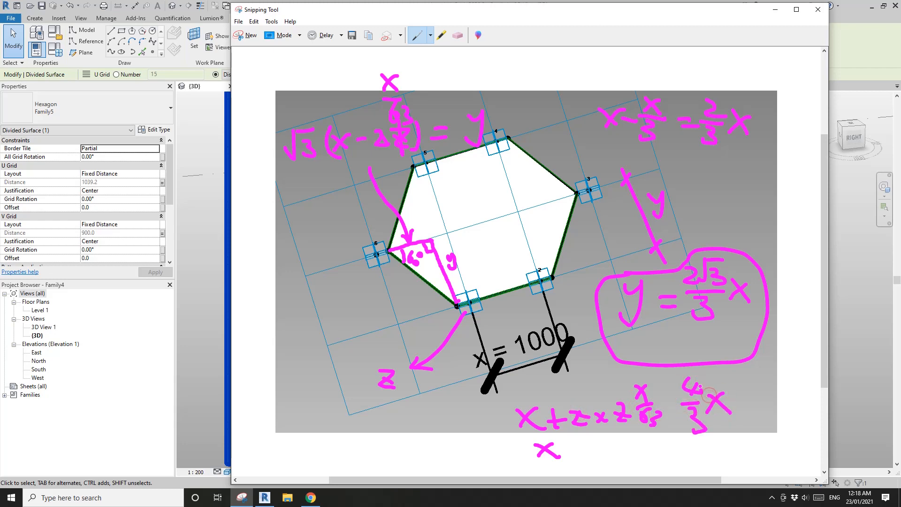
pyautogui.moveTo(692, 374)
pyautogui.mouseDown()
pyautogui.moveTo(676, 425)
pyautogui.moveTo(731, 390)
pyautogui.moveTo(694, 375)
pyautogui.mouseUp()
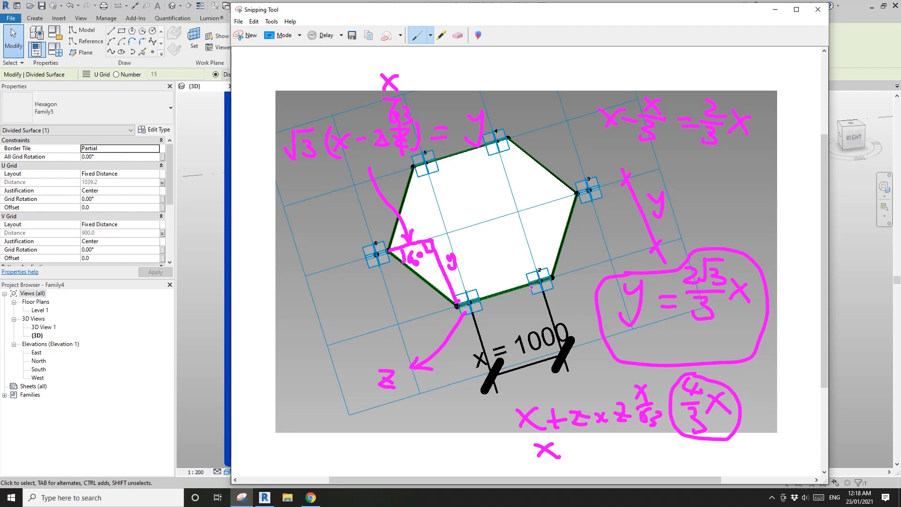
# Step: Return to Revit and add an instance family parameter named Edge Length, of type Length, grouped under Dimensions
pyautogui.click(197, 201)
pyautogui.click(55, 49)
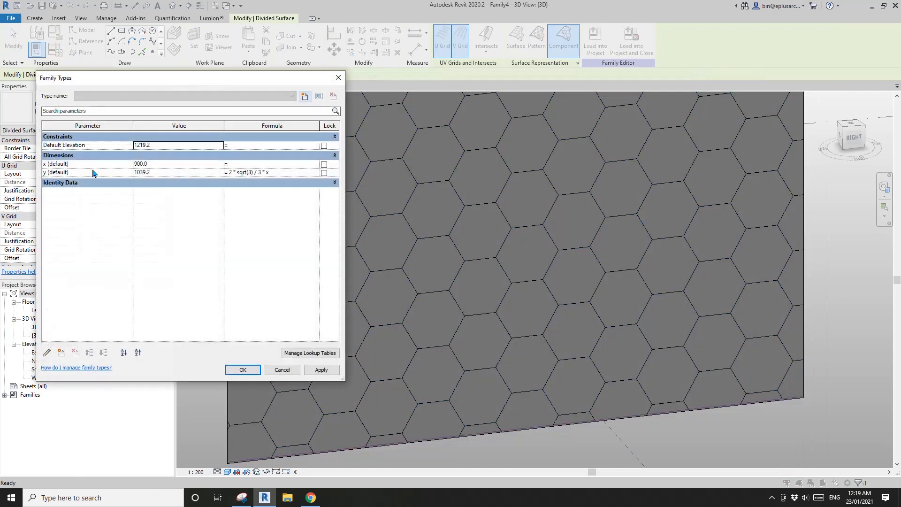
pyautogui.click(61, 352)
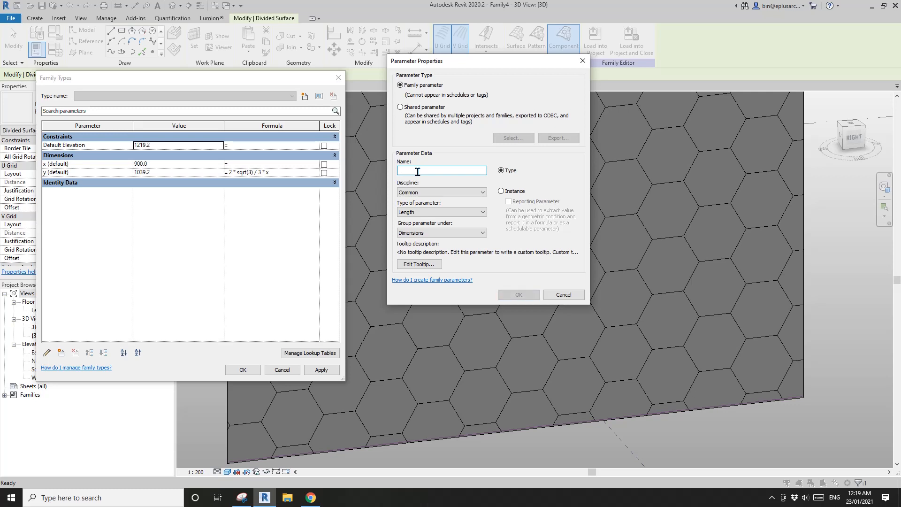
pyautogui.write('Edge Length')
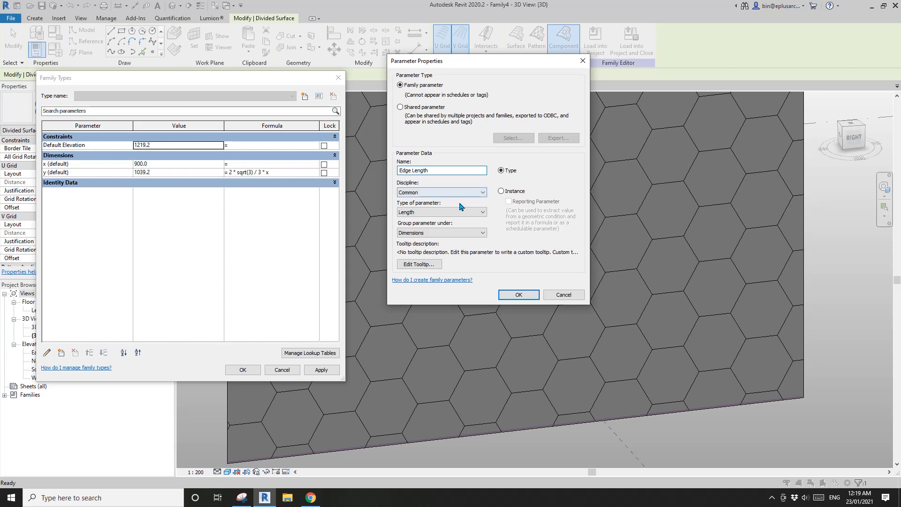
pyautogui.click(505, 193)
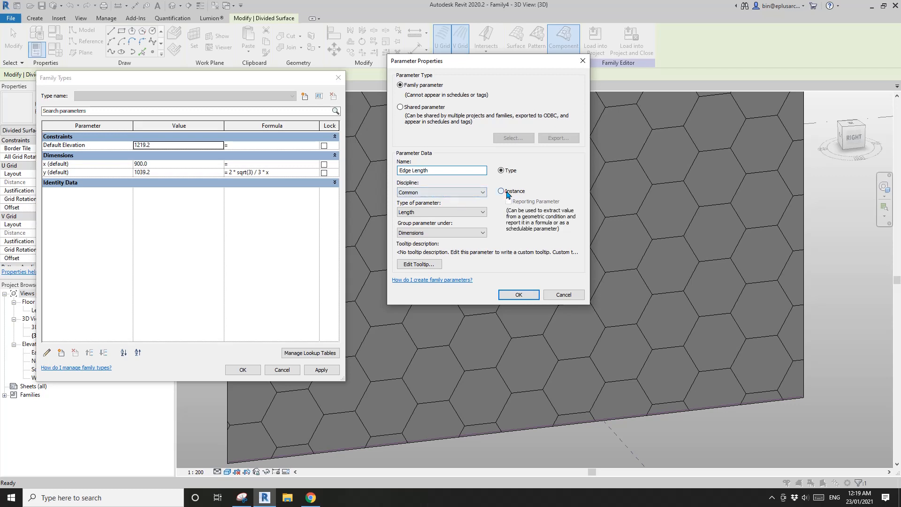
pyautogui.click(518, 294)
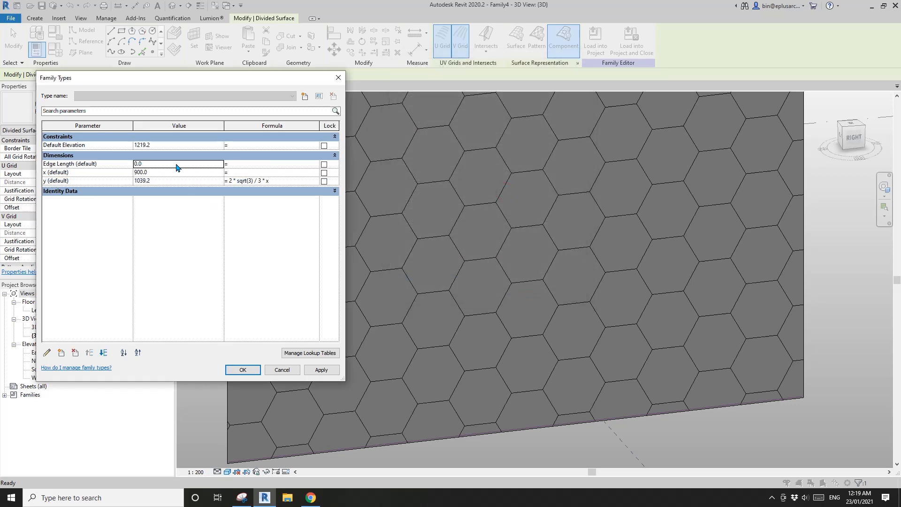
# Step: Give the Edge Length parameter the formula 4 / 3 * x and apply it to the family
pyautogui.click(244, 165)
pyautogui.write('4/3*x')
pyautogui.press('Return')
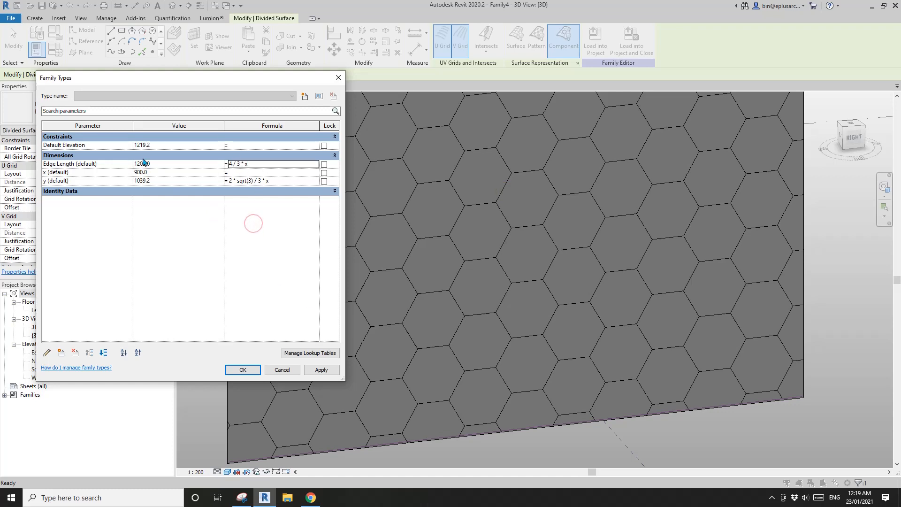
pyautogui.click(321, 370)
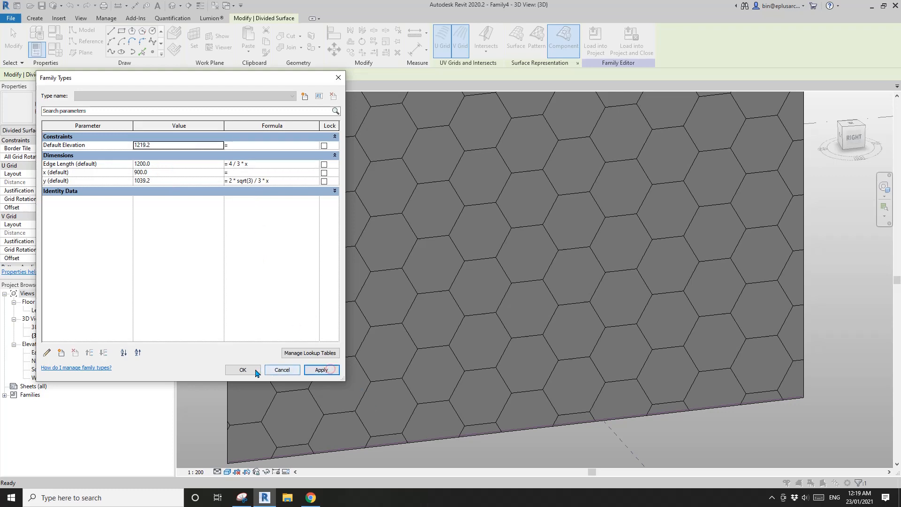
pyautogui.click(243, 369)
# Step: Examine the divided surface's instance and type properties, including its U and V grid and pattern application settings
pyautogui.scroll(-2, 391, 322)
pyautogui.moveTo(416, 316); pyautogui.dragTo(464, 300, button='middle')
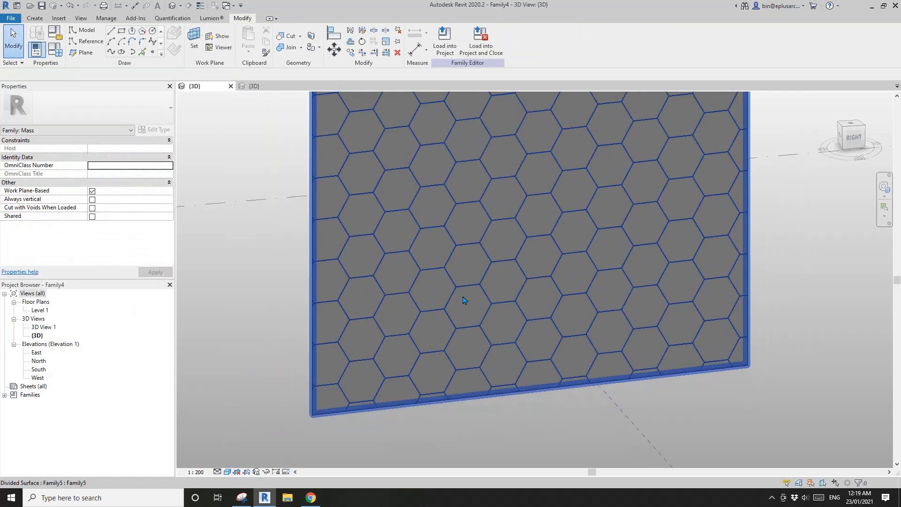
pyautogui.click(479, 247)
pyautogui.scroll(-4, 93, 234)
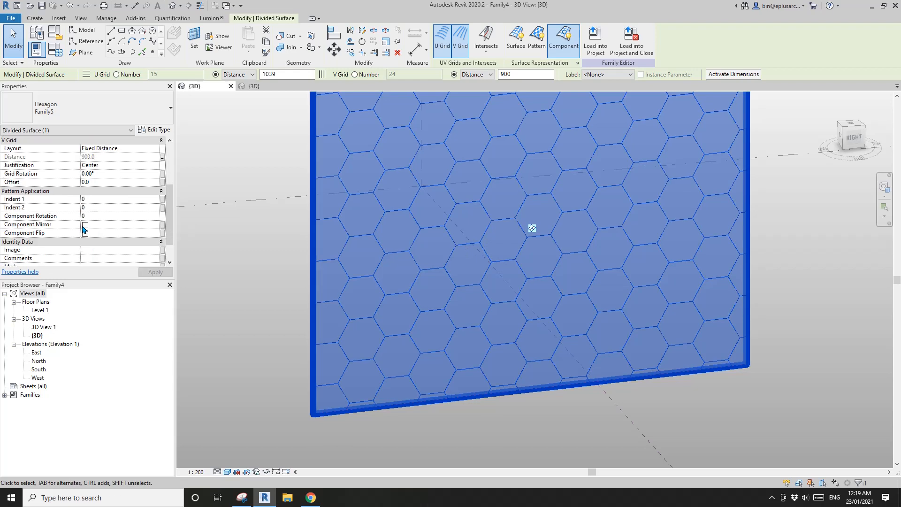
pyautogui.scroll(4, 99, 237)
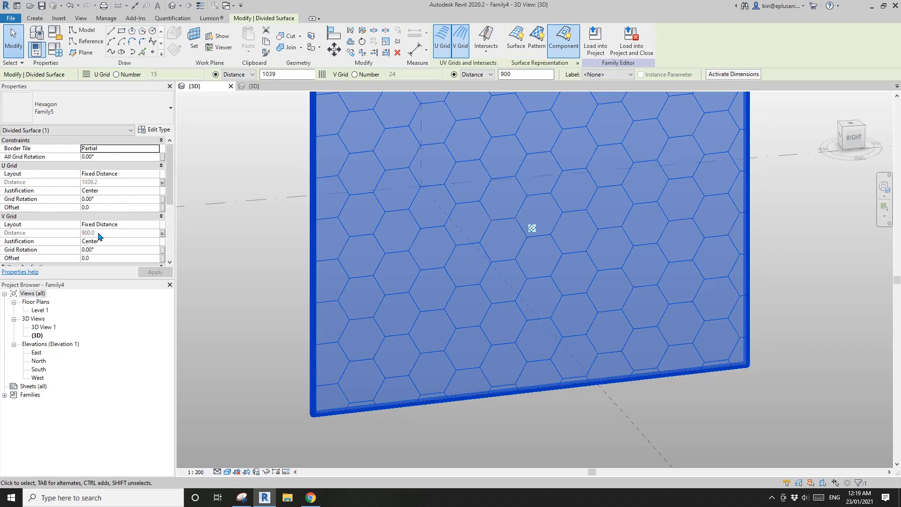
pyautogui.scroll(-4, 98, 237)
pyautogui.scroll(4, 103, 236)
pyautogui.click(152, 130)
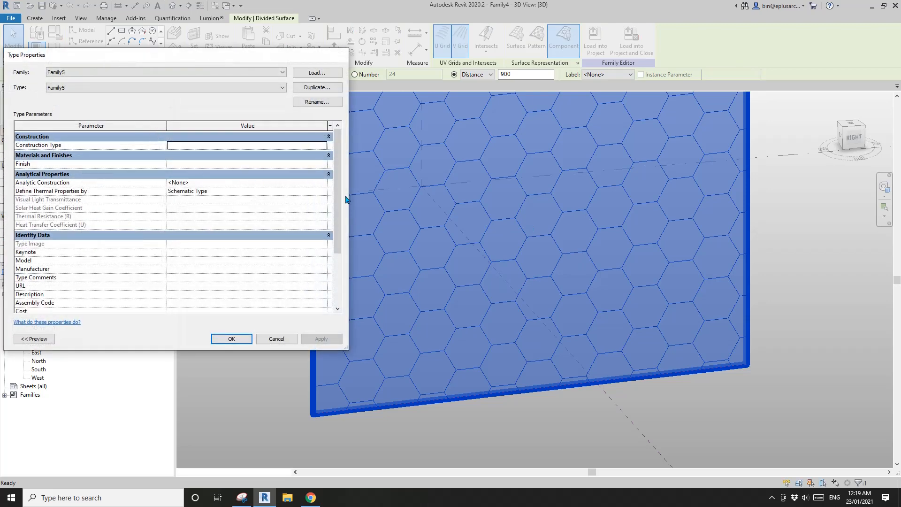
pyautogui.press('Escape')
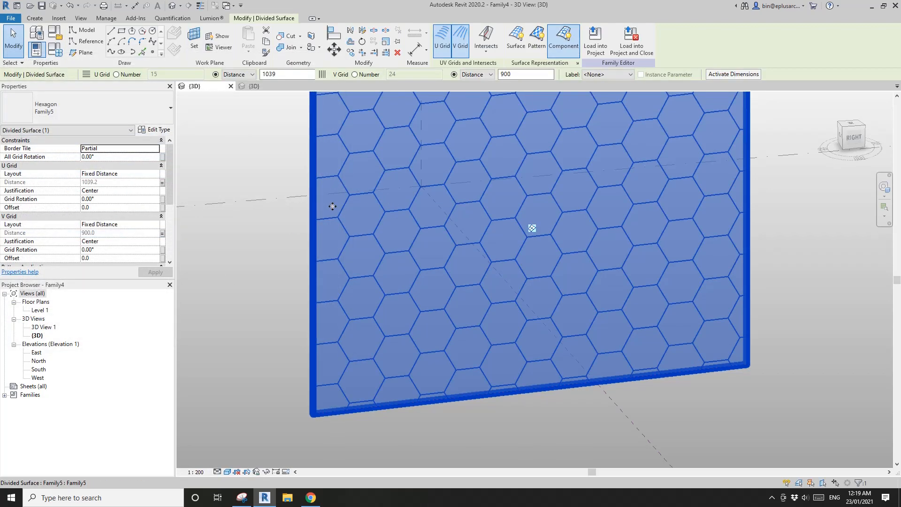
pyautogui.scroll(-5, 132, 214)
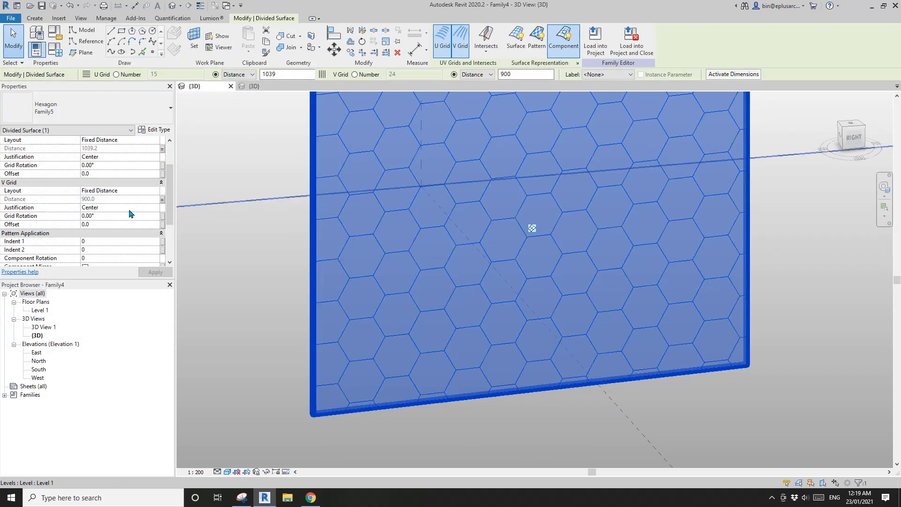
pyautogui.scroll(4, 131, 214)
pyautogui.scroll(2, 131, 214)
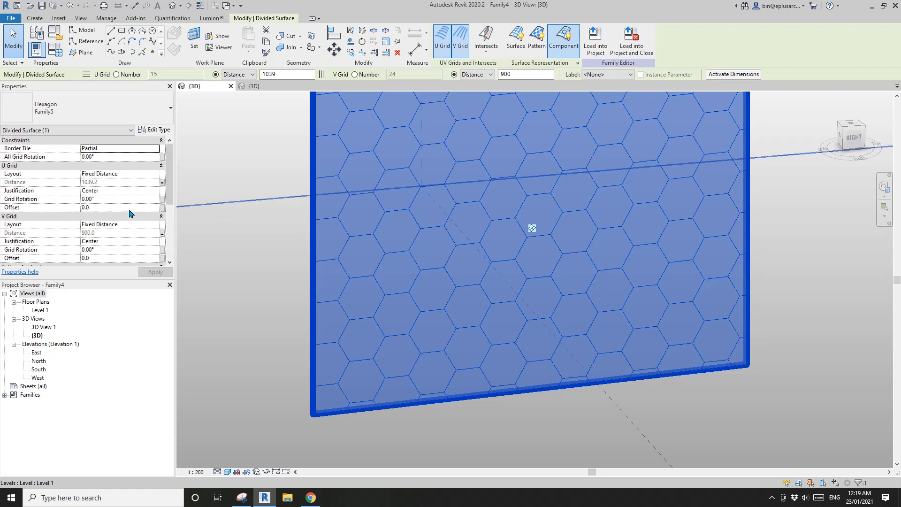
pyautogui.scroll(-4, 131, 214)
pyautogui.scroll(4, 132, 214)
pyautogui.scroll(-4, 131, 214)
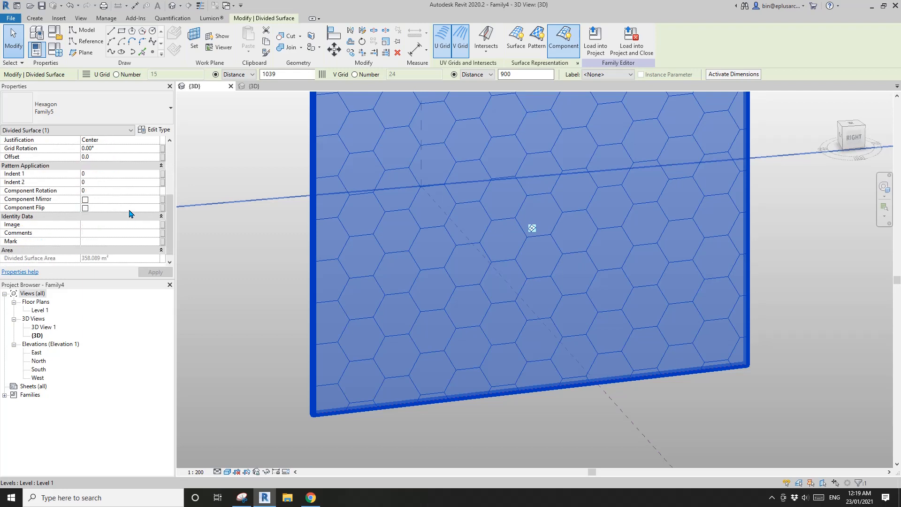
pyautogui.scroll(4, 132, 214)
pyautogui.click(217, 209)
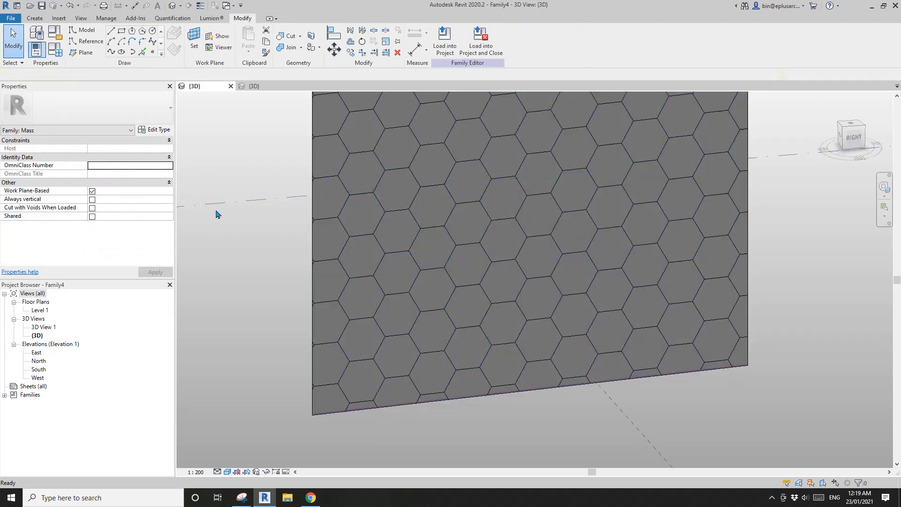
pyautogui.click(392, 237)
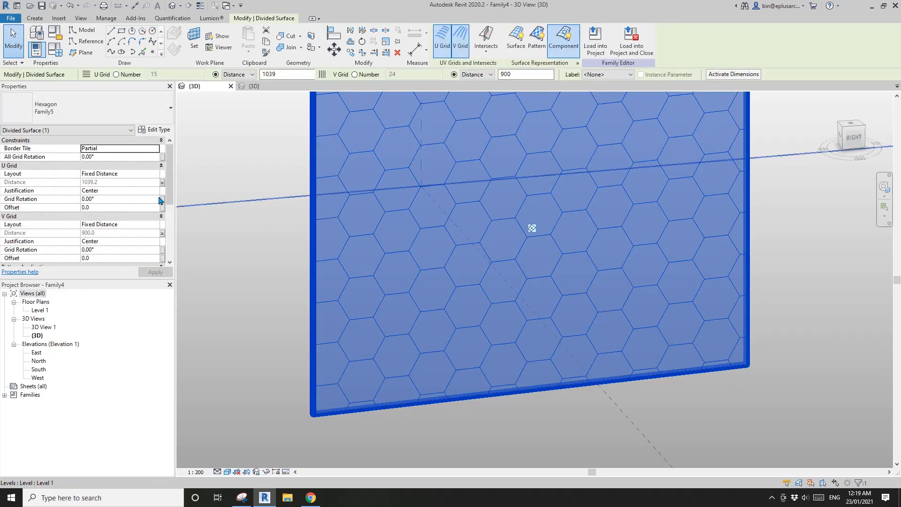
pyautogui.press('Escape')
# Step: Set the family parameter x to 1000 and apply it to the hexagon tiling
pyautogui.moveTo(263, 185); pyautogui.dragTo(320, 193, button='middle')
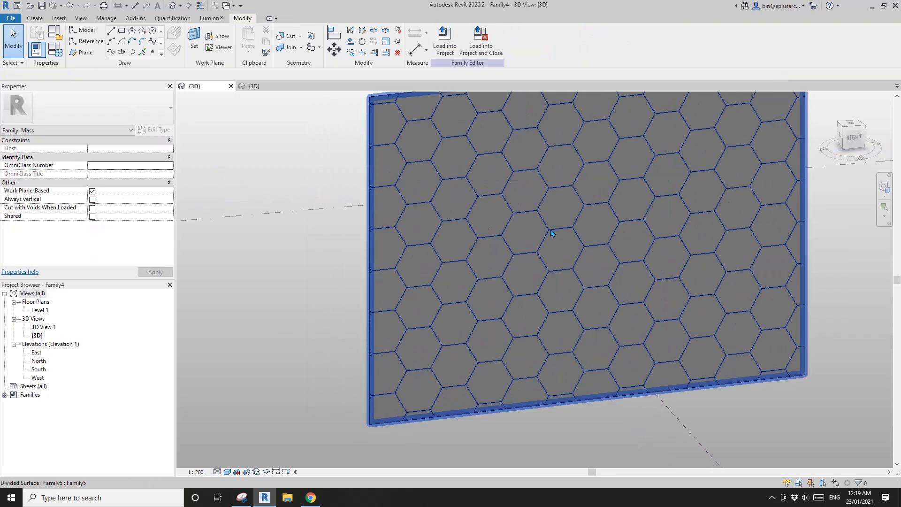
pyautogui.moveTo(454, 249); pyautogui.dragTo(450, 257, button='middle')
pyautogui.click(55, 49)
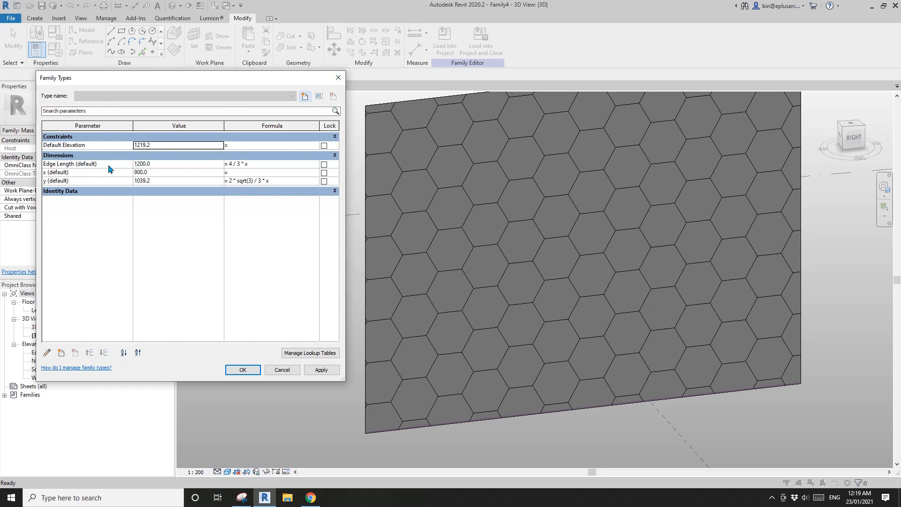
pyautogui.click(161, 172)
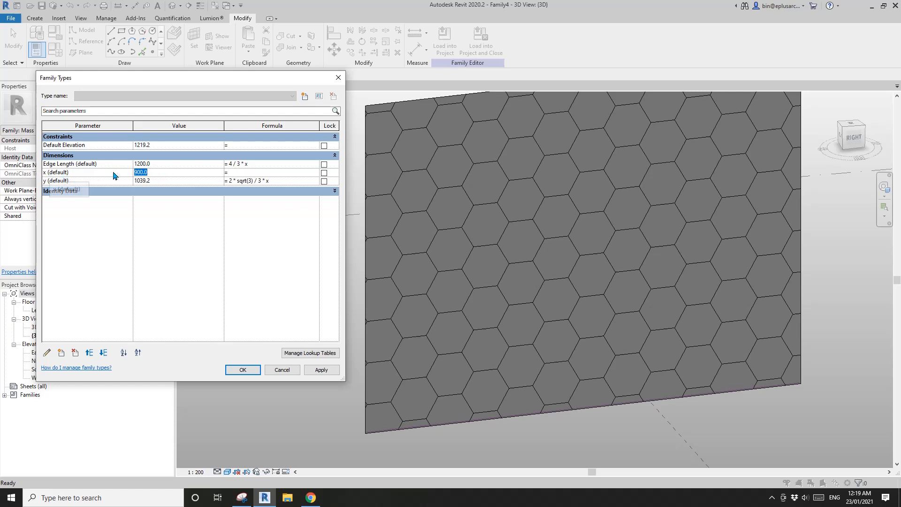
pyautogui.write('10')
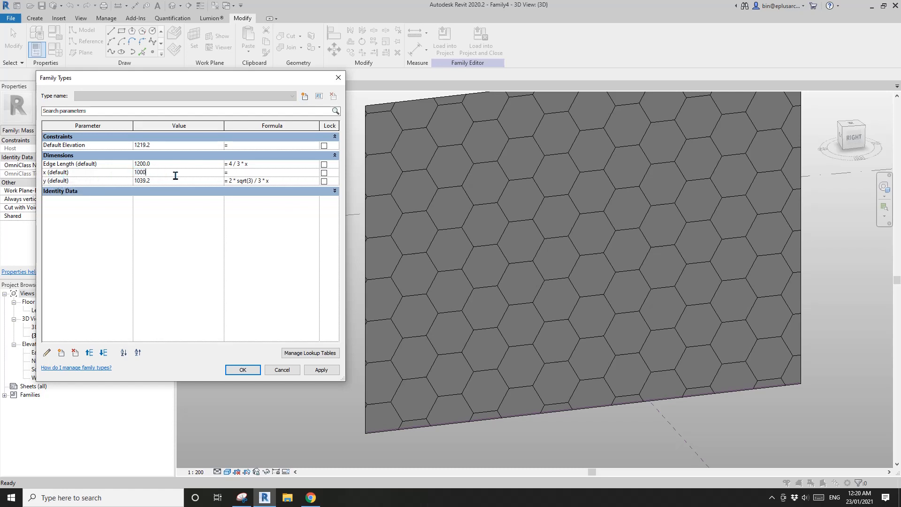
pyautogui.click(317, 370)
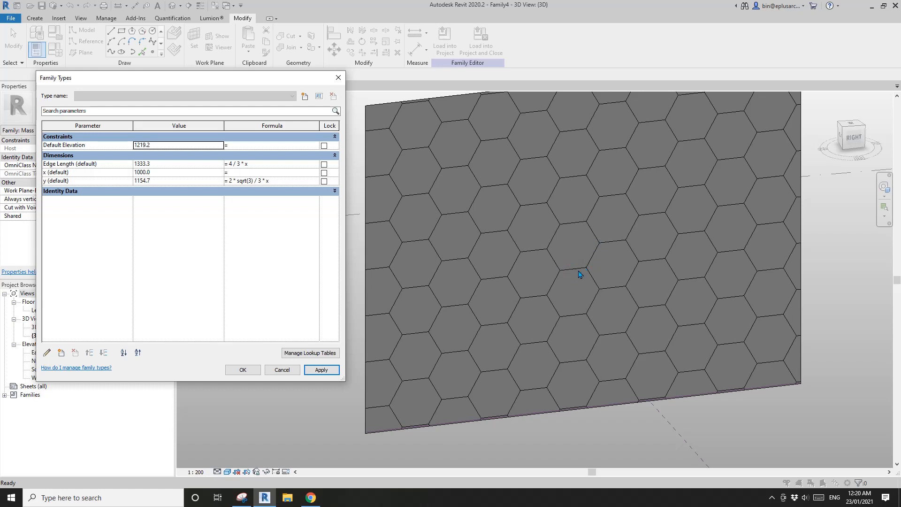
# Step: Set the Edge Length parameter to 600 and apply it to the hexagon tiling
pyautogui.click(149, 163)
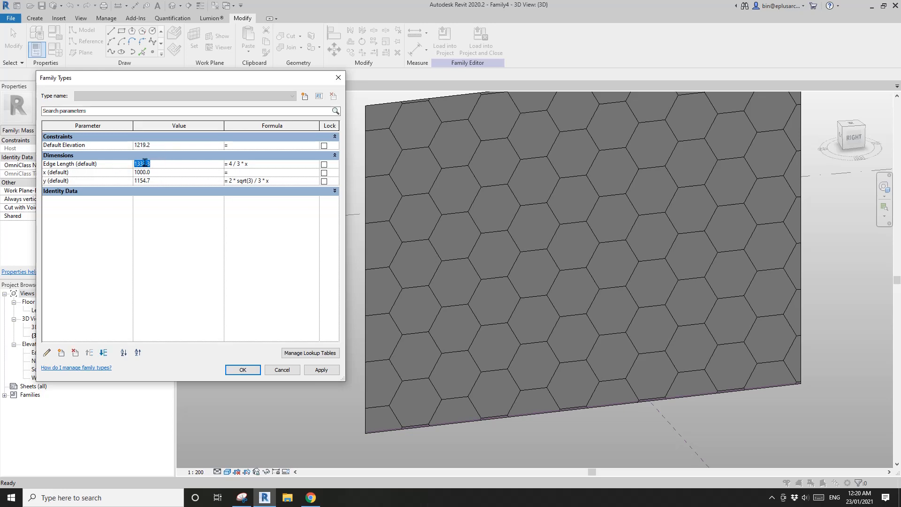
pyautogui.write('600')
pyautogui.click(317, 369)
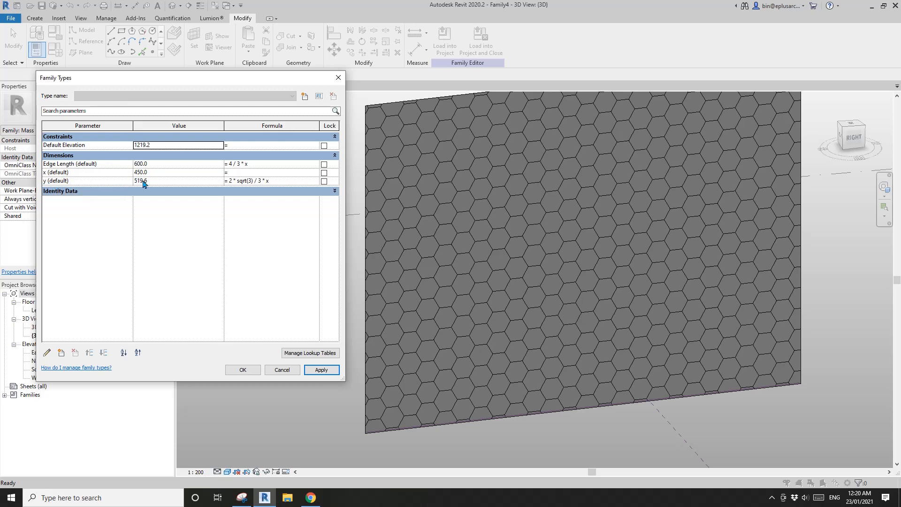
pyautogui.click(252, 366)
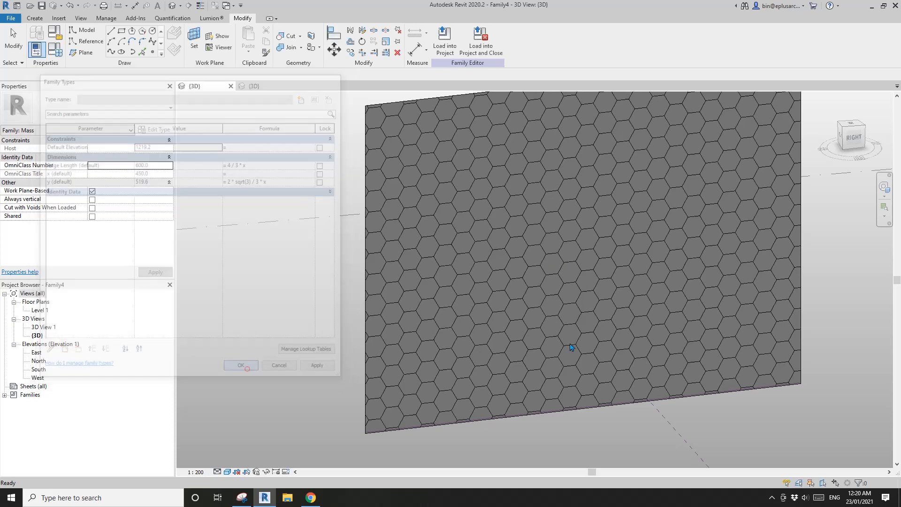
# Step: Trace one hexagon panel edge on the wall with a model line to check its length
pyautogui.scroll(2, 516, 305)
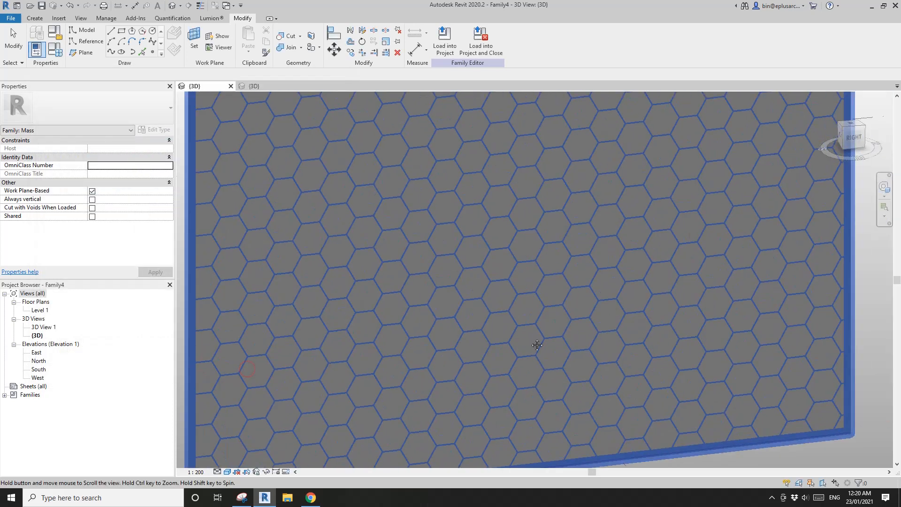
pyautogui.click(111, 31)
pyautogui.click(409, 211)
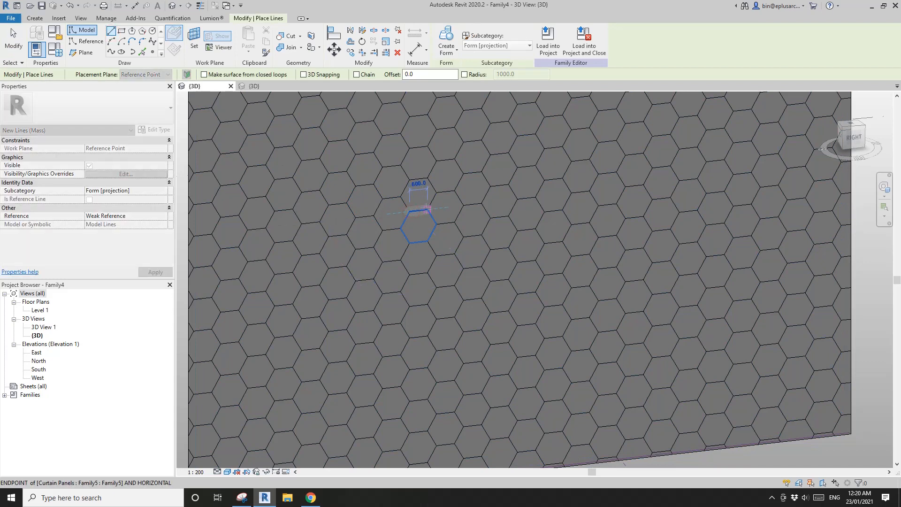
pyautogui.click(426, 209)
pyautogui.click(426, 210)
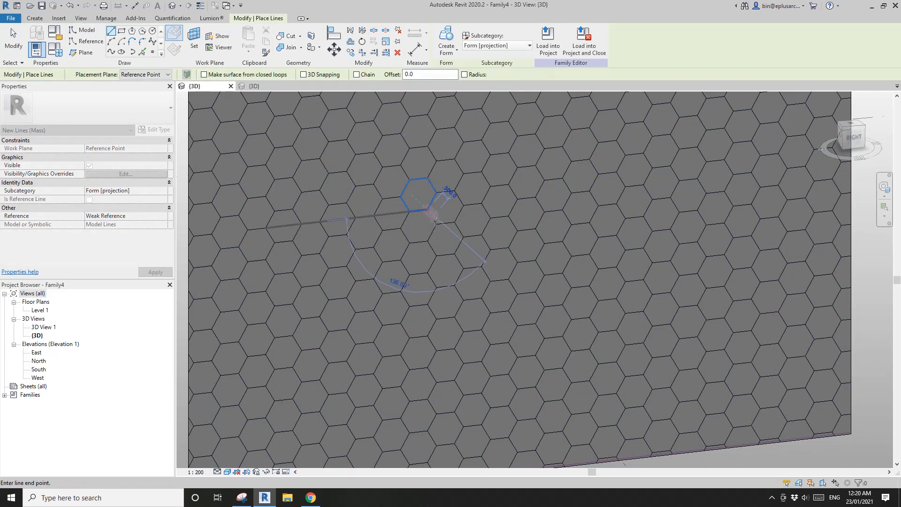
pyautogui.press('Escape')
pyautogui.press('Escape')
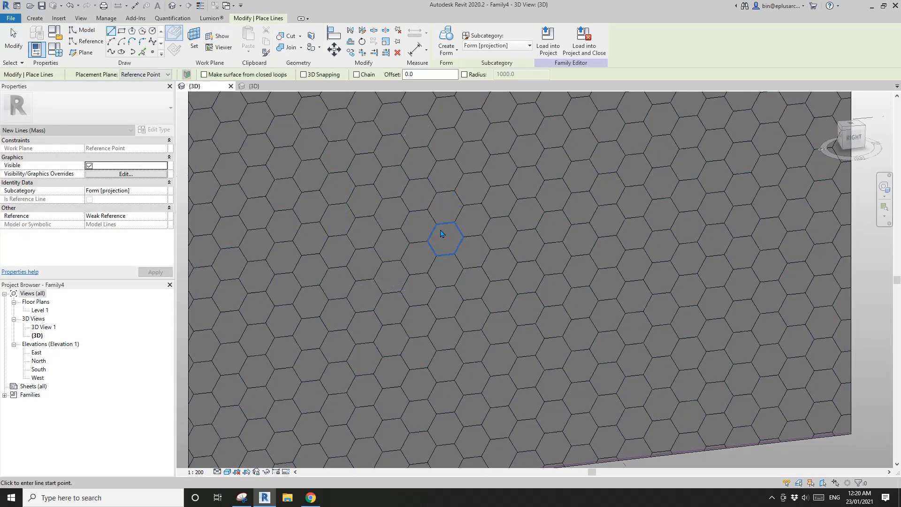
# Step: Review the family's Edge Length, x and y parameters and inspect the tiled wall from an angled view
pyautogui.click(55, 49)
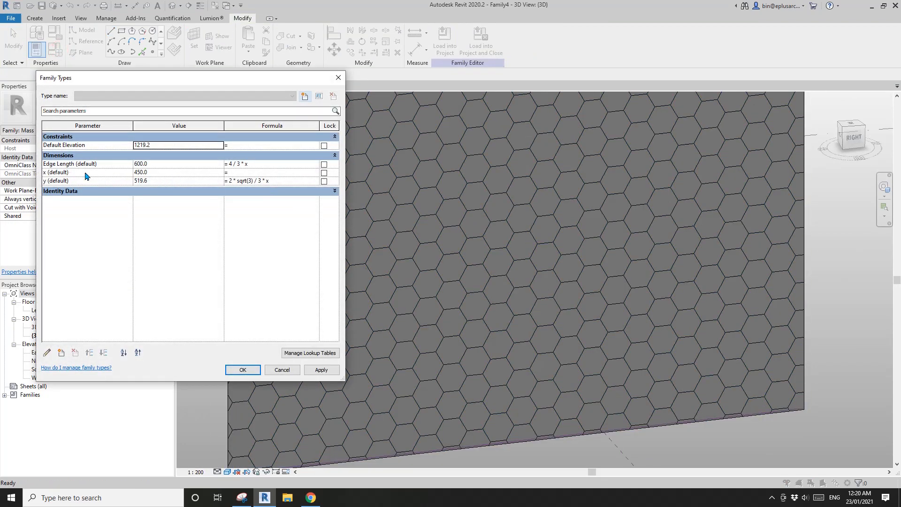
pyautogui.click(242, 369)
pyautogui.scroll(-5, 669, 281)
pyautogui.keyDown('shift'); pyautogui.moveTo(669, 282); pyautogui.dragTo(673, 302, button='middle'); pyautogui.keyUp('shift')
pyautogui.scroll(1, 661, 290)
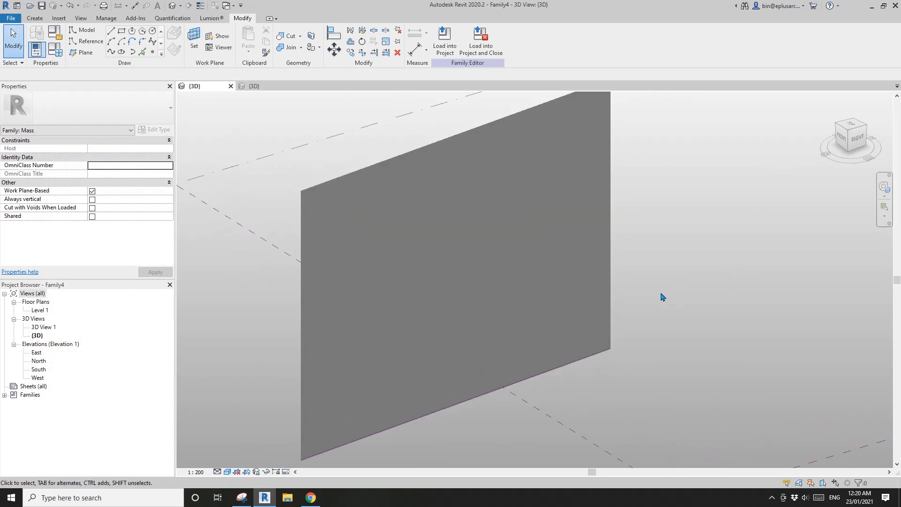
# Step: Open the family of a single hexagon panel on the wall for editing
pyautogui.click(445, 264)
pyautogui.press('Escape')
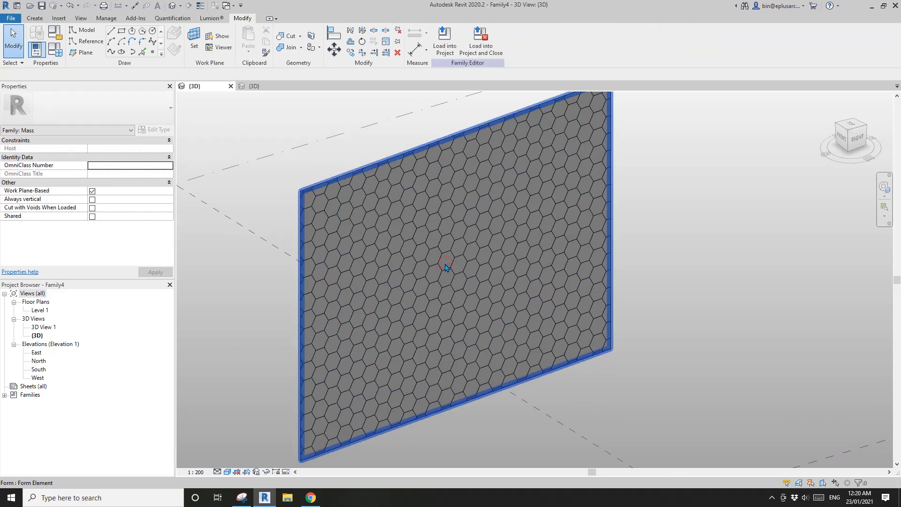
pyautogui.press('Tab')
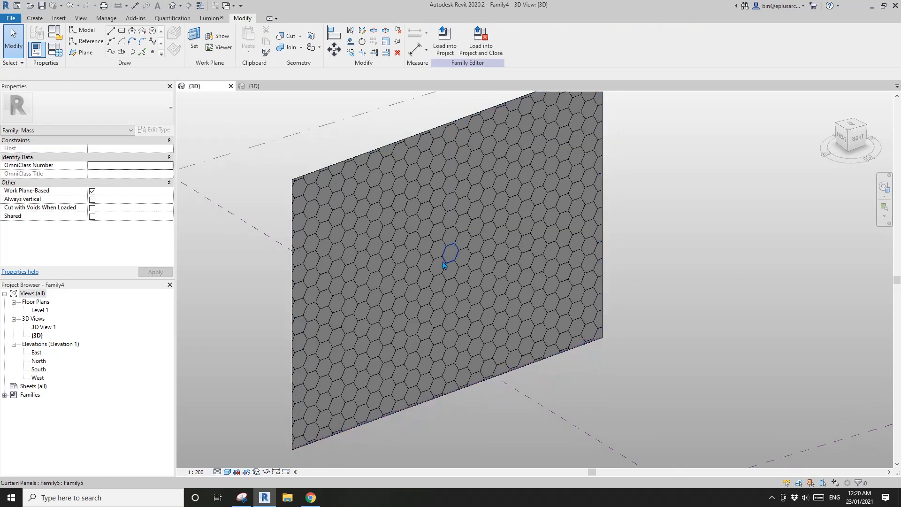
pyautogui.click(449, 245)
pyautogui.doubleClick(449, 245)
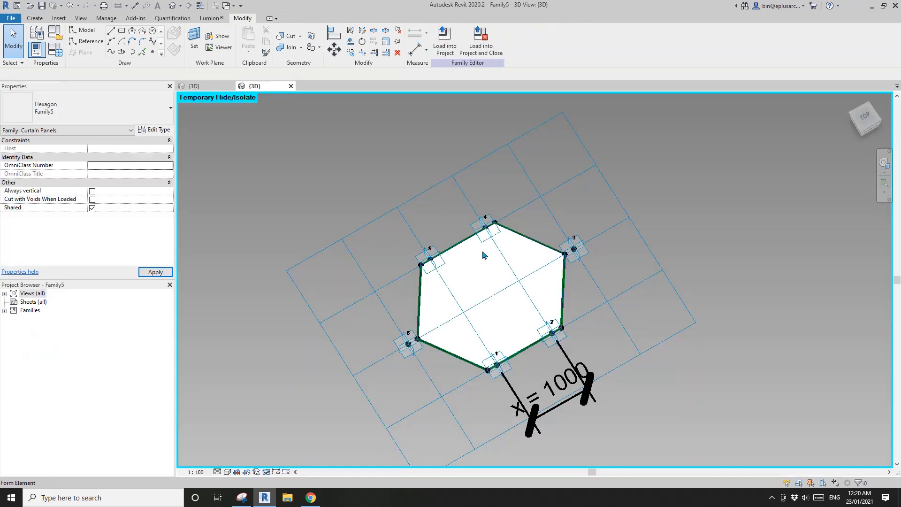
# Step: Link the hexagon form's Material property to a new instance parameter named "ma", grouped under Materials and Finishes
pyautogui.click(487, 279)
pyautogui.click(170, 174)
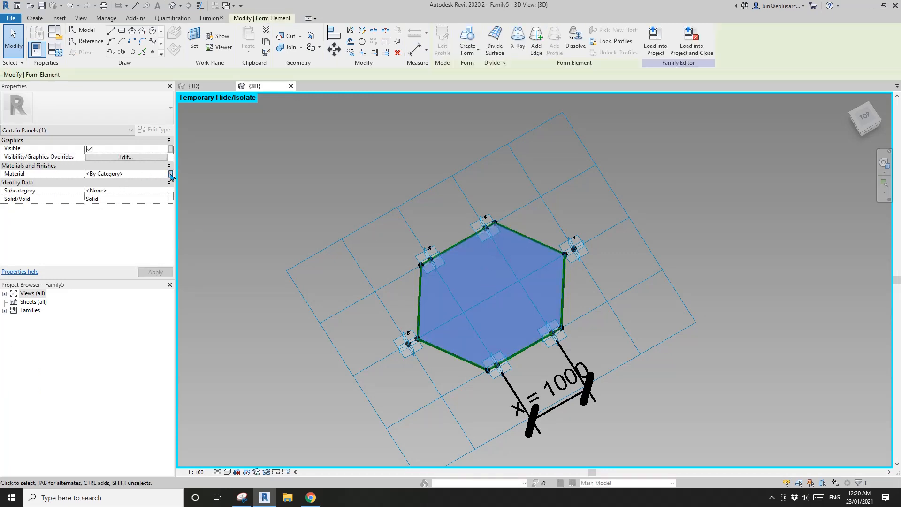
pyautogui.click(246, 243)
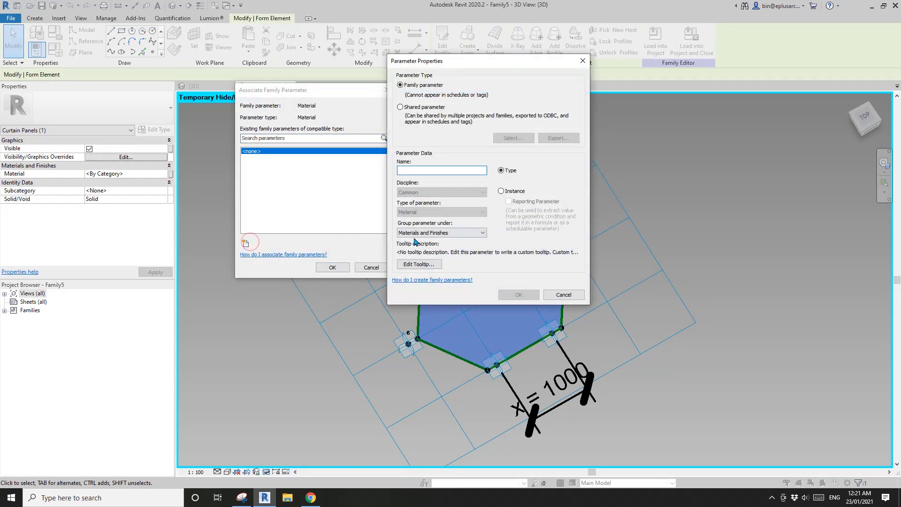
pyautogui.write('ma')
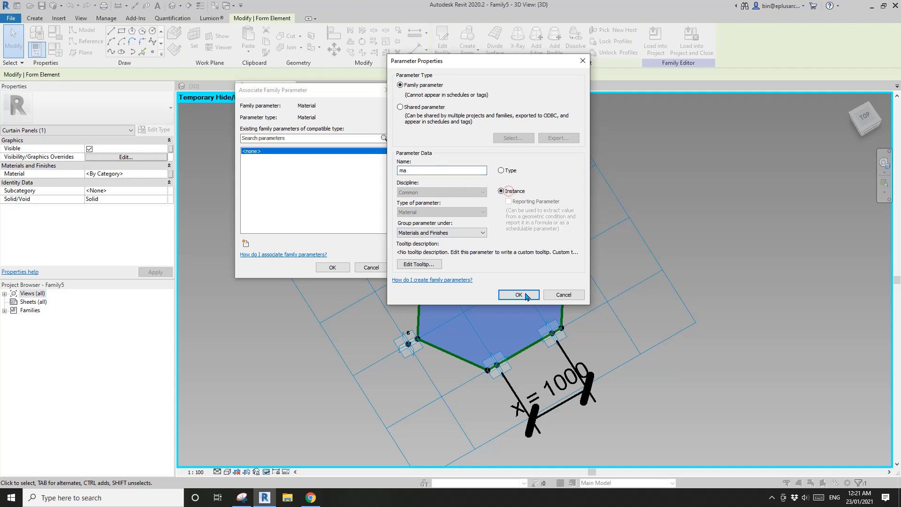
pyautogui.click(519, 295)
pyautogui.click(332, 267)
# Step: Load the edited panel family into the wall family and close it without saving the file
pyautogui.click(690, 44)
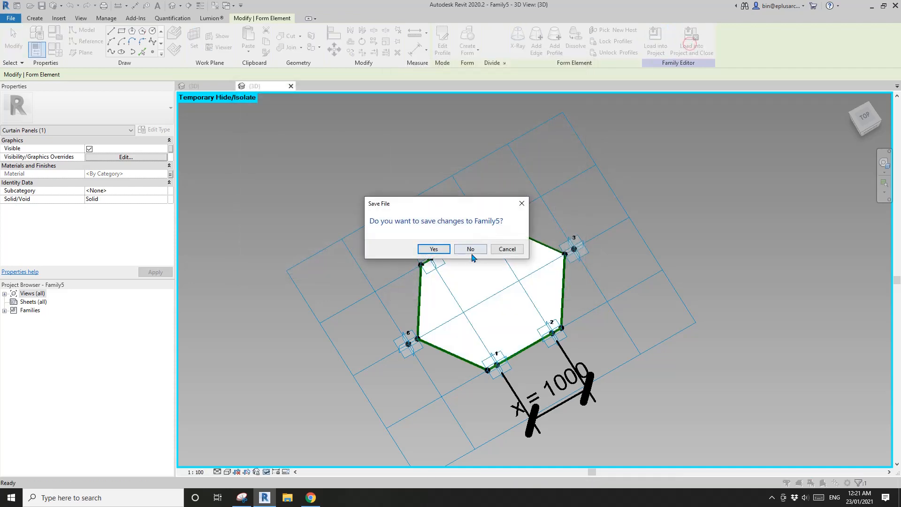
pyautogui.click(470, 249)
pyautogui.click(446, 220)
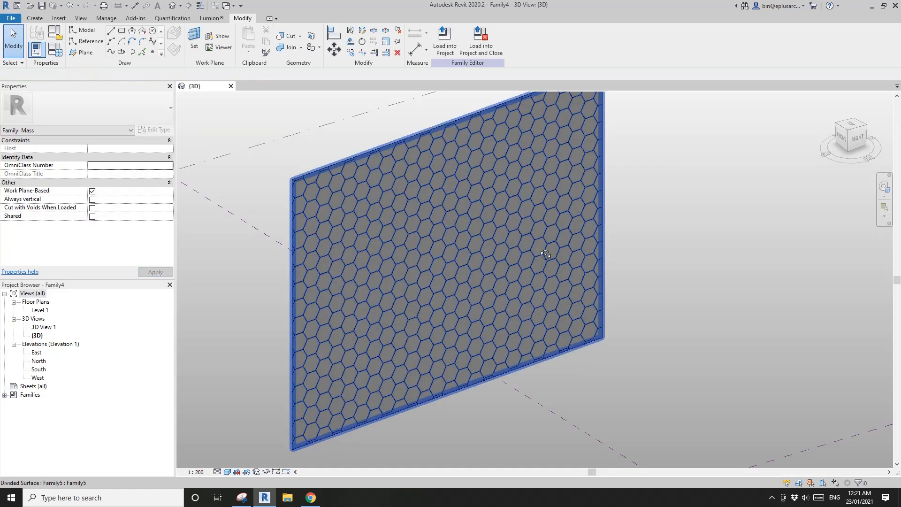
# Step: Assign the Default Ground Plane material to the "ma" parameter of a single hexagon panel near the wall's centre
pyautogui.scroll(-1, 539, 246)
pyautogui.moveTo(530, 261); pyautogui.dragTo(527, 244, button='middle')
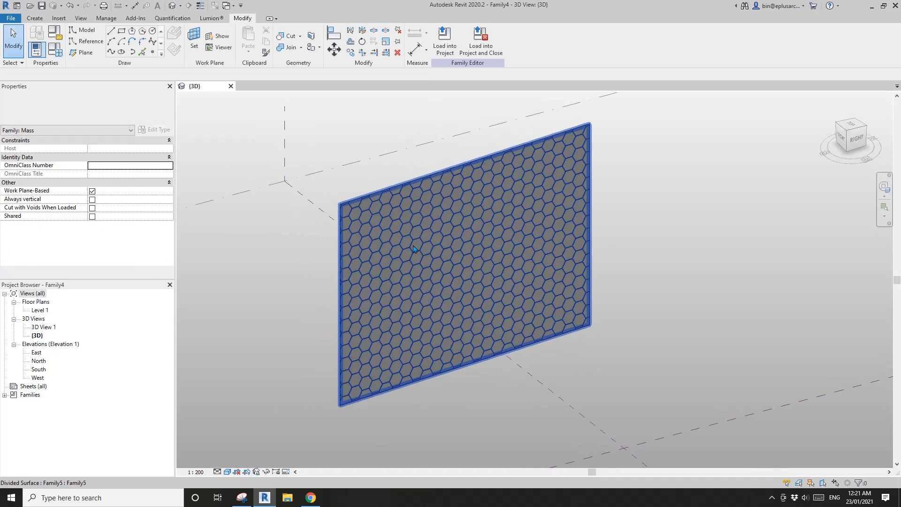
pyautogui.scroll(2, 476, 290)
pyautogui.click(467, 262)
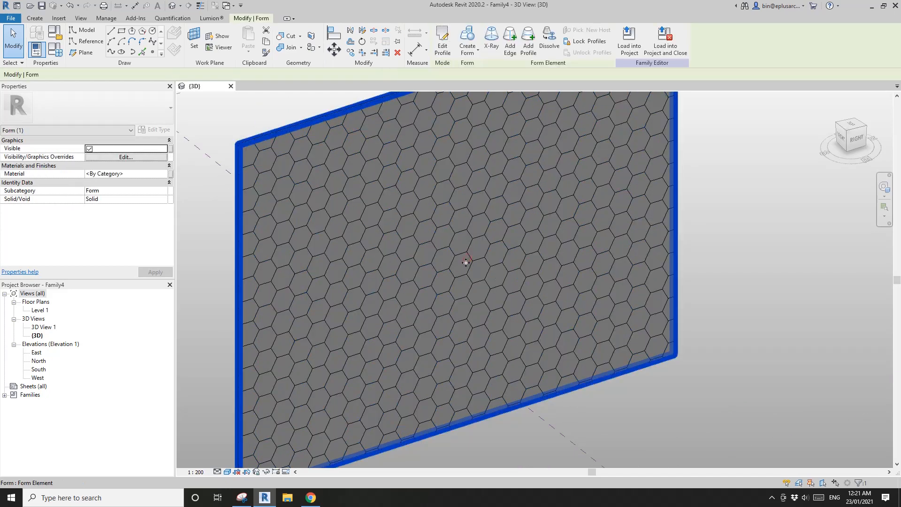
pyautogui.click(462, 263)
pyautogui.scroll(-2, 458, 258)
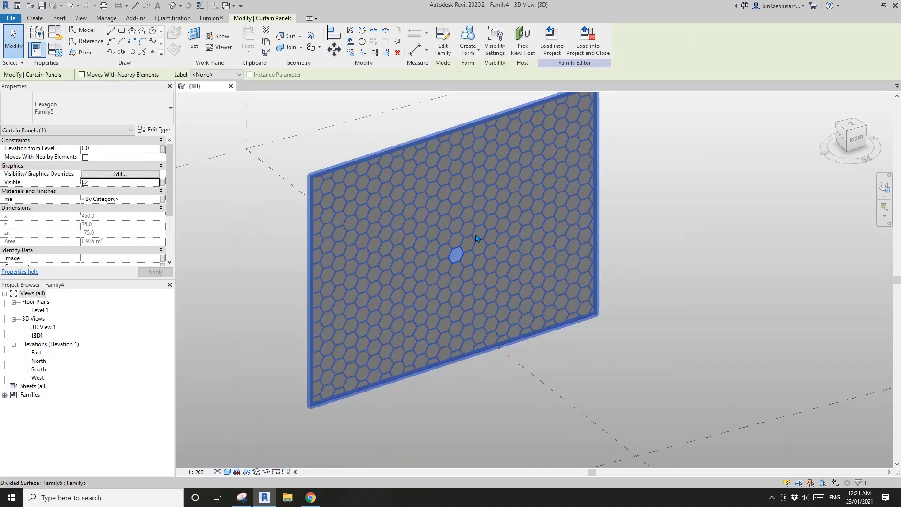
pyautogui.click(135, 199)
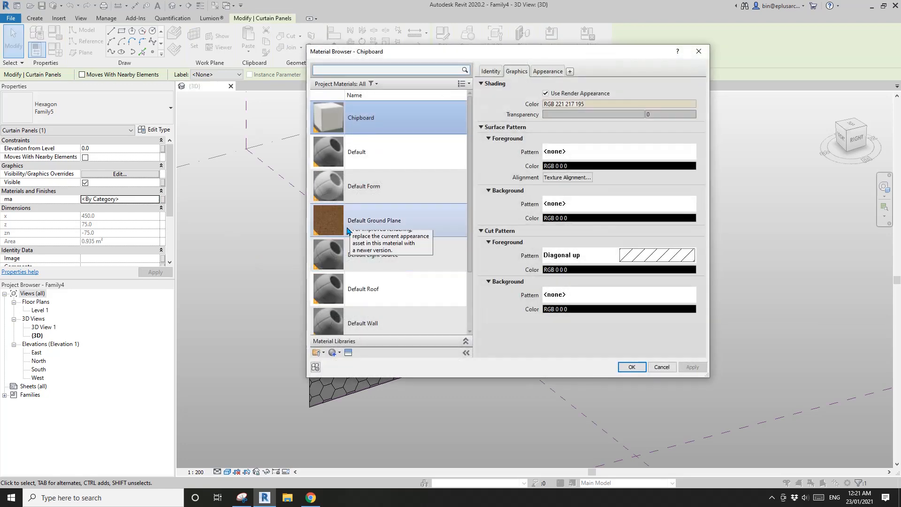
pyautogui.scroll(-2, 387, 214)
pyautogui.scroll(2, 413, 220)
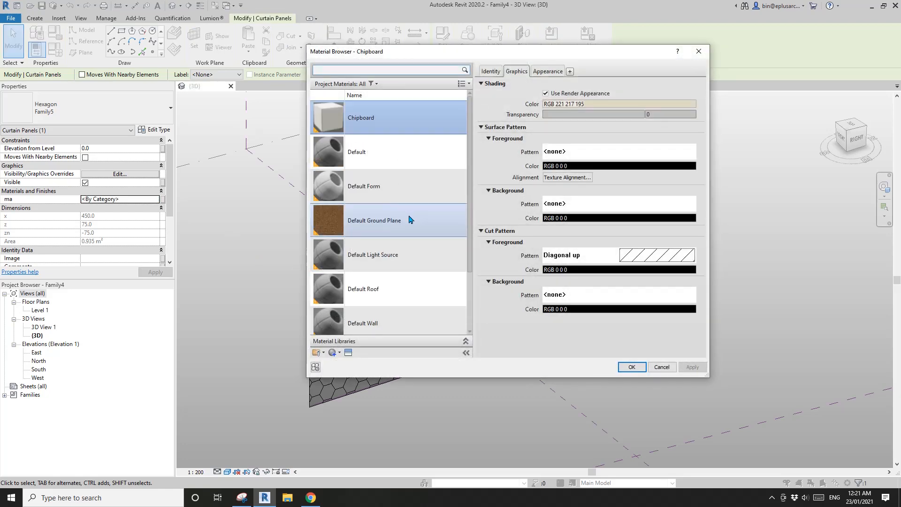
pyautogui.scroll(-2, 411, 239)
pyautogui.click(375, 147)
pyautogui.click(660, 365)
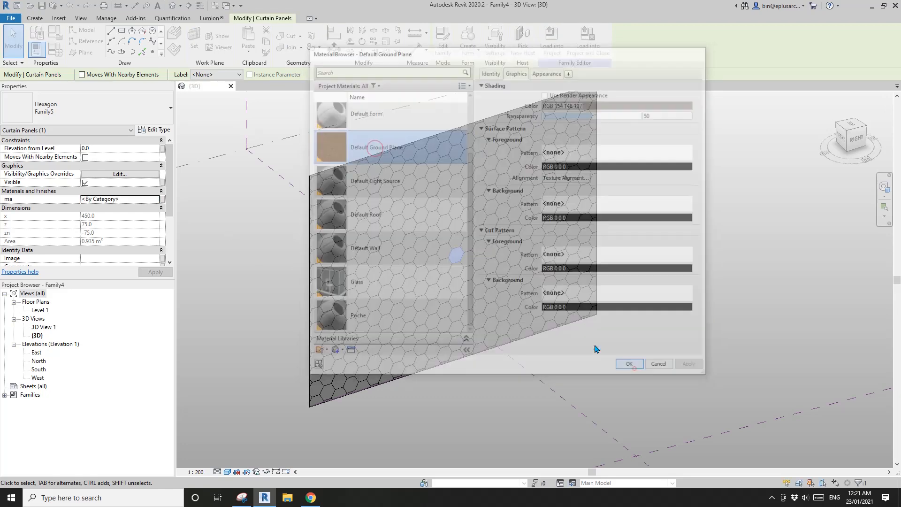
pyautogui.click(642, 336)
# Step: Inspect the tiled wall from several angles, comparing the panel with its own material against the surrounding panels
pyautogui.keyDown('shift'); pyautogui.moveTo(577, 288); pyautogui.dragTo(552, 362, button='middle'); pyautogui.keyUp('shift')
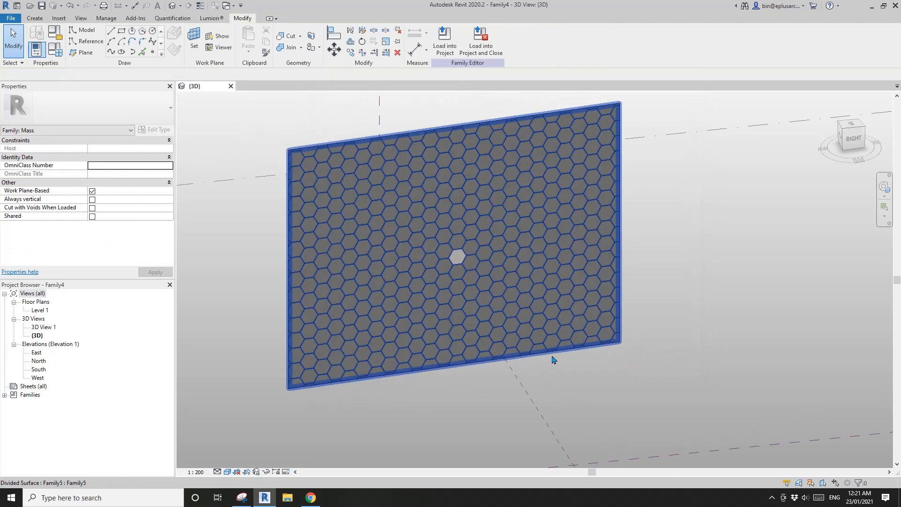
pyautogui.click(491, 298)
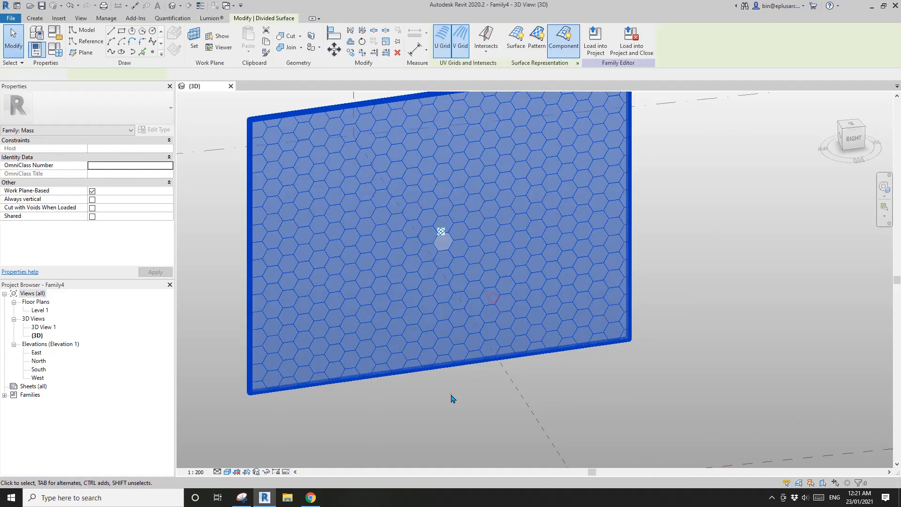
pyautogui.click(451, 394)
pyautogui.scroll(1, 440, 390)
pyautogui.keyDown('shift'); pyautogui.moveTo(441, 389); pyautogui.dragTo(483, 388, button='middle'); pyautogui.keyUp('shift')
pyautogui.moveTo(488, 340); pyautogui.dragTo(540, 359, button='middle')
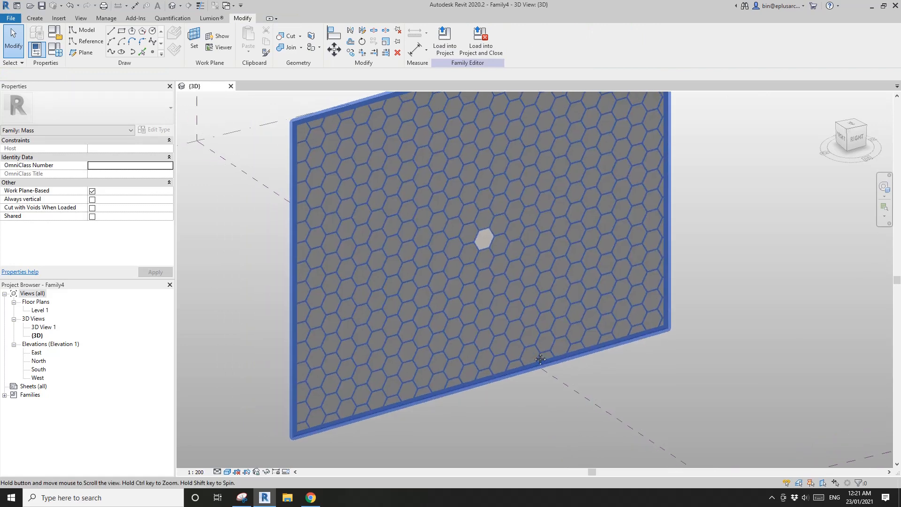
pyautogui.click(428, 238)
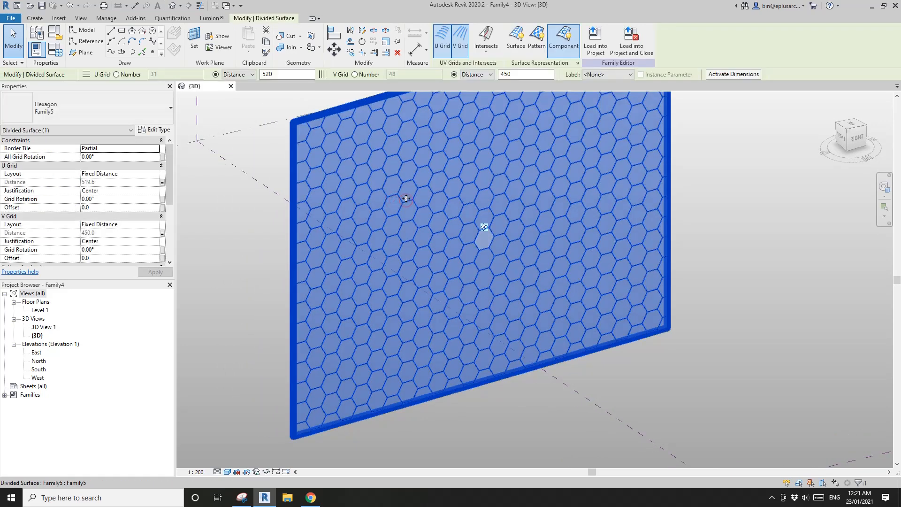
pyautogui.click(664, 374)
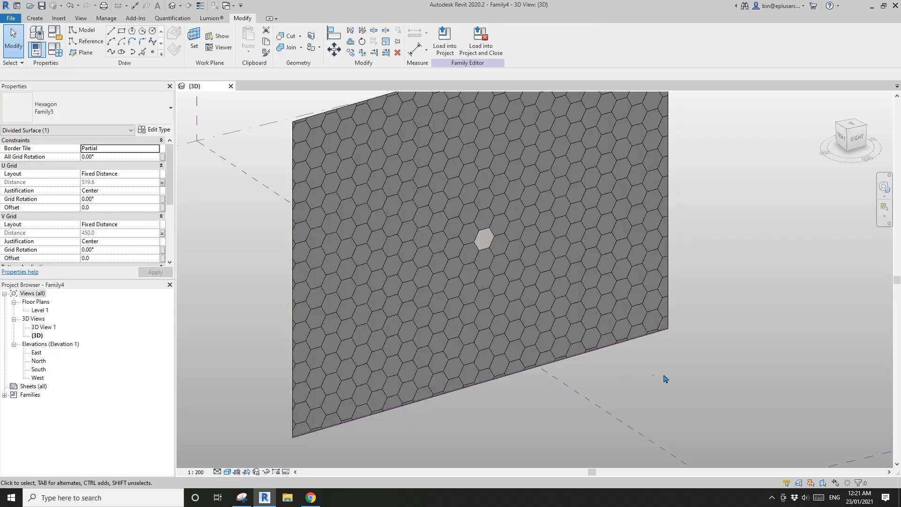
pyautogui.scroll(-1, 569, 348)
pyautogui.scroll(2, 574, 323)
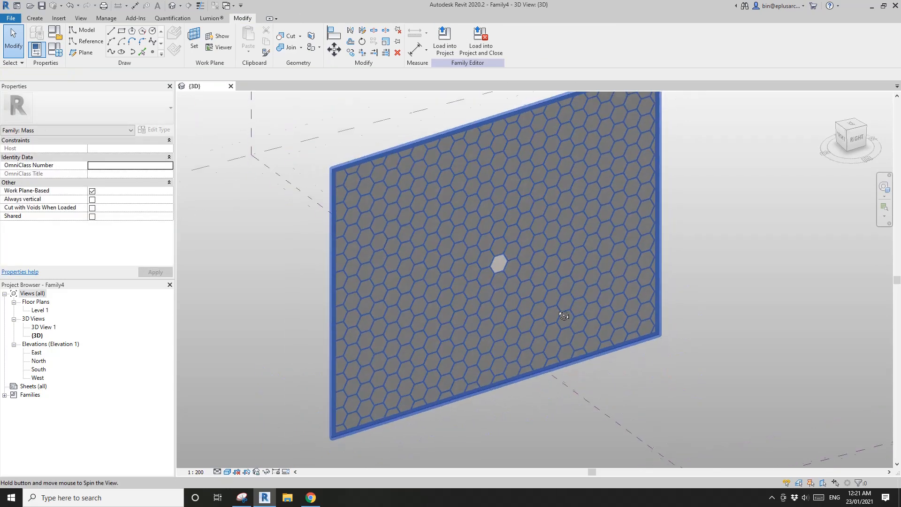
pyautogui.moveTo(572, 310); pyautogui.dragTo(565, 314, button='middle')
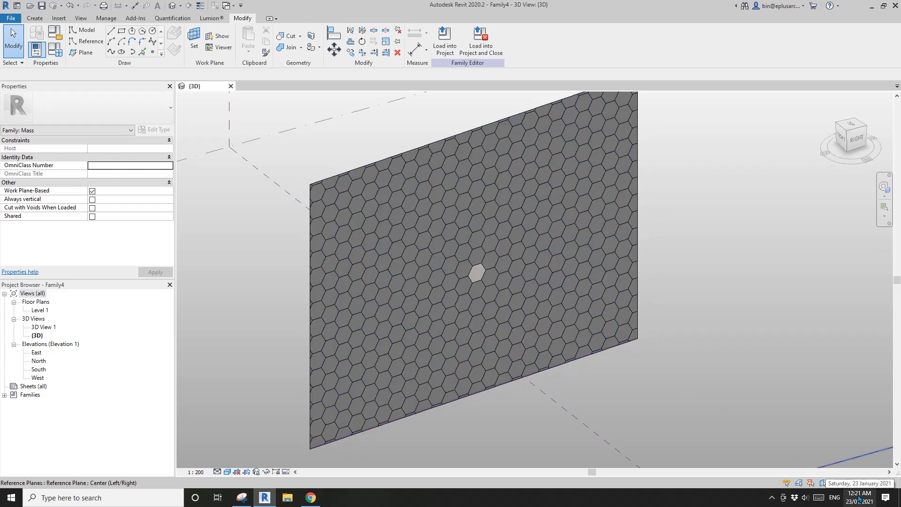
pyautogui.moveTo(578, 331); pyautogui.dragTo(595, 338, button='middle')
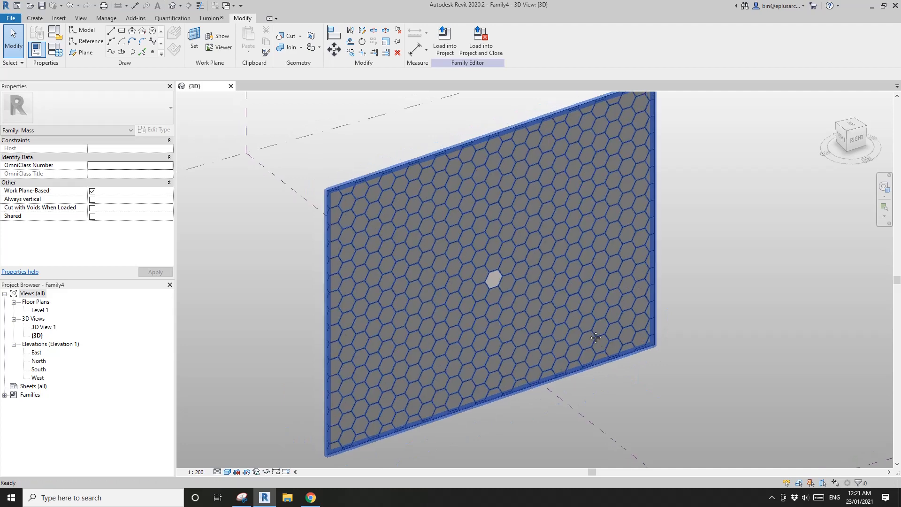